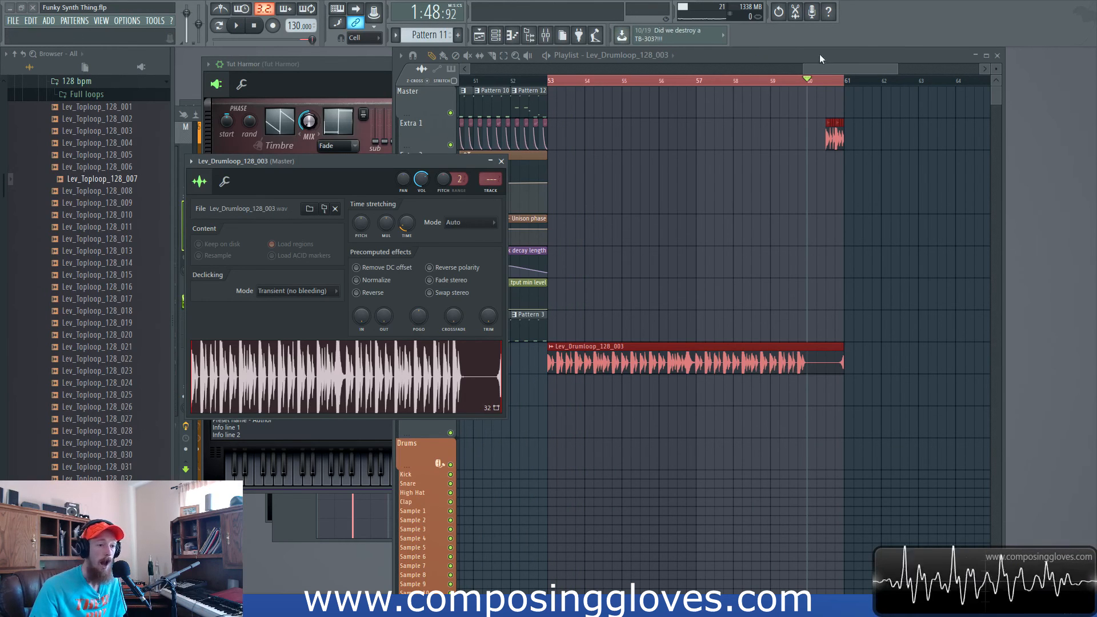
# Select the long Lev_Drumloop_128_003 clip on the Extra 7 track and play the playlist from bar 53
pyautogui.moveTo(837, 67); pyautogui.dragTo(814, 80)
pyautogui.scroll(2, 796, 172)
pyautogui.scroll(-4, 828, 196)
pyautogui.scroll(3, 685, 236)
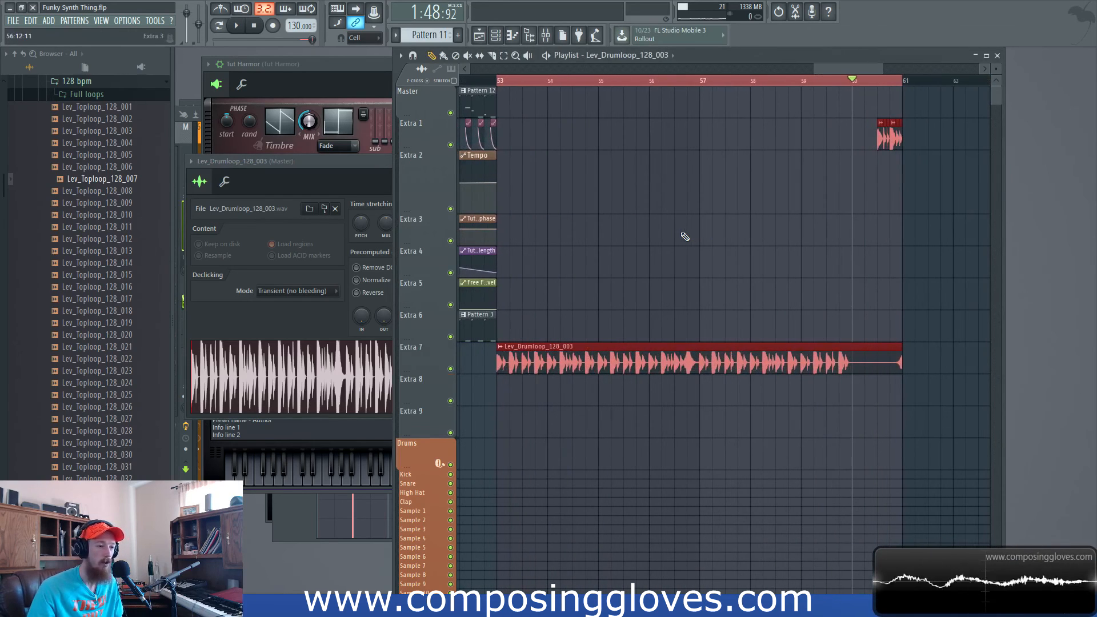
pyautogui.moveTo(590, 313); pyautogui.dragTo(614, 369)
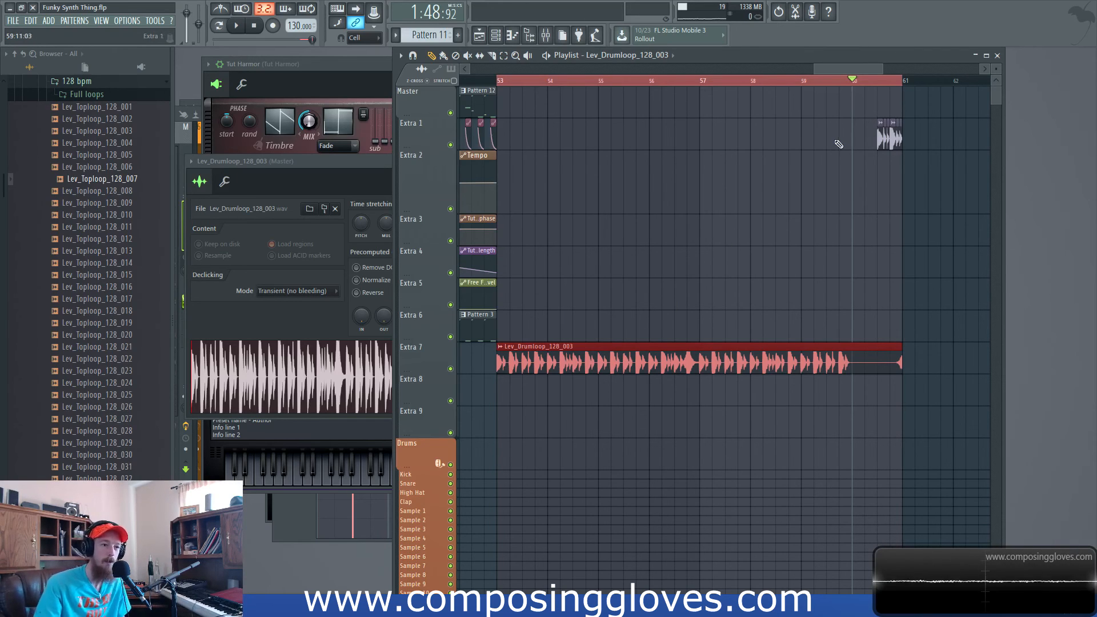
pyautogui.click(877, 81)
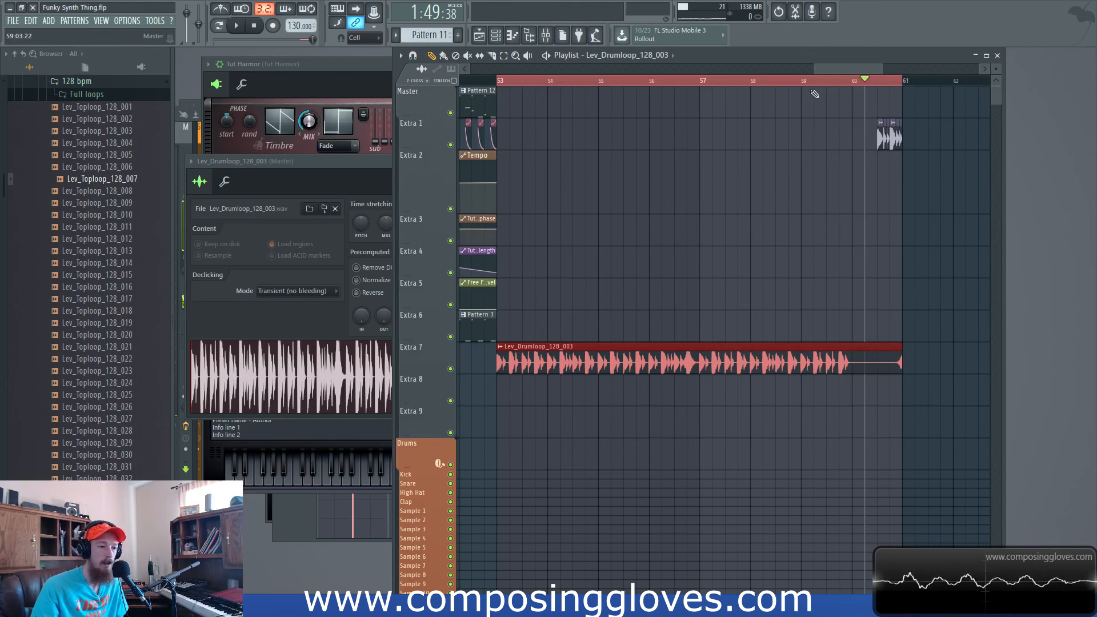
pyautogui.click(499, 80)
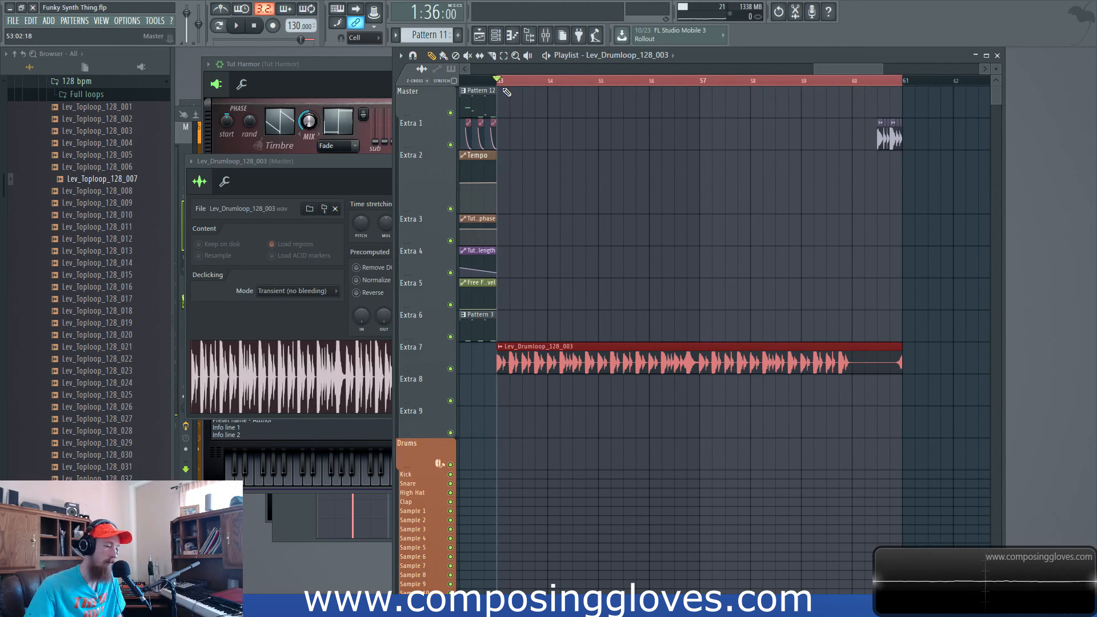
pyautogui.press('space')
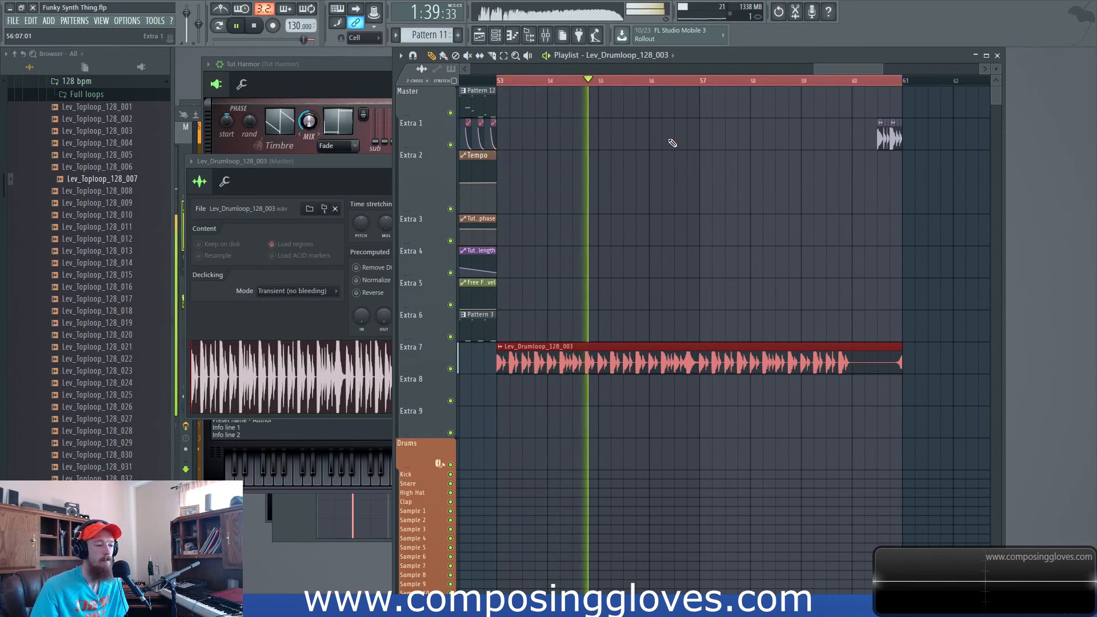
pyautogui.press('space')
# Play the gap and the fill at the end of the drum loop, starting from bar 60
pyautogui.scroll(5, 828, 166)
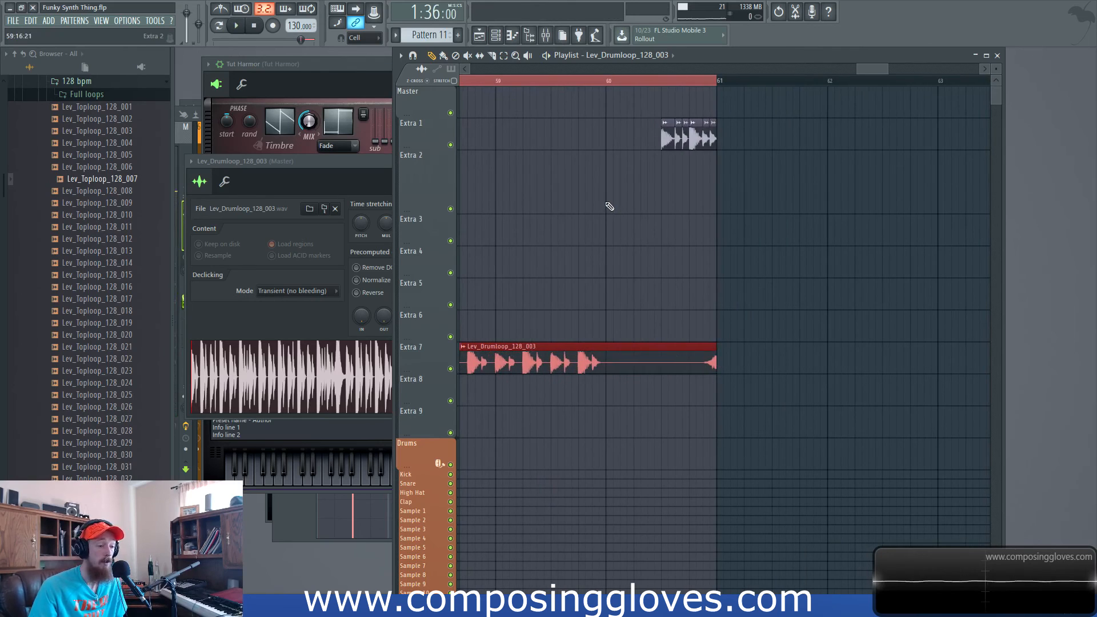
pyautogui.click(611, 81)
pyautogui.scroll(-4, 656, 190)
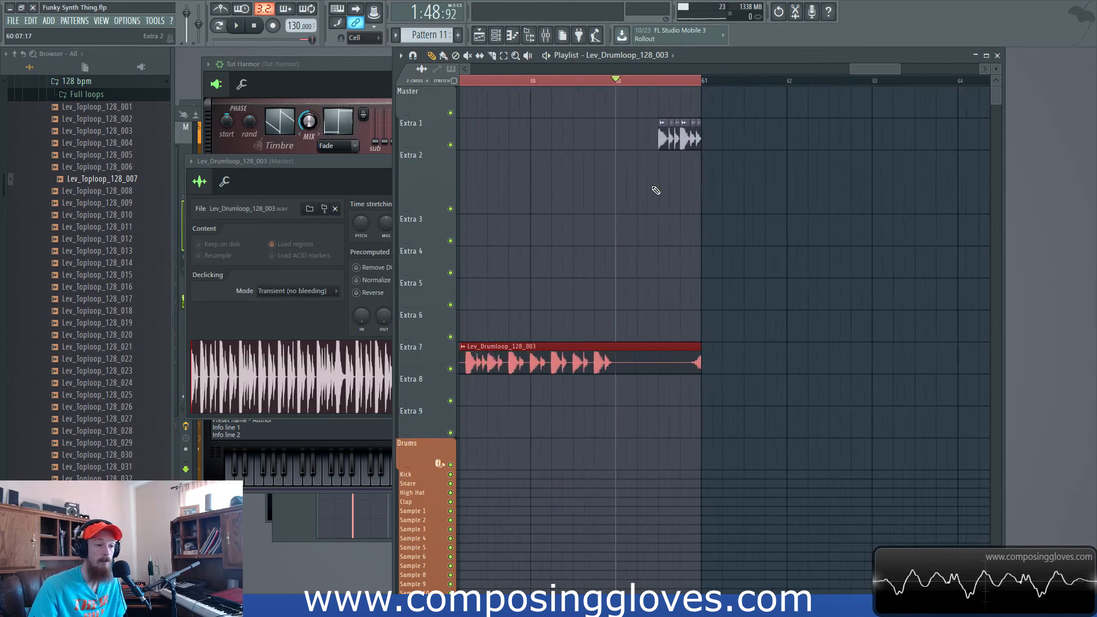
pyautogui.scroll(-1, 656, 191)
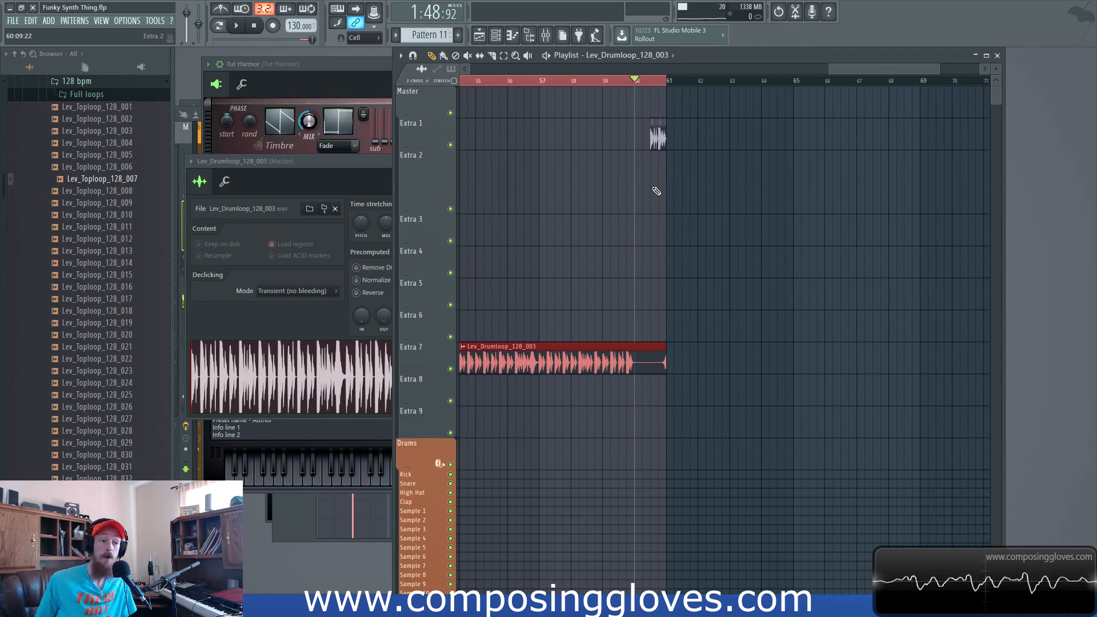
pyautogui.press('space')
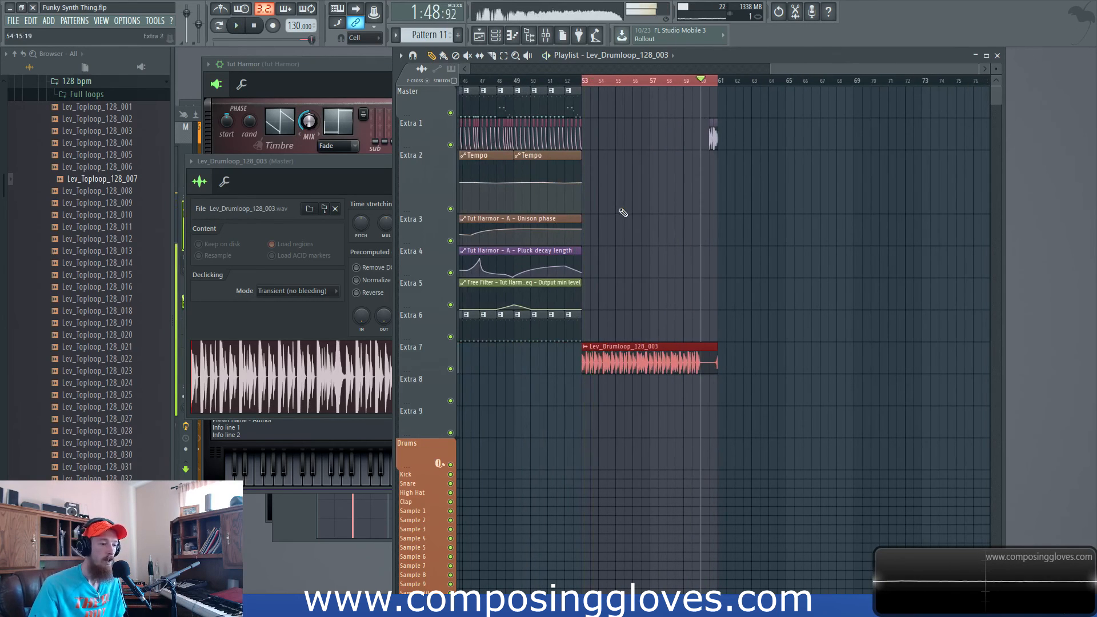
pyautogui.press('space')
# Clear the clip selection and bring the fill slices on Extra 1 into view
pyautogui.keyDown('ctrl'); pyautogui.click(662, 197); pyautogui.keyUp('ctrl')
pyautogui.moveTo(756, 183); pyautogui.dragTo(795, 180)
pyautogui.hscroll(-5, 843, 188)
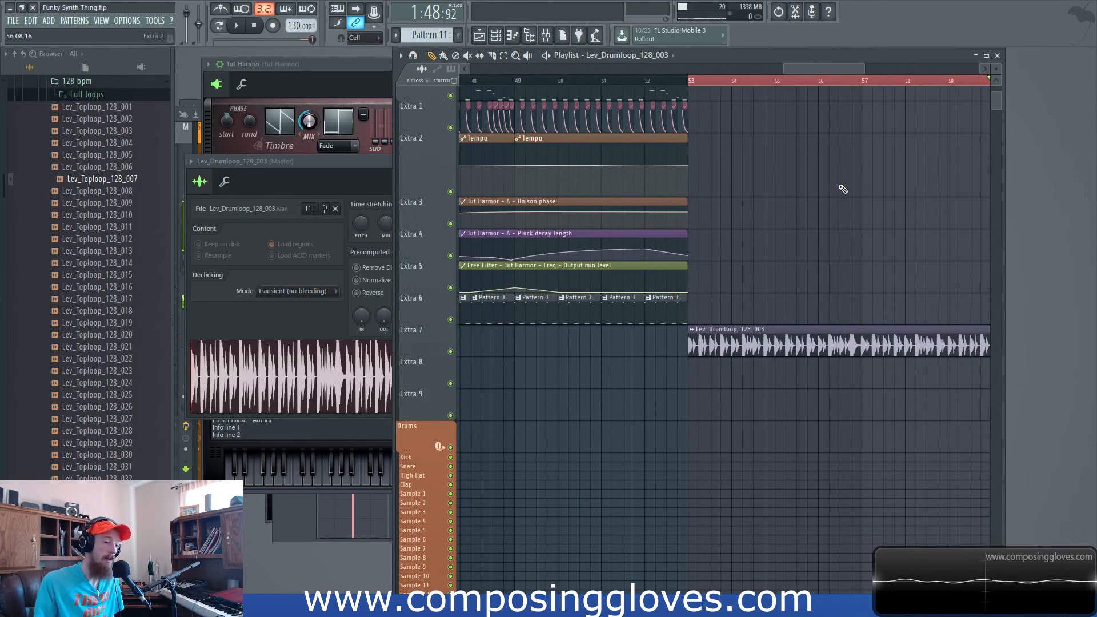
pyautogui.scroll(4, 844, 188)
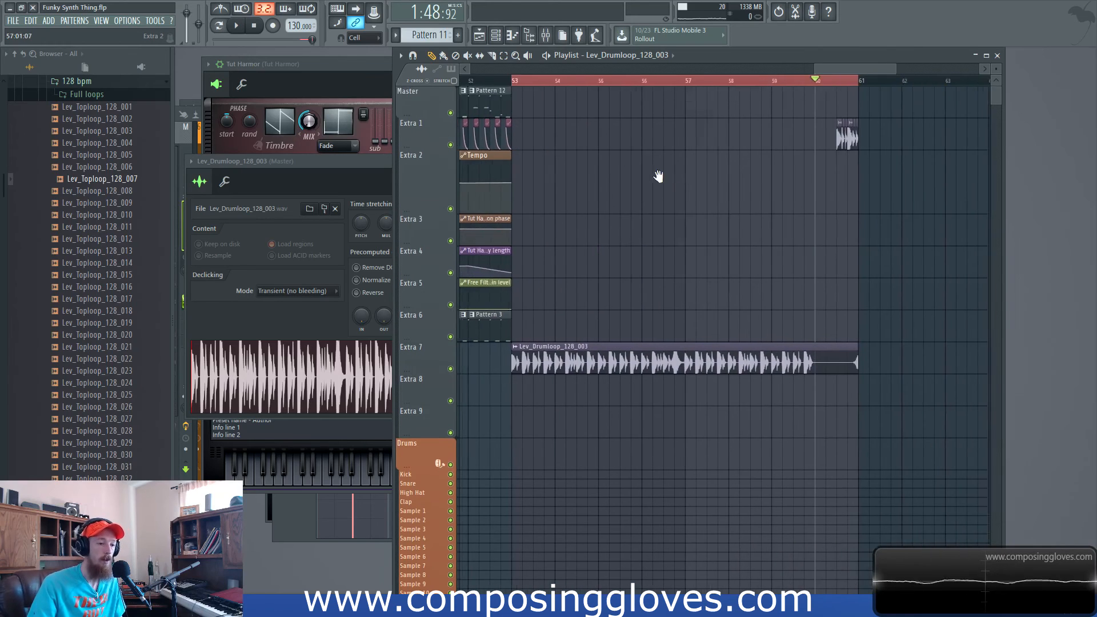
pyautogui.moveTo(759, 103); pyautogui.dragTo(866, 164)
pyautogui.keyDown('ctrl'); pyautogui.click(803, 170); pyautogui.keyUp('ctrl')
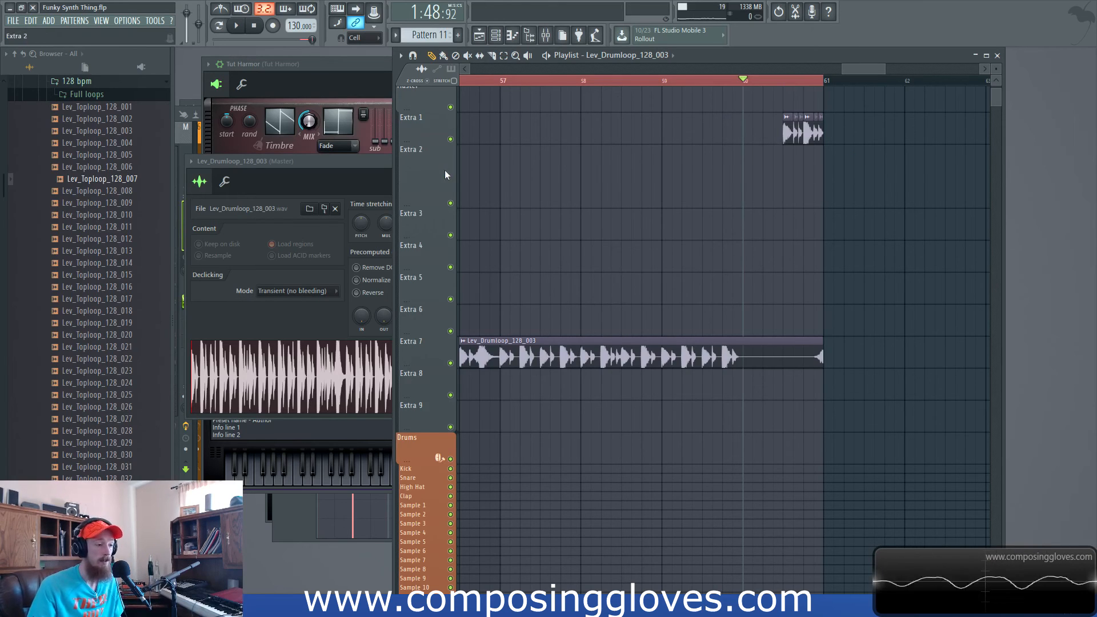
# Audition the loop's ending from bar 60 with Extra 1 muted, unmute it, and briefly toggle its solo state
pyautogui.click(450, 139)
pyautogui.press('space')
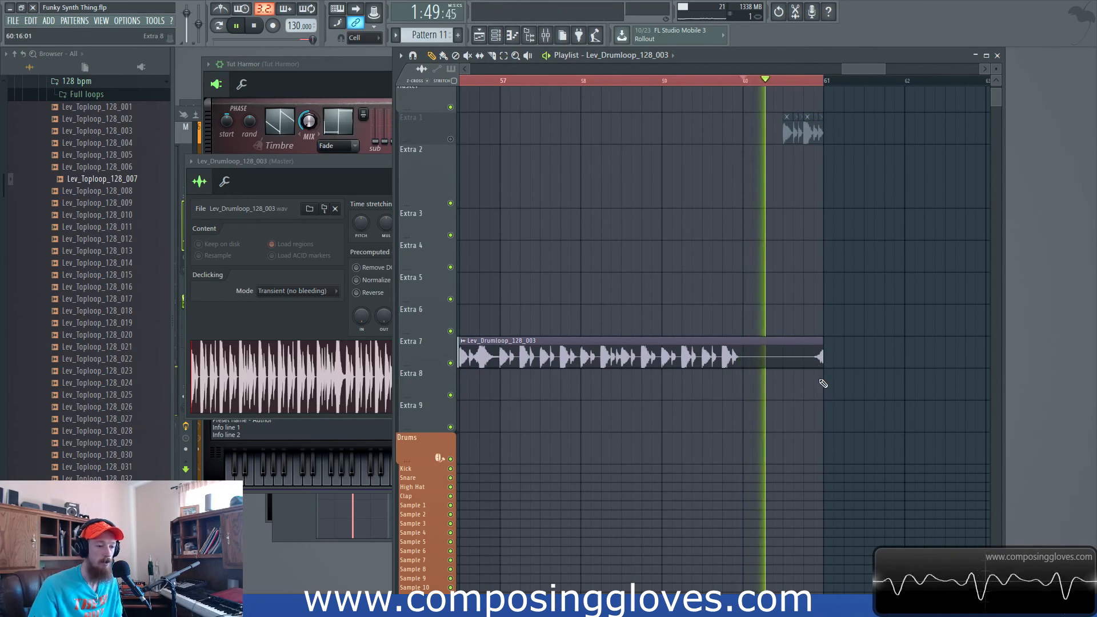
pyautogui.press('space')
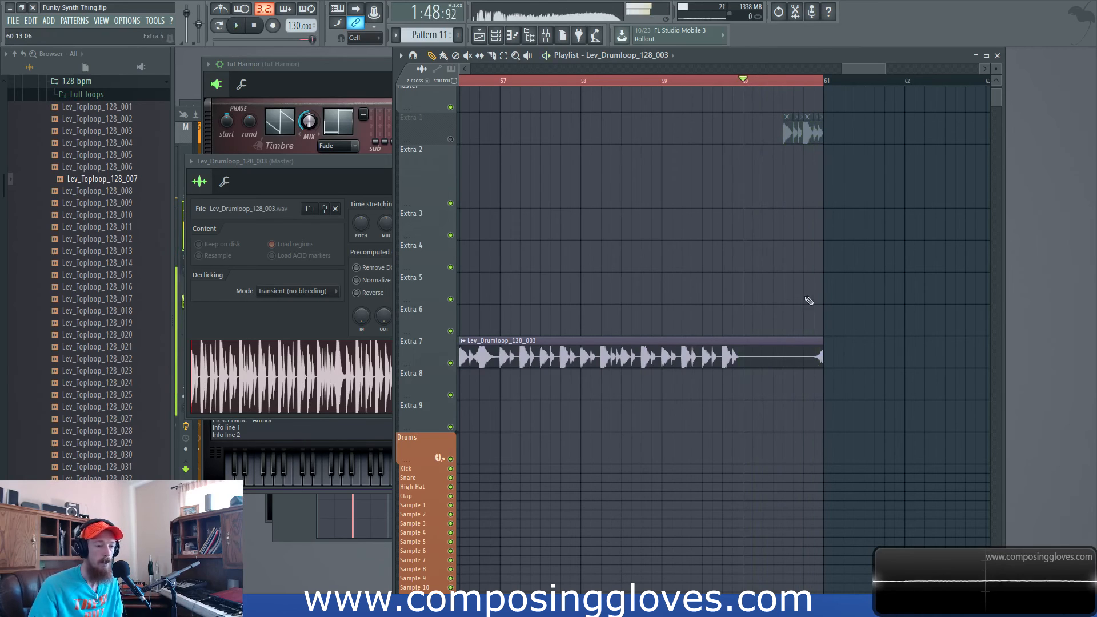
pyautogui.click(451, 139)
pyautogui.rightClick(450, 139)
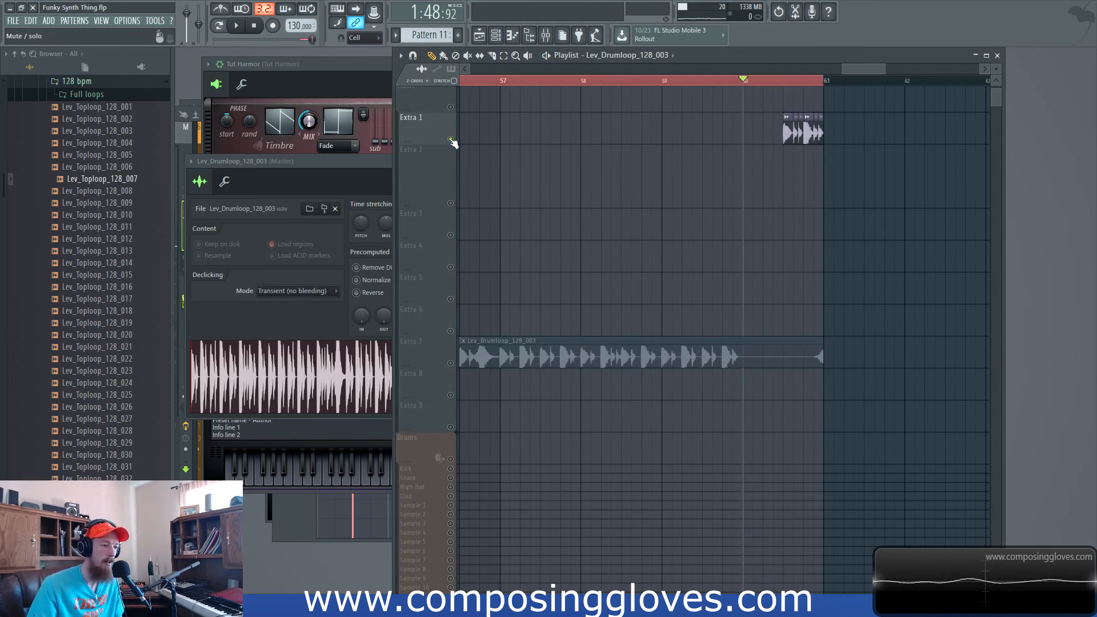
pyautogui.rightClick(450, 139)
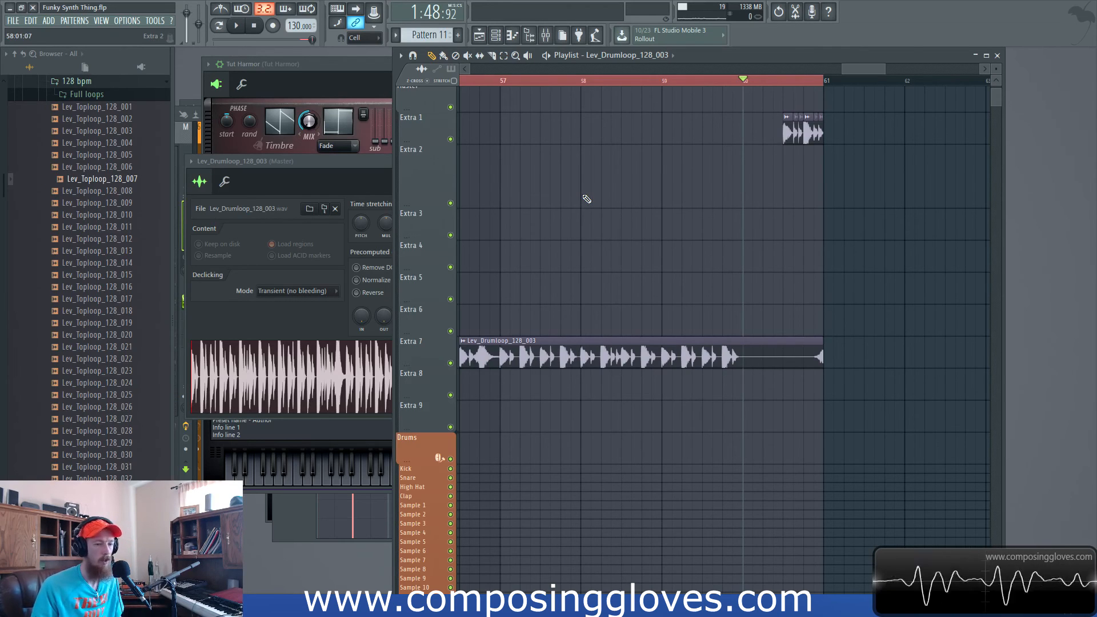
# Delete the existing fill slices on Extra 1 and place a full Lev_Drumloop_128_003 clip there instead
pyautogui.scroll(-3, 586, 199)
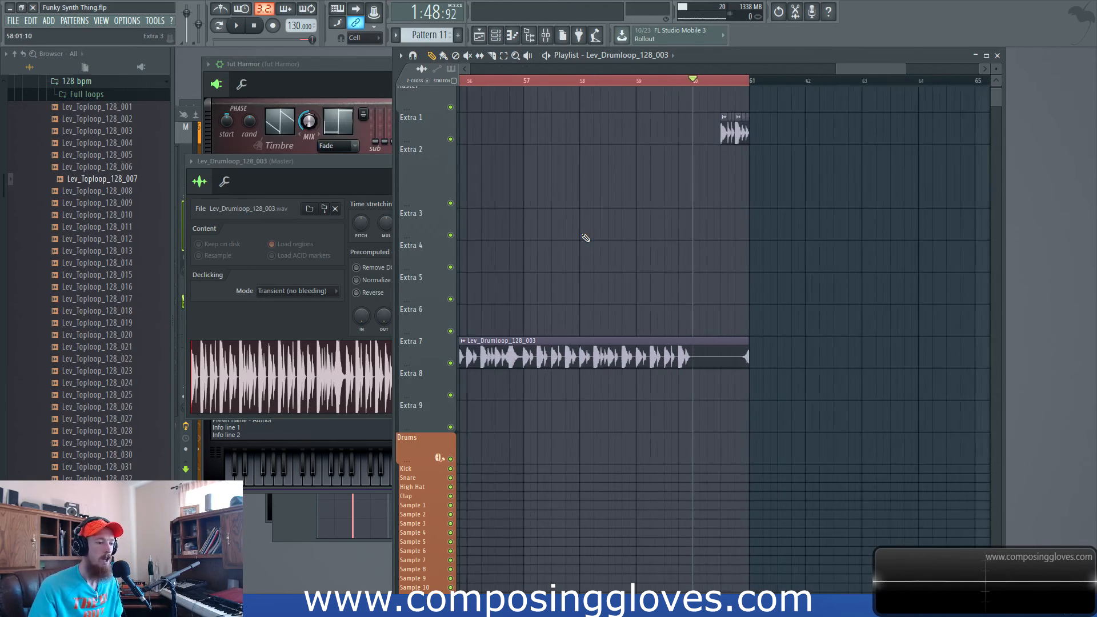
pyautogui.scroll(3, 668, 170)
pyautogui.rightClick(725, 132)
pyautogui.moveTo(553, 343); pyautogui.dragTo(745, 122)
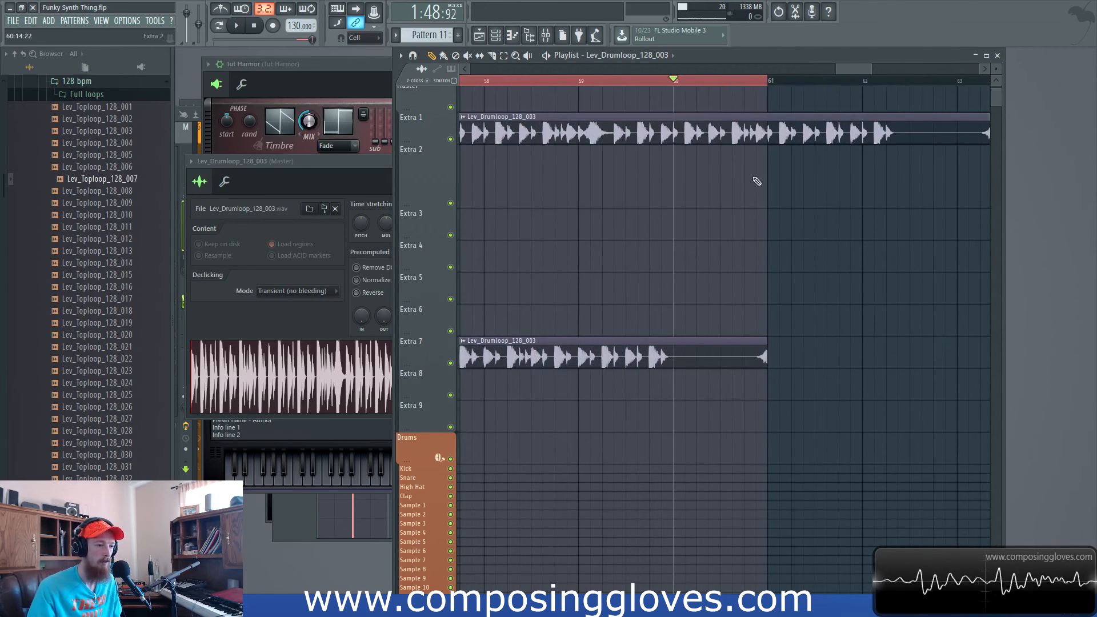
# Slice the new Extra 1 clip at bars 60 and 61, and delete the parts outside that bar
pyautogui.moveTo(682, 175); pyautogui.dragTo(682, 104)
pyautogui.moveTo(771, 171); pyautogui.dragTo(774, 172)
pyautogui.rightClick(791, 134)
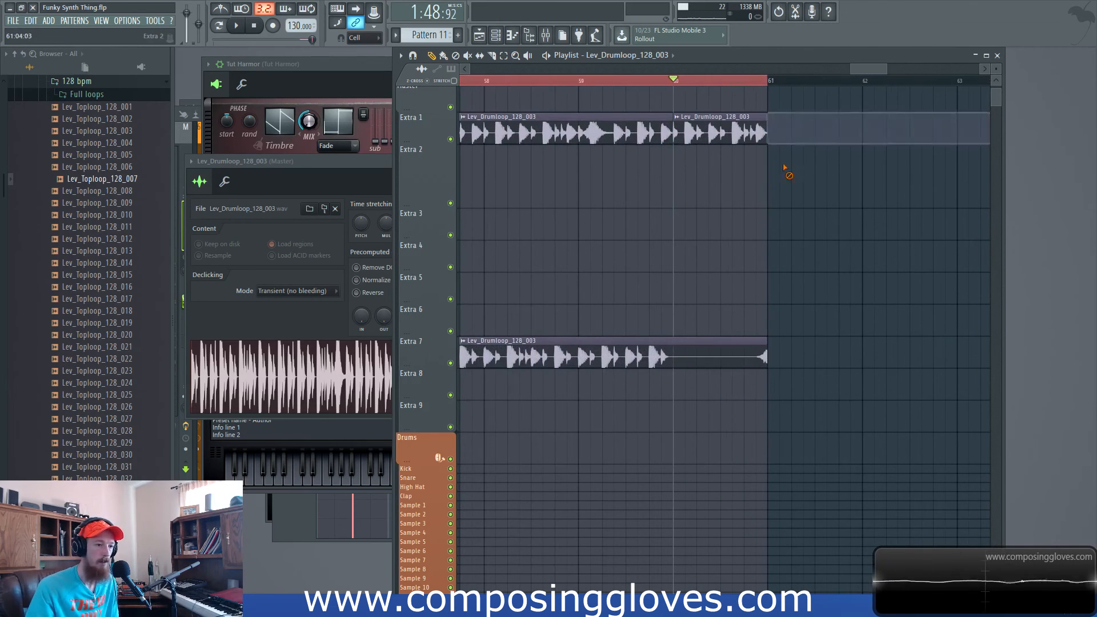
pyautogui.rightClick(658, 134)
# Slice the remaining one-bar drum loop clip on Extra 1 into separate pieces around its individual hits
pyautogui.moveTo(698, 166)
pyautogui.mouseDown()
pyautogui.moveTo(699, 117)
pyautogui.moveTo(709, 133)
pyautogui.mouseUp()
pyautogui.moveTo(718, 150)
pyautogui.mouseDown()
pyautogui.moveTo(717, 136)
pyautogui.moveTo(730, 154)
pyautogui.moveTo(719, 159)
pyautogui.mouseUp()
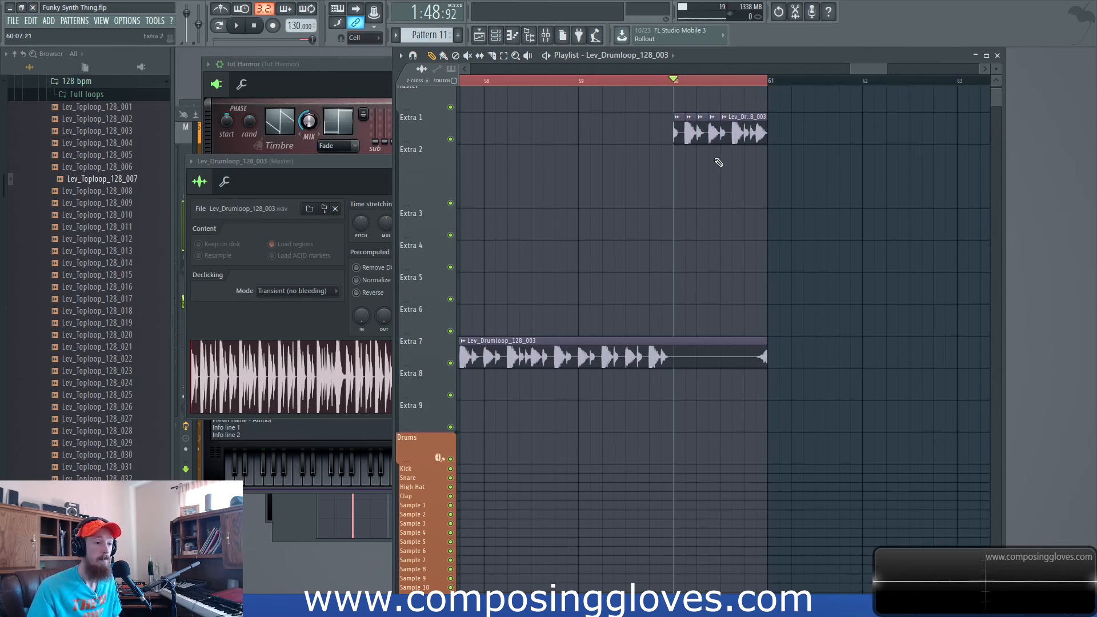
pyautogui.keyDown('ctrl'); pyautogui.scroll(4, 719, 162); pyautogui.keyUp('ctrl')
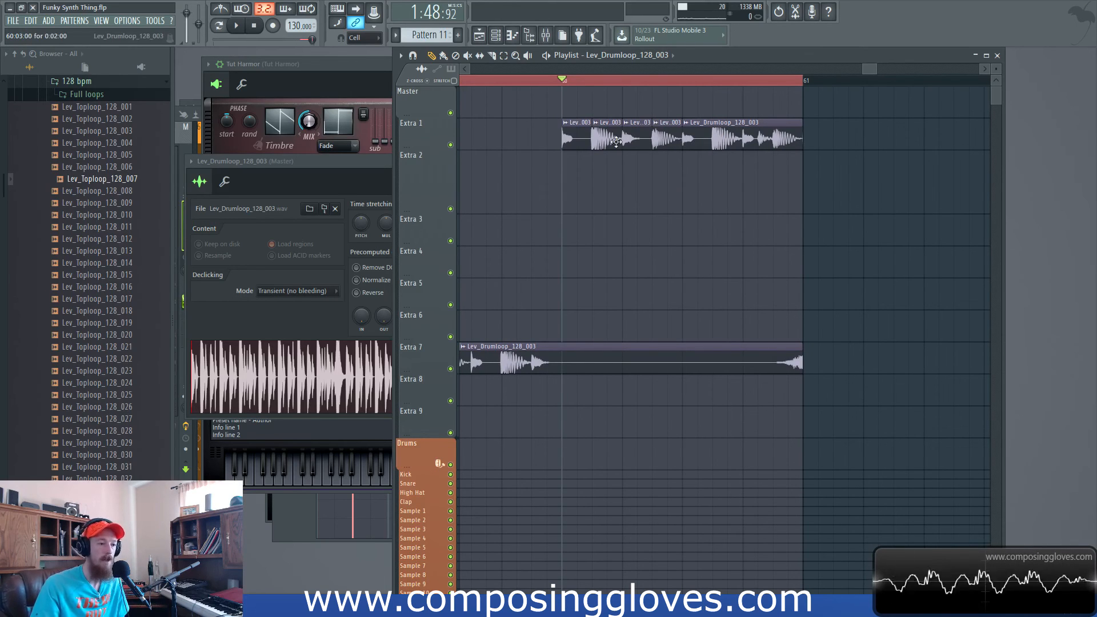
pyautogui.moveTo(607, 108); pyautogui.dragTo(612, 166)
pyautogui.moveTo(679, 108); pyautogui.dragTo(670, 180)
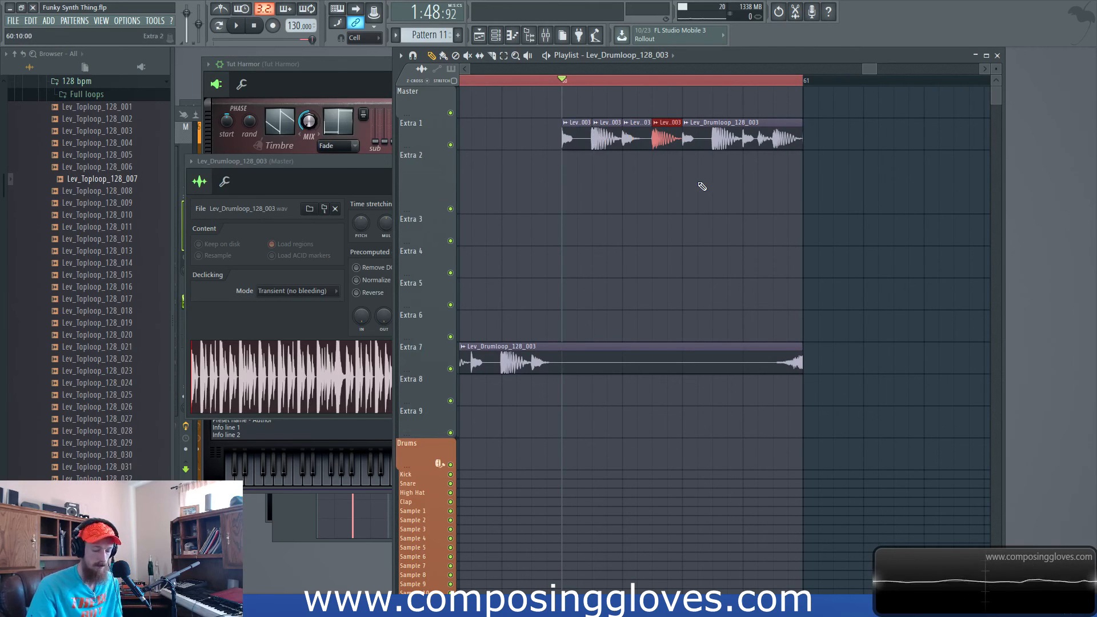
pyautogui.moveTo(698, 220)
pyautogui.mouseDown()
pyautogui.moveTo(712, 132)
pyautogui.moveTo(700, 117)
pyautogui.moveTo(709, 149)
pyautogui.moveTo(717, 135)
pyautogui.moveTo(727, 152)
pyautogui.mouseUp()
pyautogui.moveTo(742, 220)
pyautogui.mouseDown()
pyautogui.moveTo(745, 150)
pyautogui.moveTo(758, 148)
pyautogui.mouseUp()
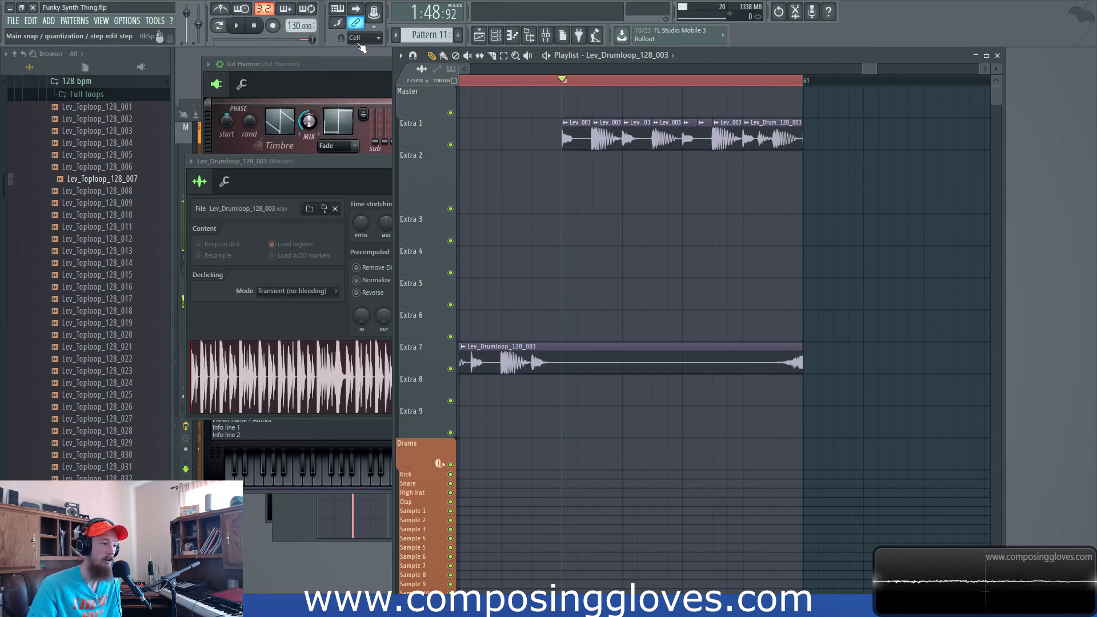
# Set the main snap to 1/3 beat and slice the last piece of the fill into smaller parts
pyautogui.click(360, 39)
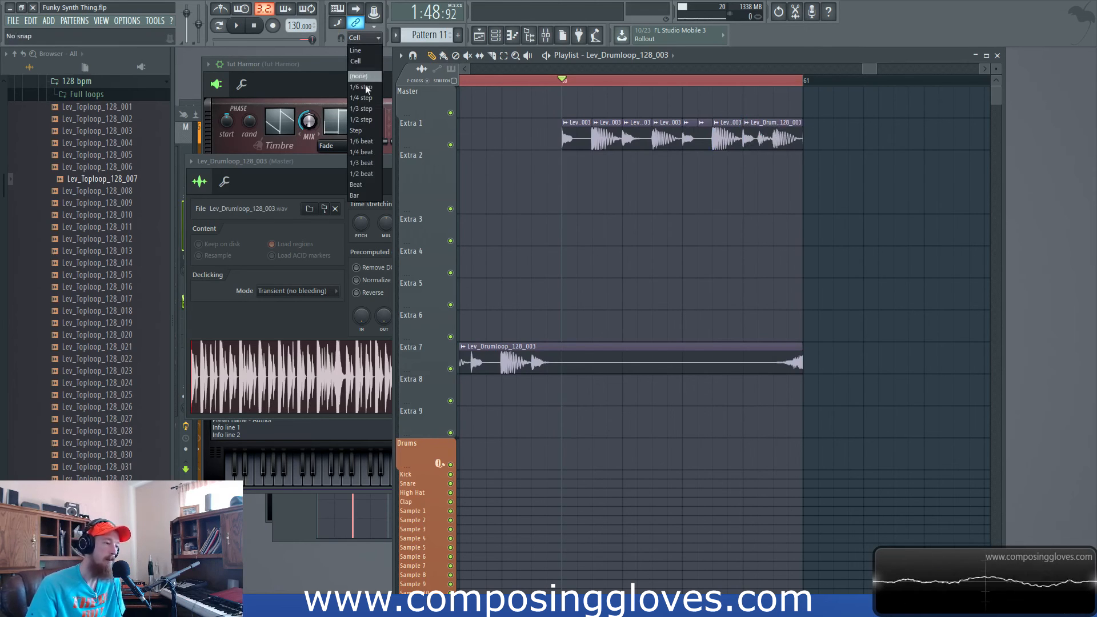
pyautogui.click(365, 165)
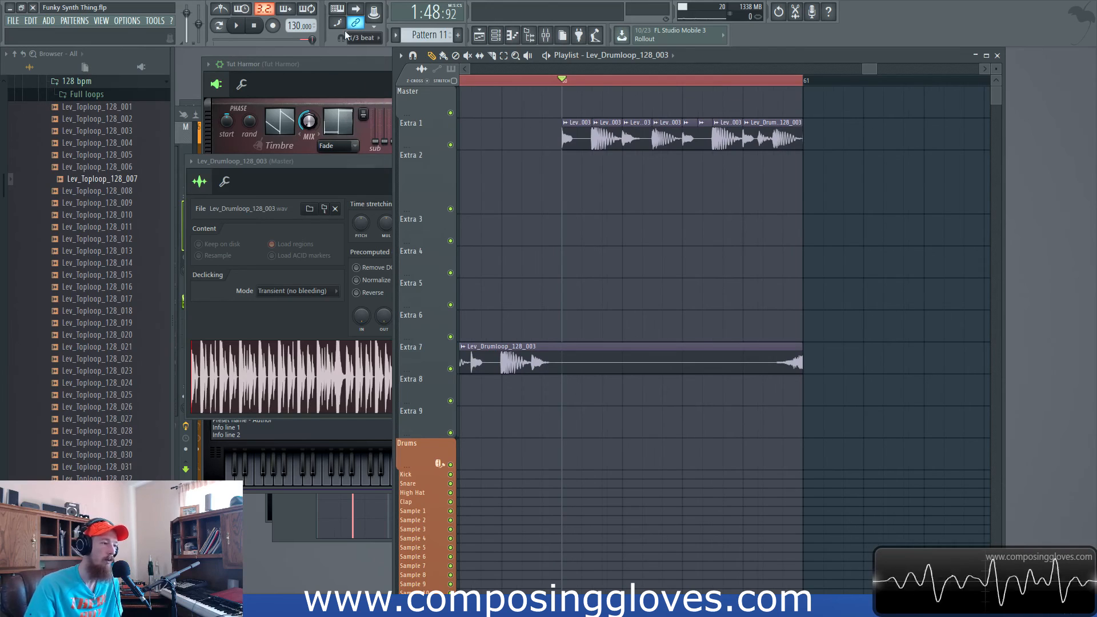
pyautogui.moveTo(765, 172); pyautogui.dragTo(784, 220)
# Switch to the Slip tool and shift the audio inside the first slice on Extra 1, auditioning the fill from bar 60
pyautogui.rightClick(747, 190)
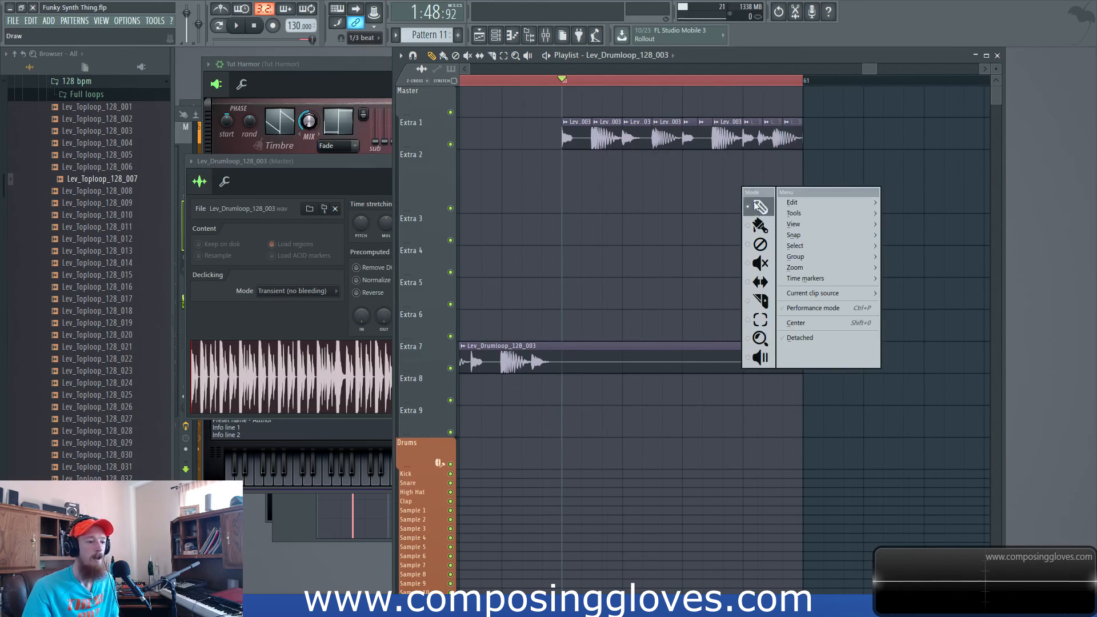
pyautogui.click(754, 281)
pyautogui.scroll(3, 634, 177)
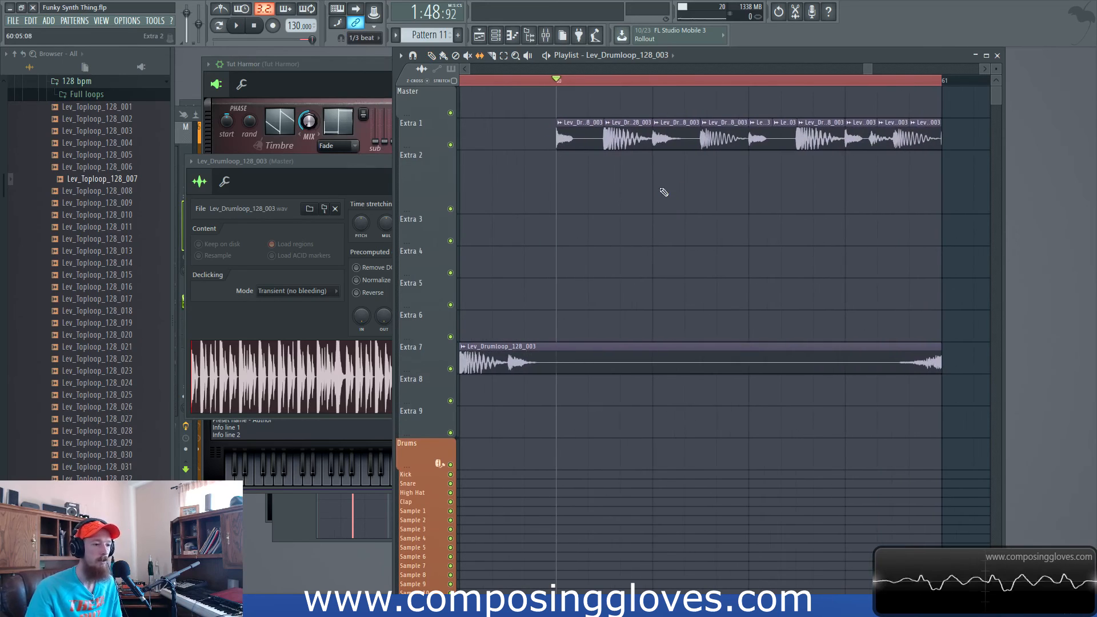
pyautogui.press('space')
pyautogui.press('space')
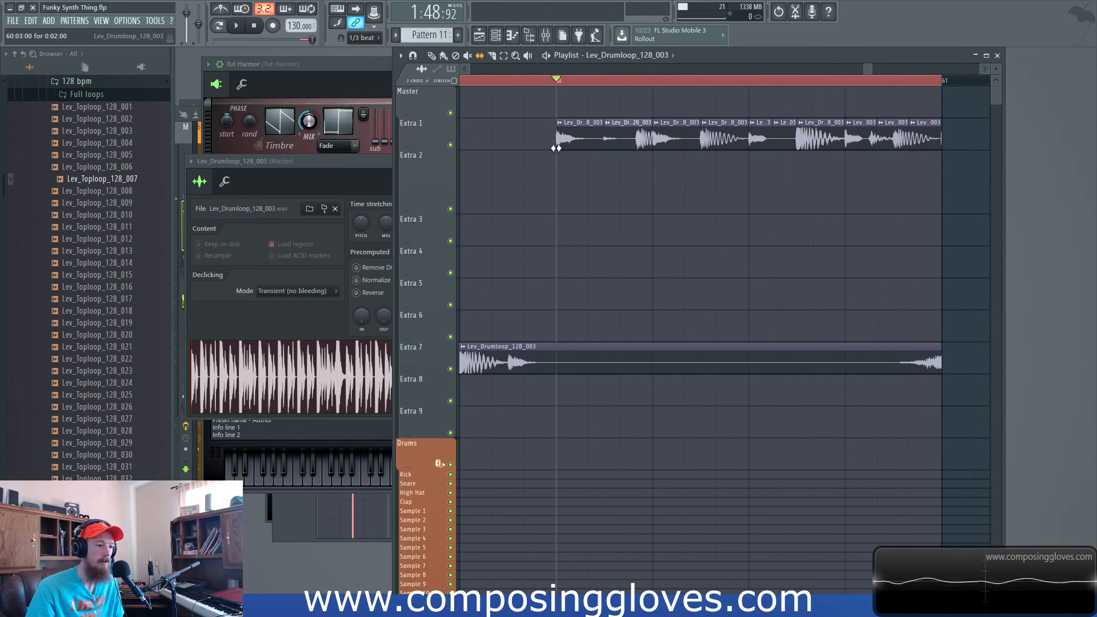
pyautogui.press('space')
pyautogui.press('space')
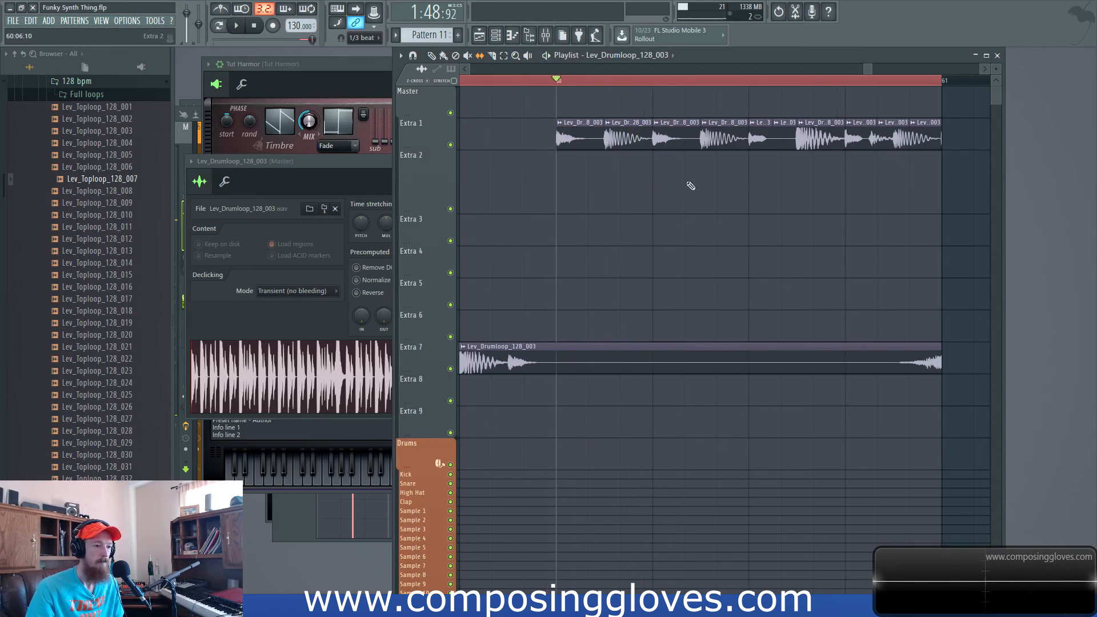
# Slip the audio inside the fourth slice on Extra 1 to move its drum hit, auditioning the fill between adjustments
pyautogui.hscroll(1, 691, 183)
pyautogui.moveTo(662, 145); pyautogui.dragTo(632, 150)
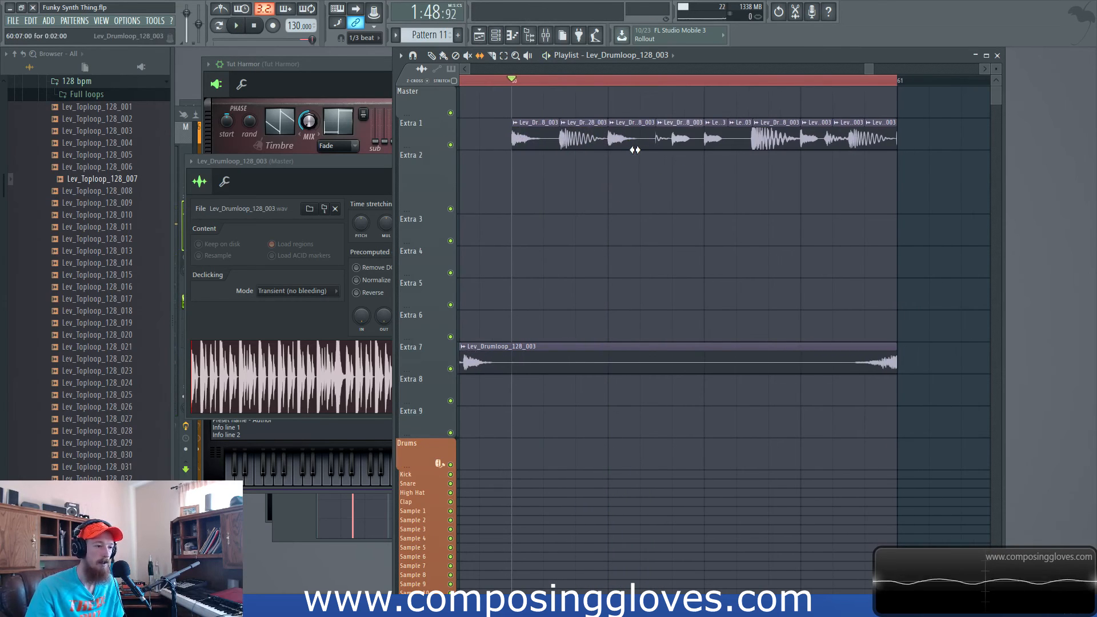
pyautogui.press('space')
pyautogui.press('space')
pyautogui.moveTo(666, 144); pyautogui.dragTo(647, 150)
pyautogui.press('space')
pyautogui.press('space')
pyautogui.scroll(2, 674, 165)
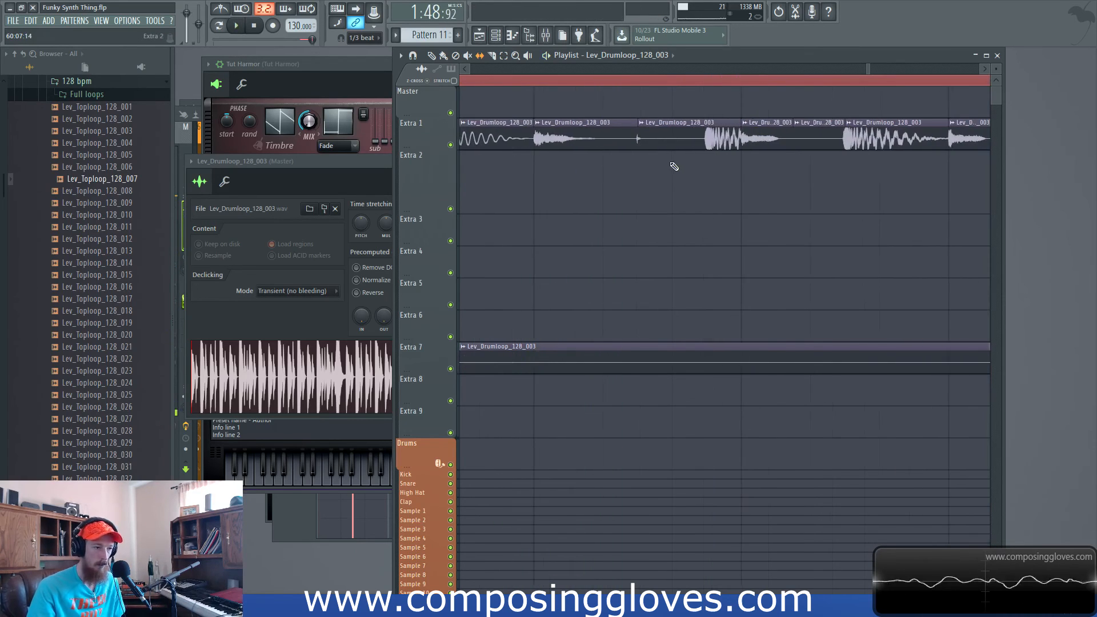
pyautogui.scroll(-3, 674, 166)
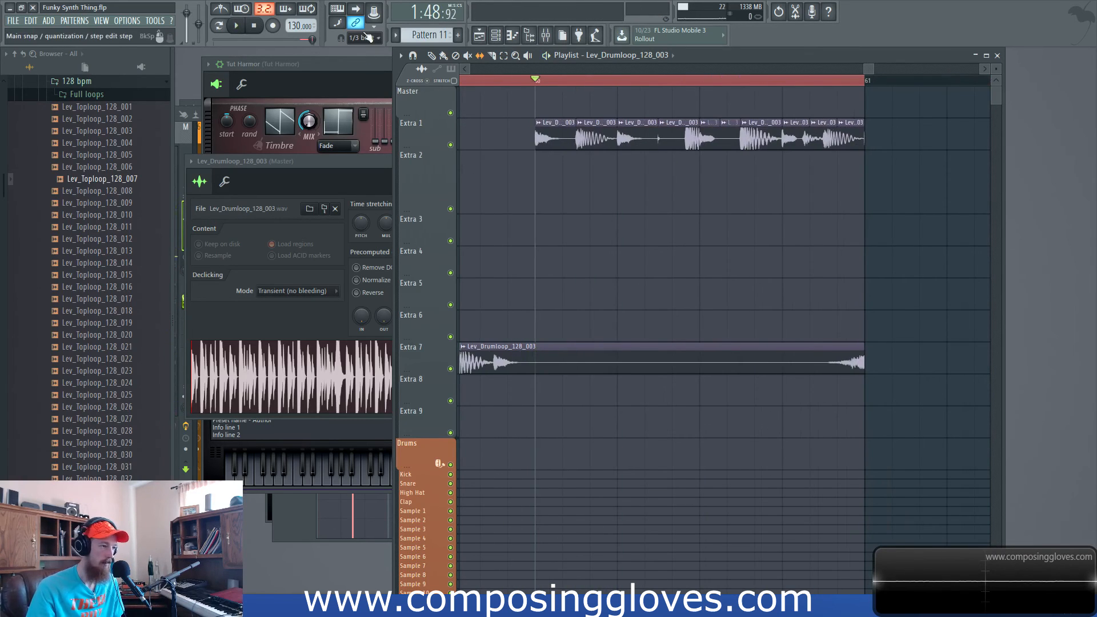
# Set the main snap back to Cell and play the edited fill from bar 60
pyautogui.click(364, 38)
pyautogui.click(376, 61)
pyautogui.press('space')
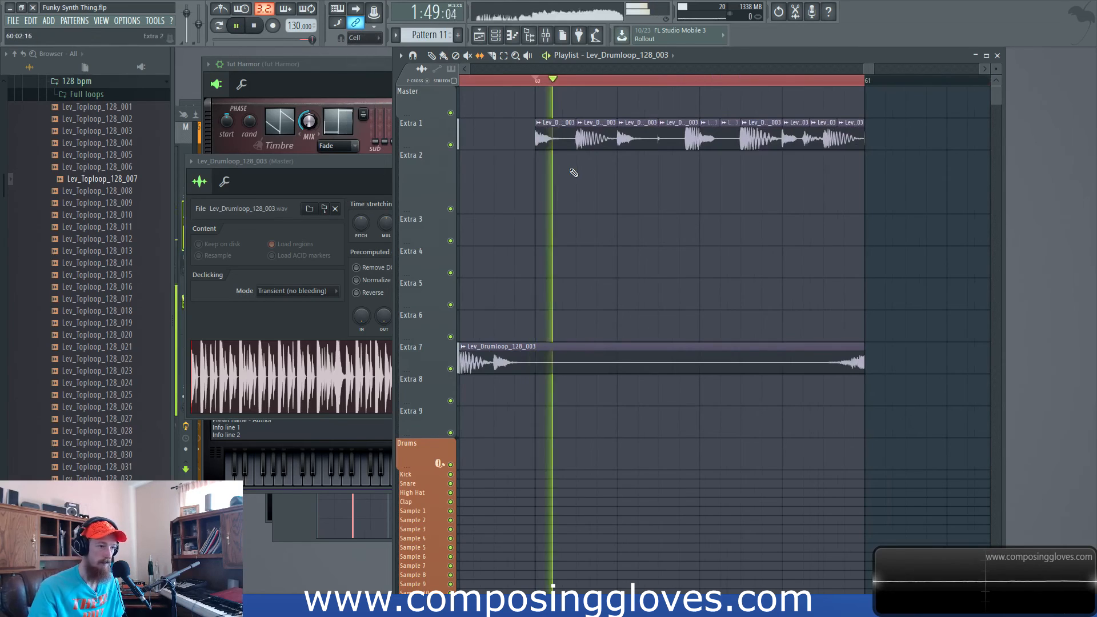
pyautogui.press('space')
pyautogui.press('space')
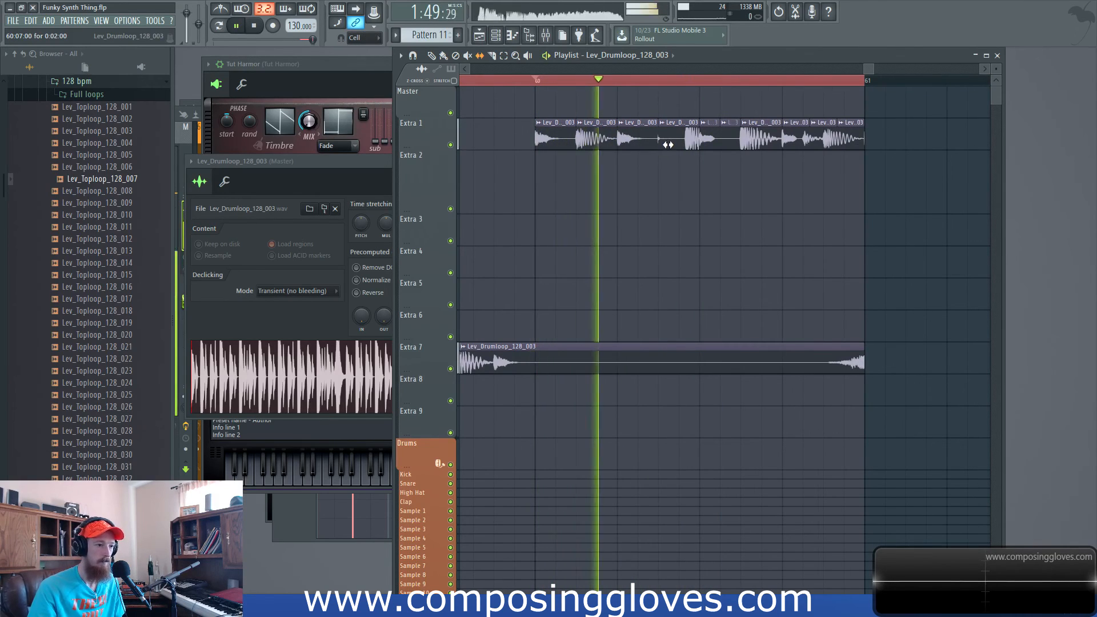
pyautogui.press('space')
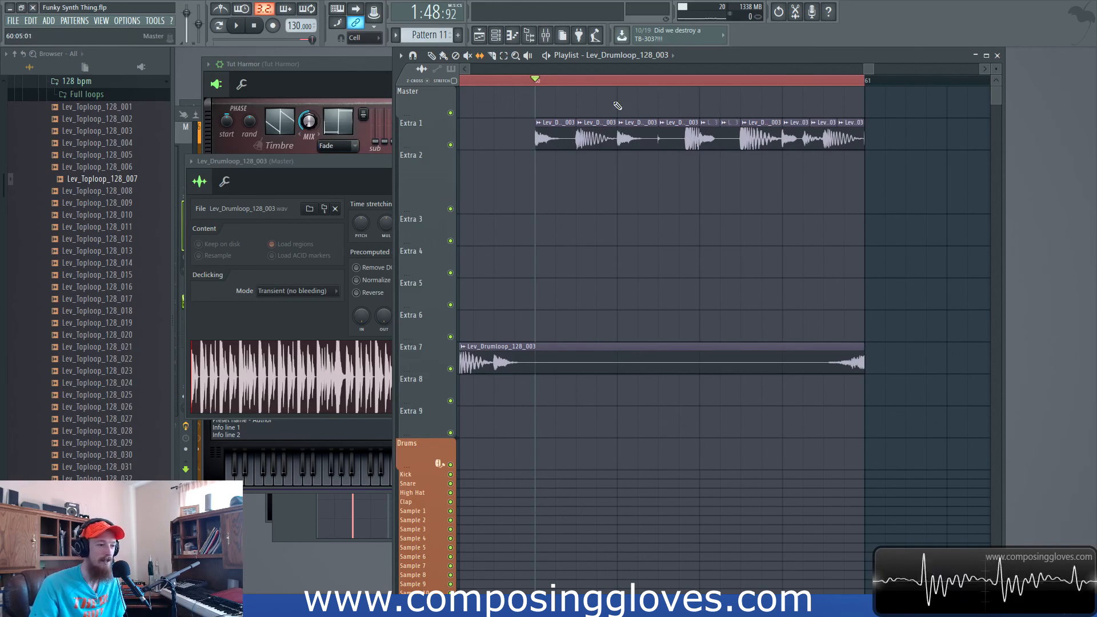
# Leave the main snap at Cell and play the edited fill from bar 60
pyautogui.click(365, 37)
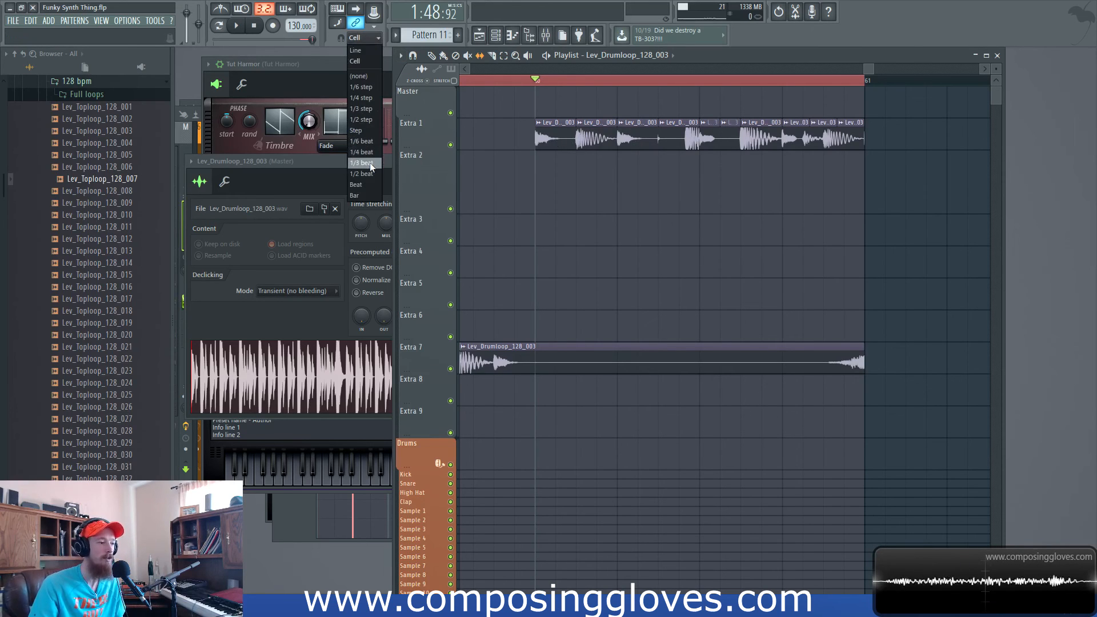
pyautogui.click(369, 37)
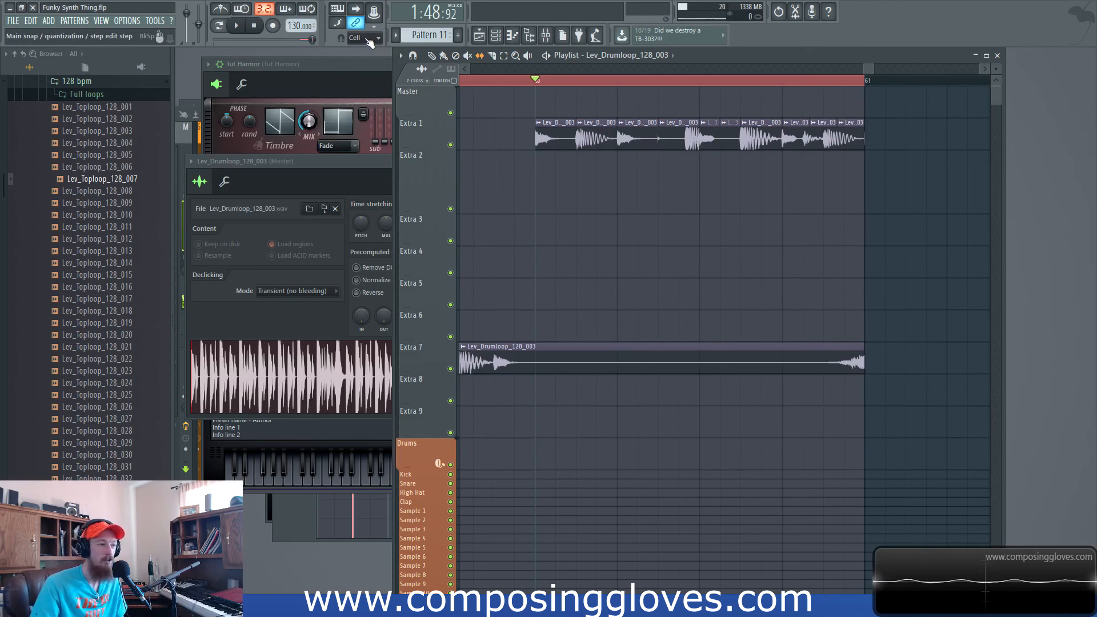
pyautogui.scroll(2, 730, 204)
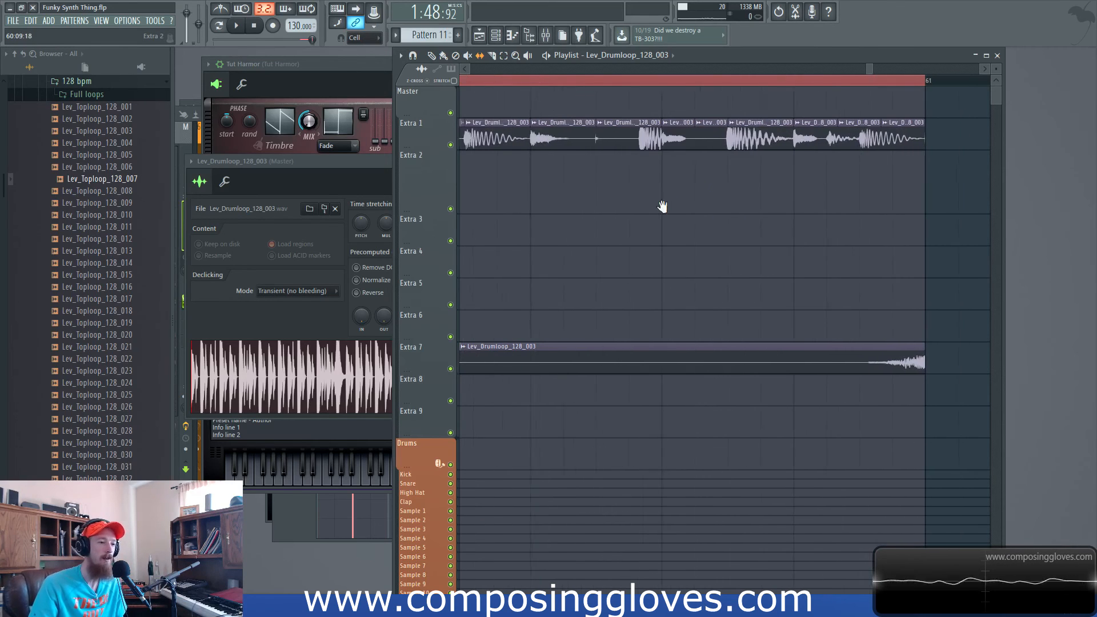
pyautogui.press('space')
pyautogui.press('space')
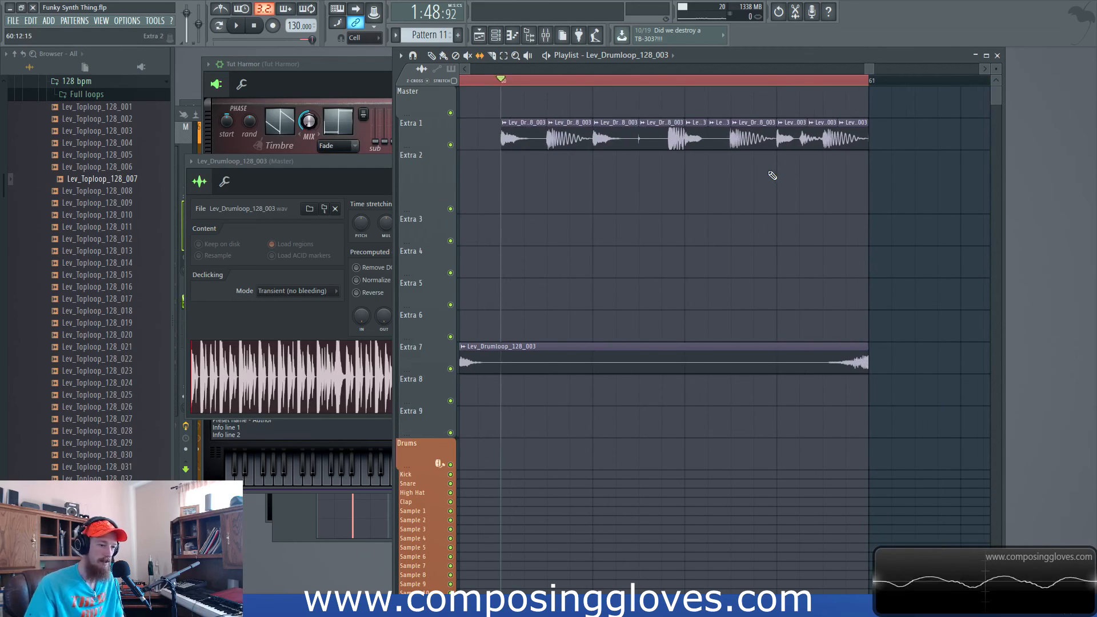
pyautogui.press('space')
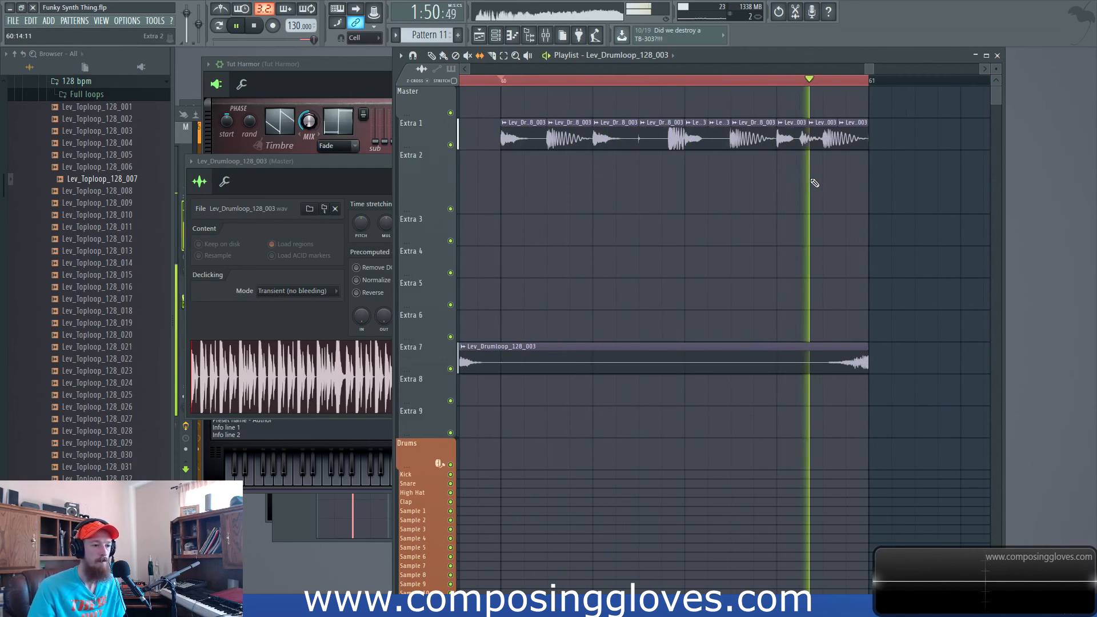
pyautogui.press('space')
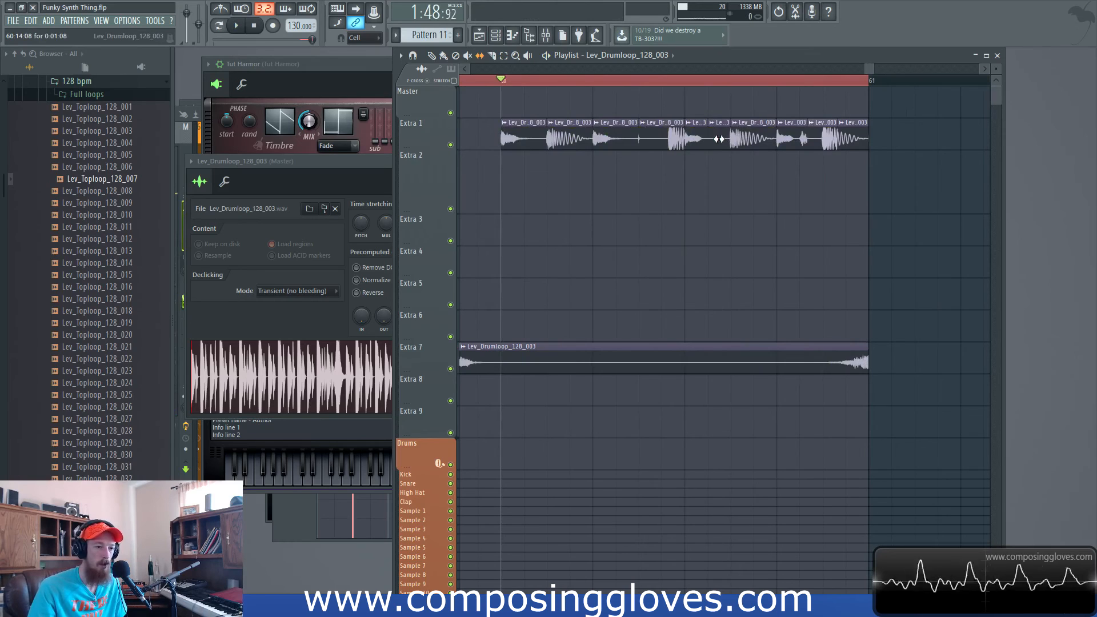
# Slip the audio inside the third-last and second-last slices on Extra 1 to reposition their drum hits, auditioning the result
pyautogui.scroll(3, 828, 149)
pyautogui.moveTo(783, 147); pyautogui.dragTo(655, 133)
pyautogui.press('space')
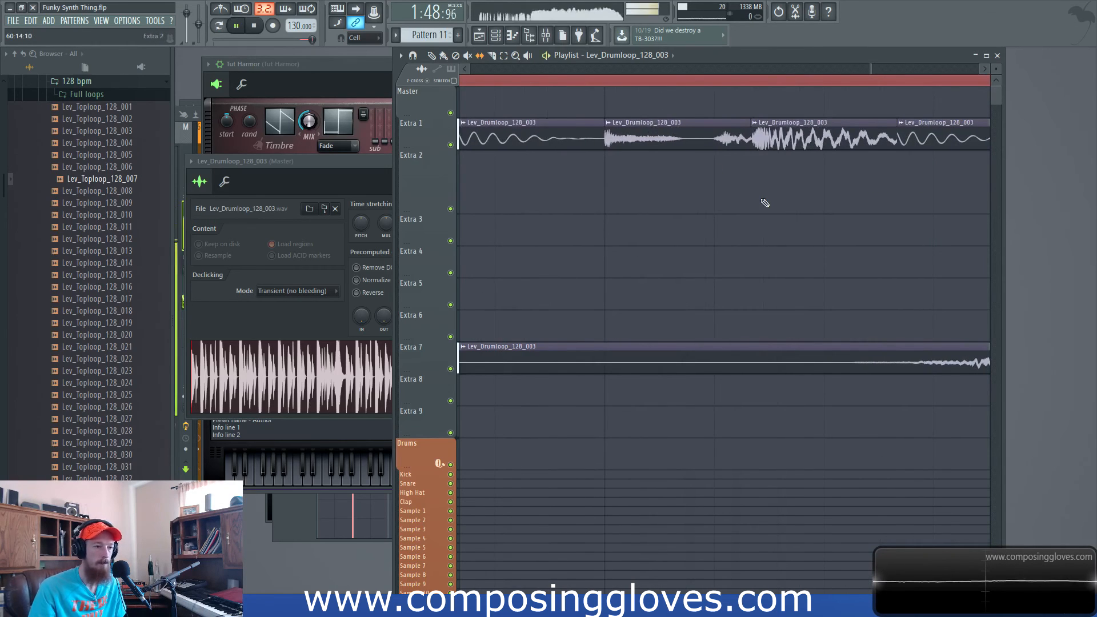
pyautogui.scroll(-3, 772, 201)
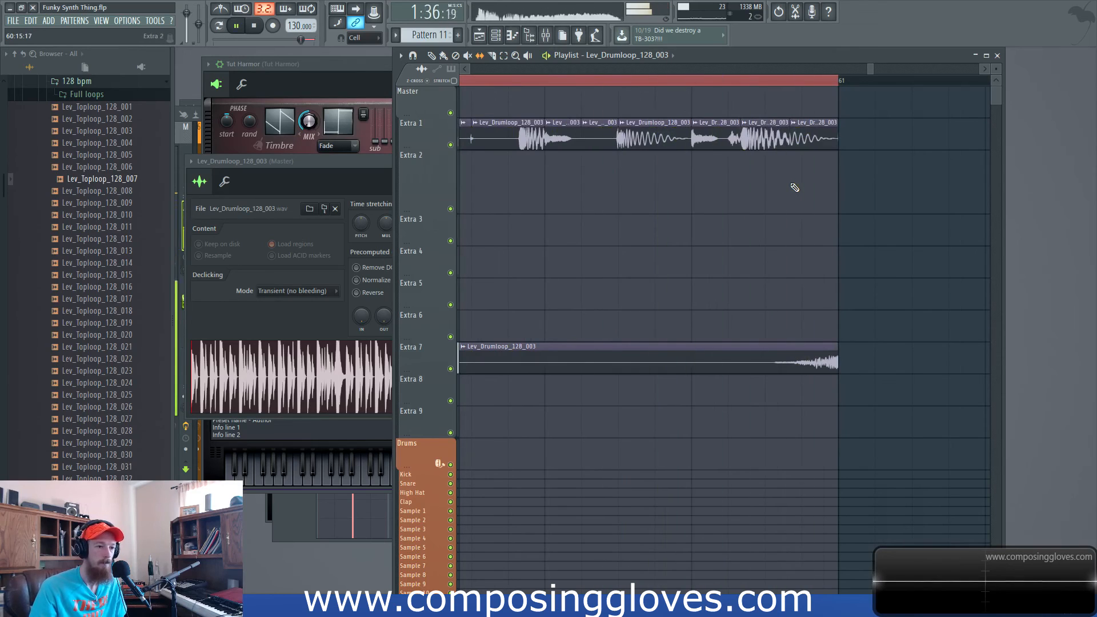
pyautogui.press('space')
pyautogui.scroll(2, 776, 166)
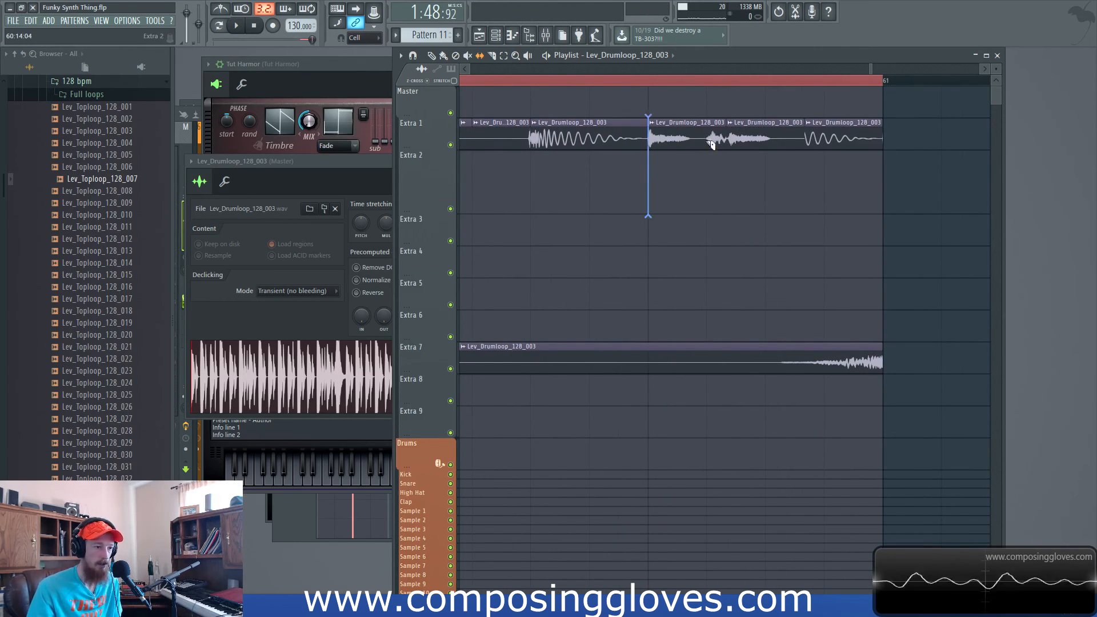
# Cut the small stray hit off the end of the third-last slice on Extra 1, delete it and play the fill
pyautogui.rightClick(686, 137)
pyautogui.hotkey('ctrl', 'z')
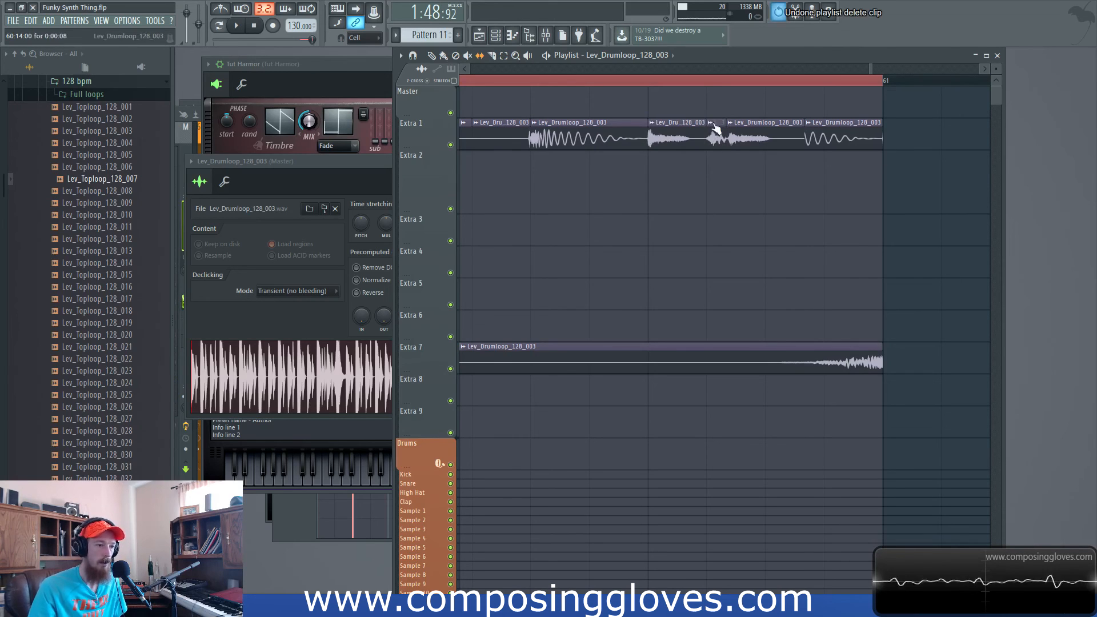
pyautogui.scroll(-2, 759, 166)
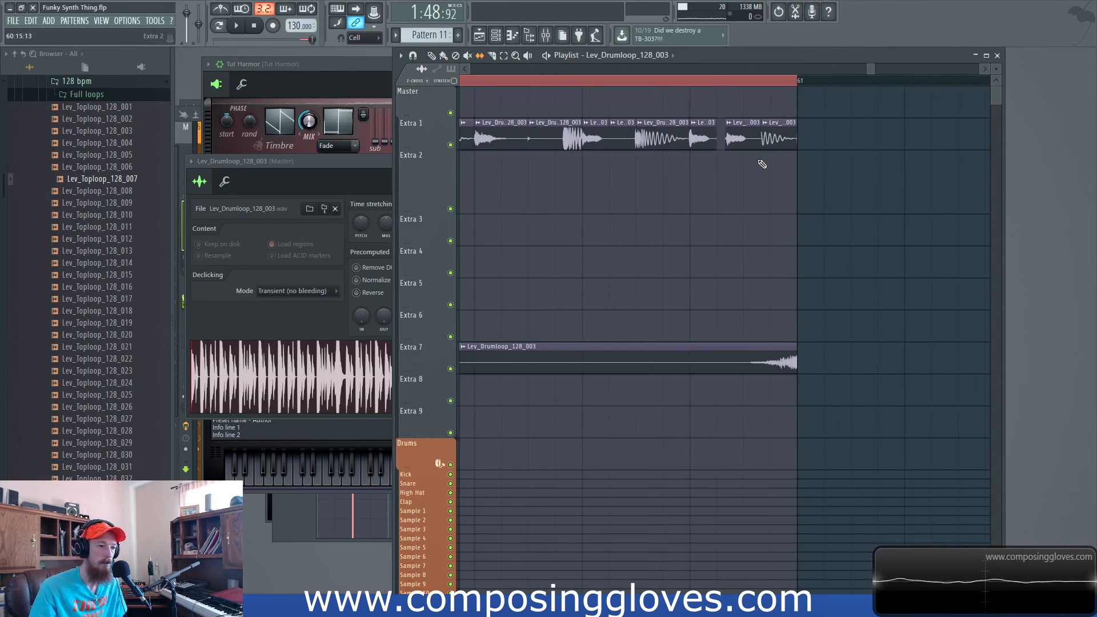
pyautogui.press('space')
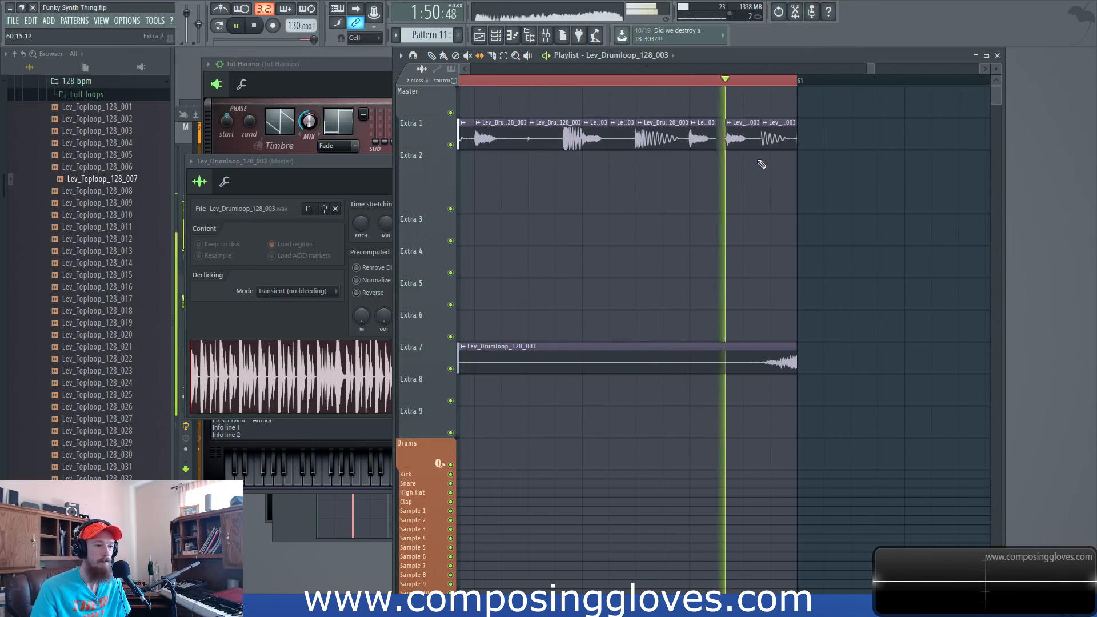
# Slip the audio inside the last slice on Extra 1 to match the preceding hits and audition from the fill's fourth beat
pyautogui.press('space')
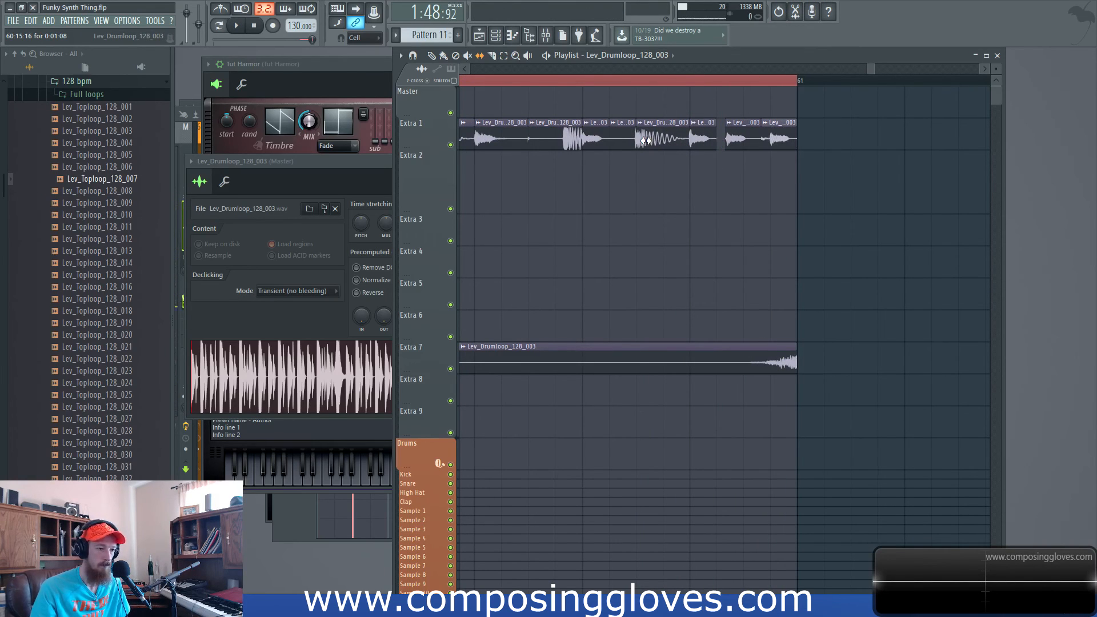
pyautogui.scroll(1, 768, 139)
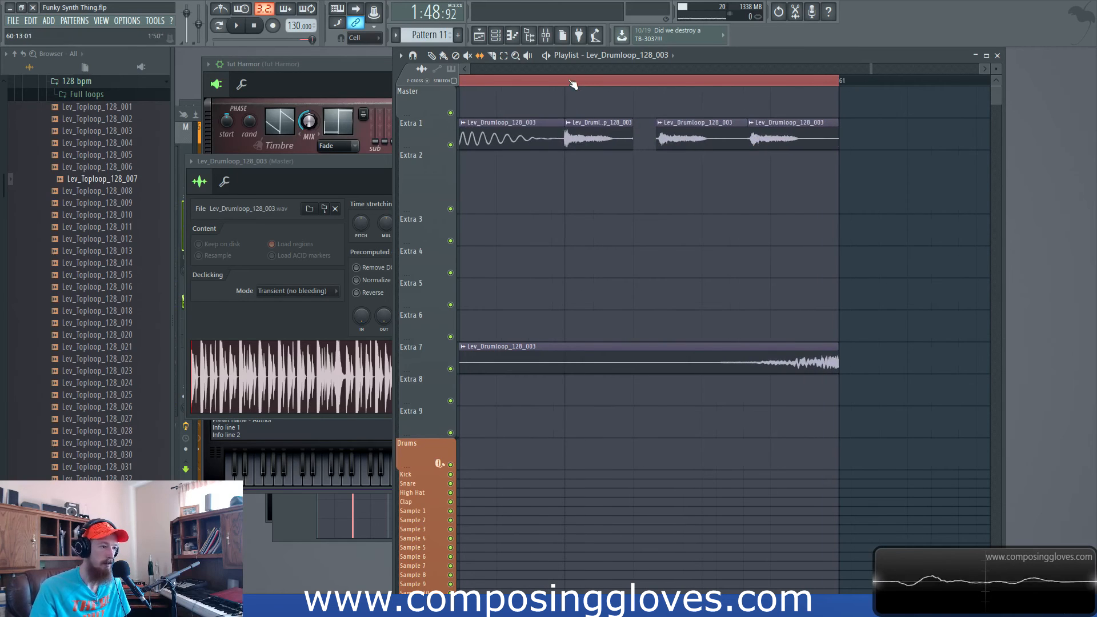
pyautogui.click(570, 82)
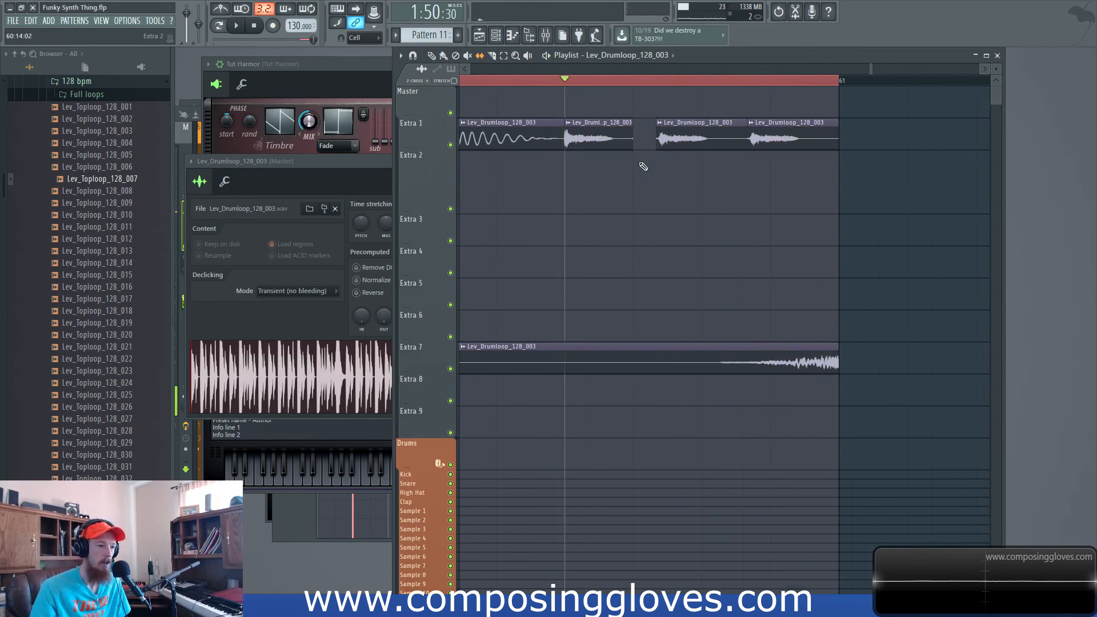
pyautogui.scroll(-3, 643, 166)
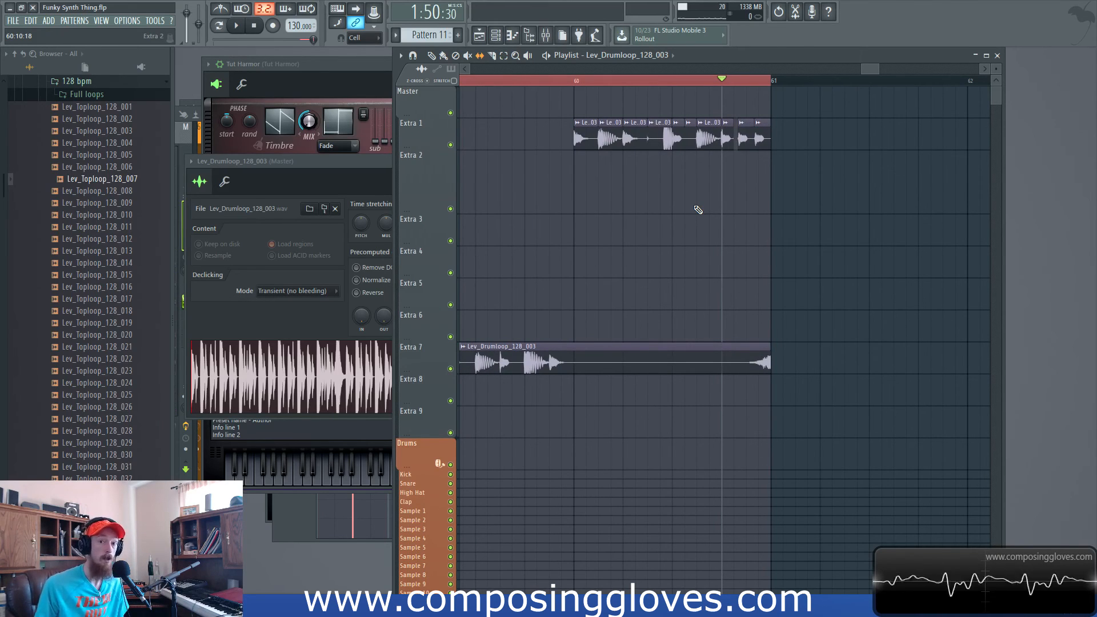
# Return the playback position to bar 60 and play the whole fill
pyautogui.click(577, 81)
pyautogui.press('space')
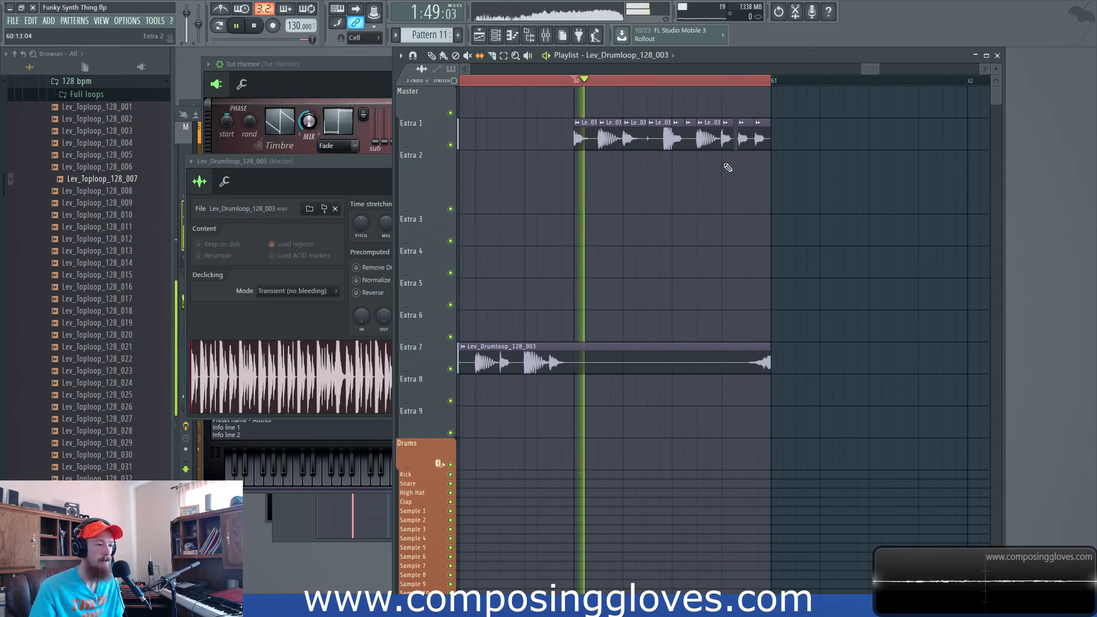
pyautogui.scroll(-1, 709, 182)
pyautogui.scroll(-3, 707, 189)
pyautogui.press('space')
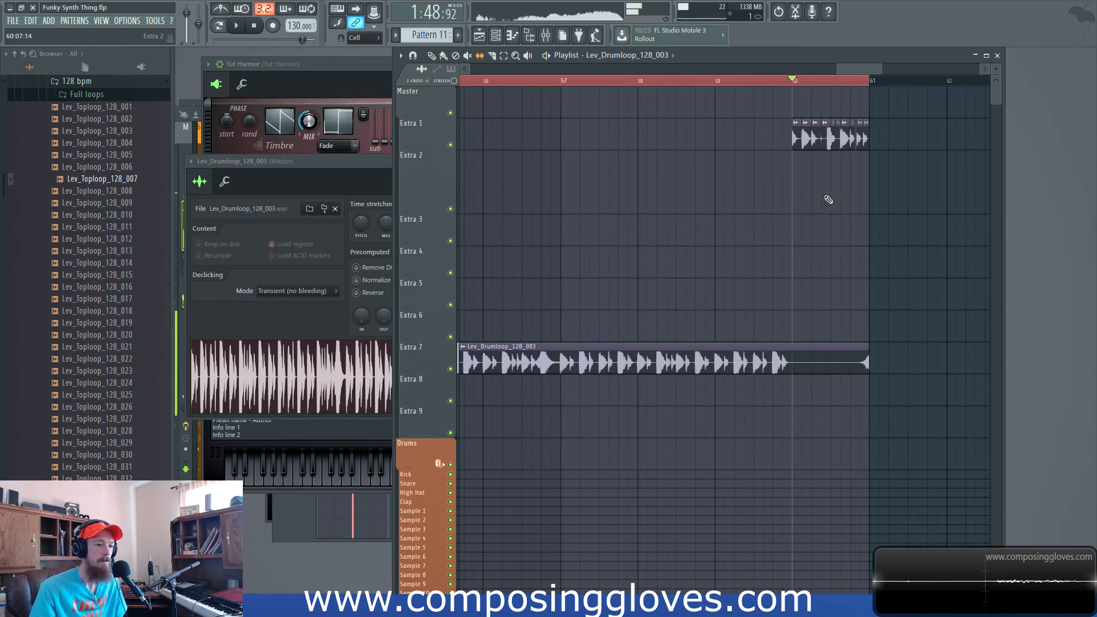
# Fine-tune the audio offset inside the last slice on Extra 1, repeatedly auditioning the fill's final beat
pyautogui.scroll(2, 656, 165)
pyautogui.scroll(2, 656, 181)
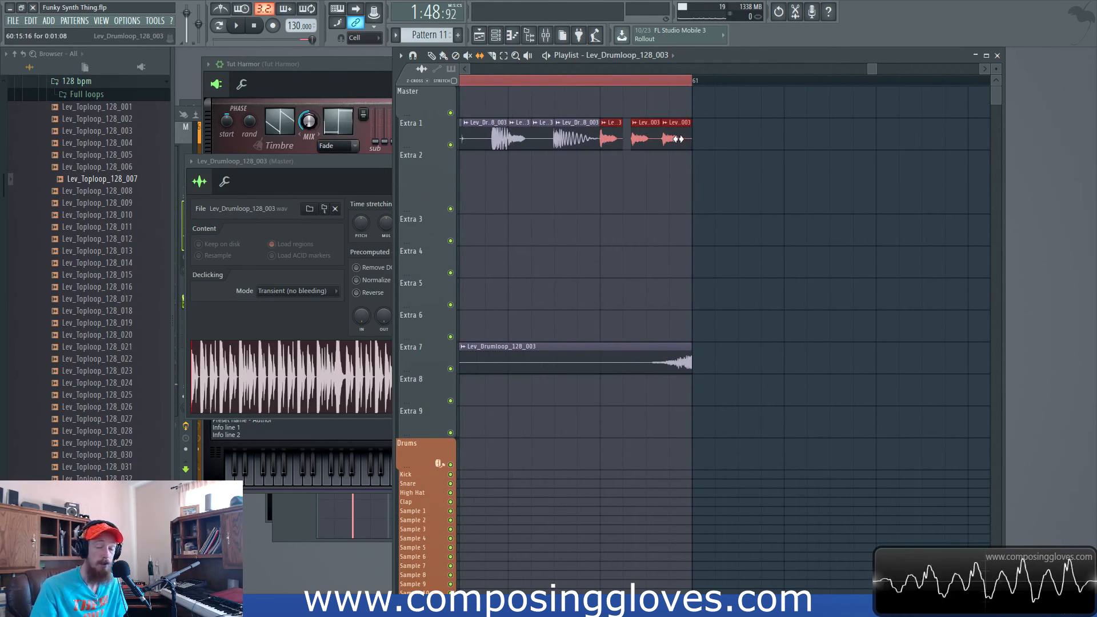
pyautogui.scroll(1, 657, 190)
pyautogui.scroll(1, 656, 185)
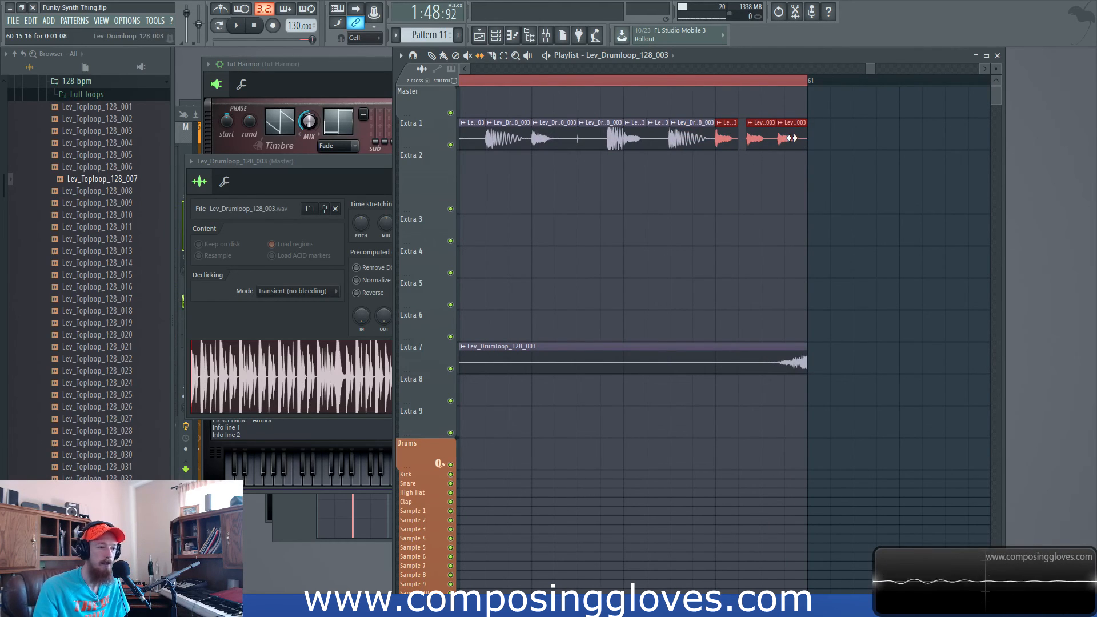
pyautogui.moveTo(792, 138); pyautogui.dragTo(769, 138)
pyautogui.click(717, 78)
pyautogui.press('space')
pyautogui.moveTo(773, 141)
pyautogui.mouseDown()
pyautogui.moveTo(765, 148)
pyautogui.moveTo(790, 143)
pyautogui.mouseUp()
pyautogui.press('space')
pyautogui.press('space')
pyautogui.press('space')
pyautogui.press('space')
pyautogui.press('space')
pyautogui.press('space')
pyautogui.press('space')
pyautogui.press('space')
pyautogui.scroll(-3, 758, 166)
pyautogui.scroll(4, 764, 164)
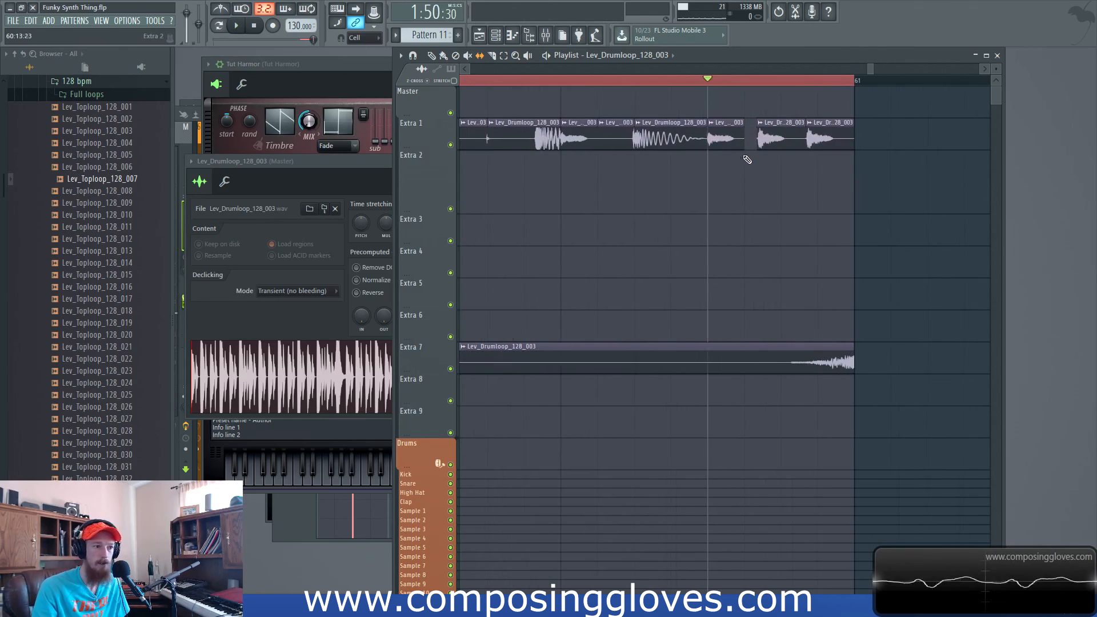
# Make each of the last three slices on Extra 1 a unique audio clip
pyautogui.click(712, 122)
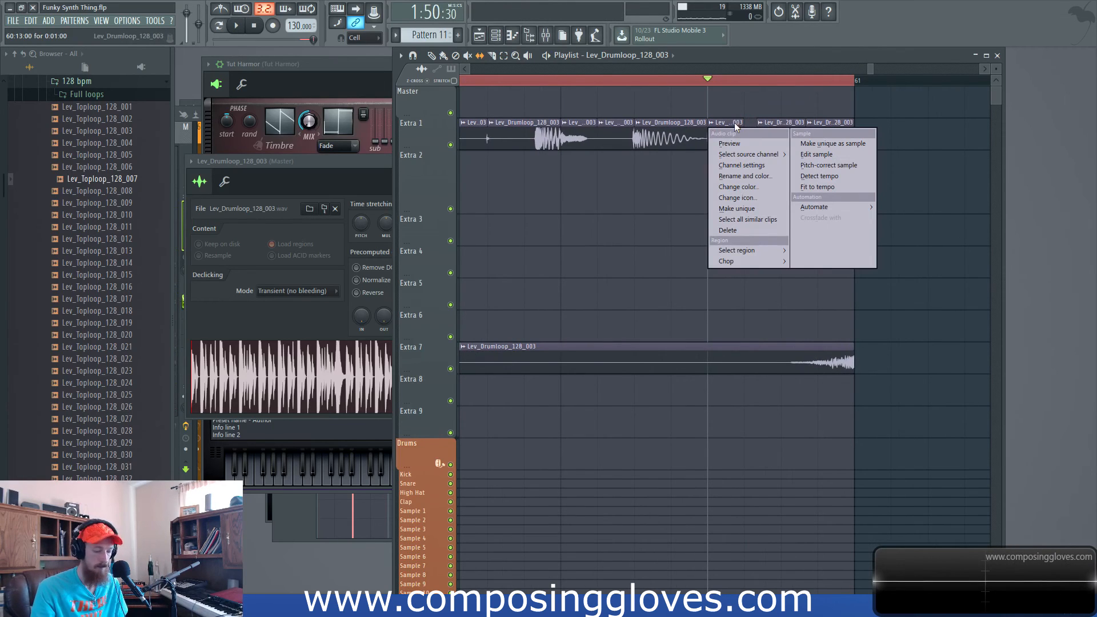
pyautogui.click(737, 209)
pyautogui.click(760, 122)
pyautogui.click(786, 208)
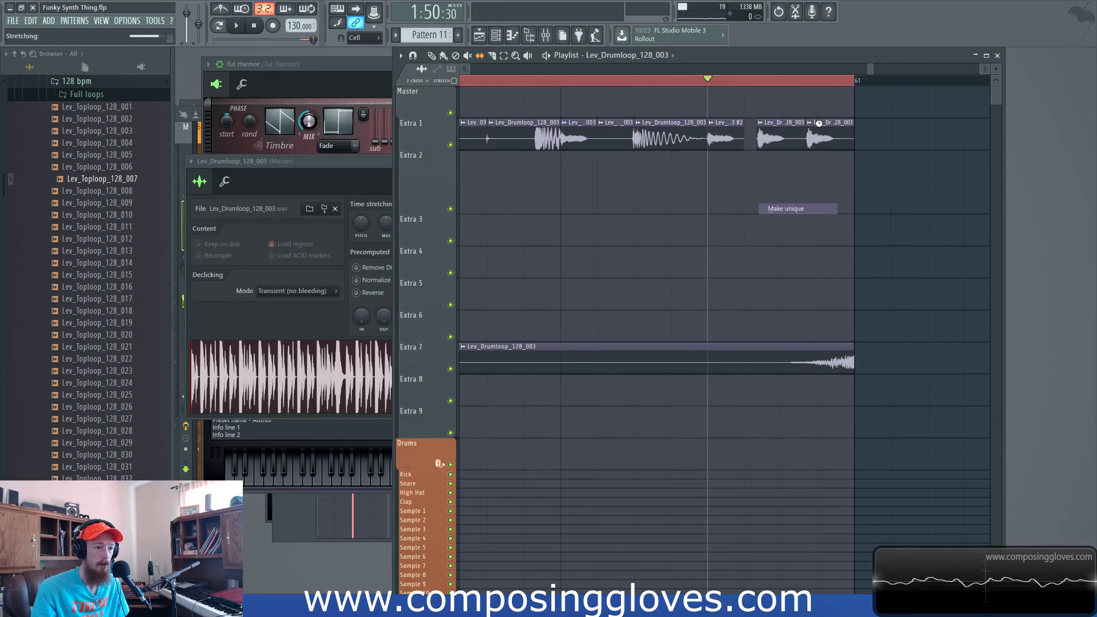
pyautogui.click(819, 122)
pyautogui.click(835, 208)
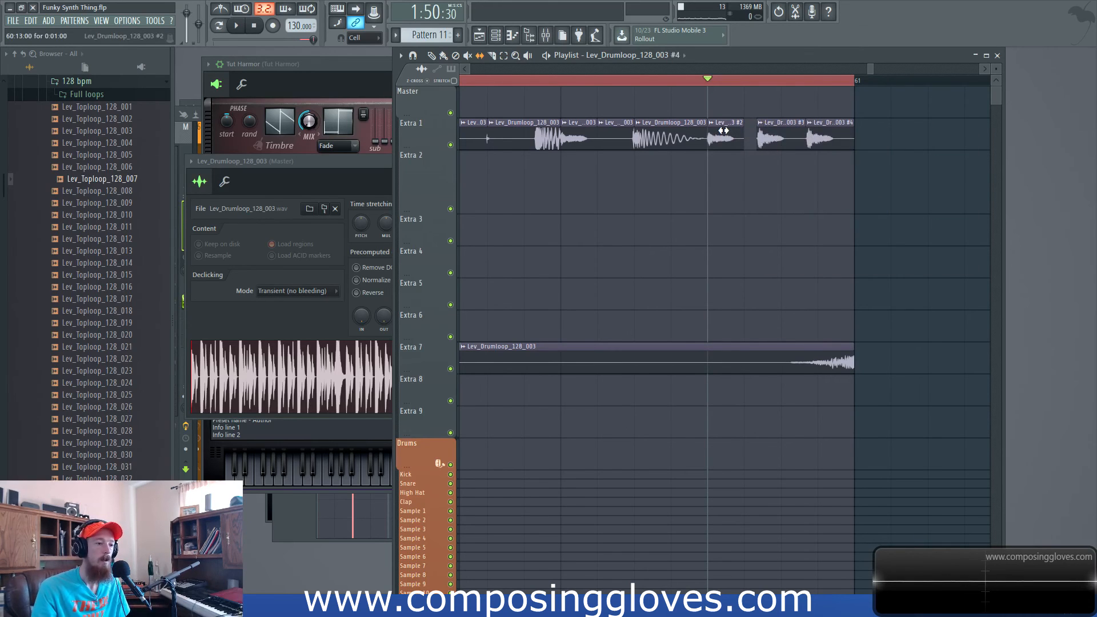
# Open the channel settings of the first unique slice, Lev_Drumloop_128_003 #2, and route it to mixer track 80
pyautogui.doubleClick(724, 131)
pyautogui.rightClick(485, 126)
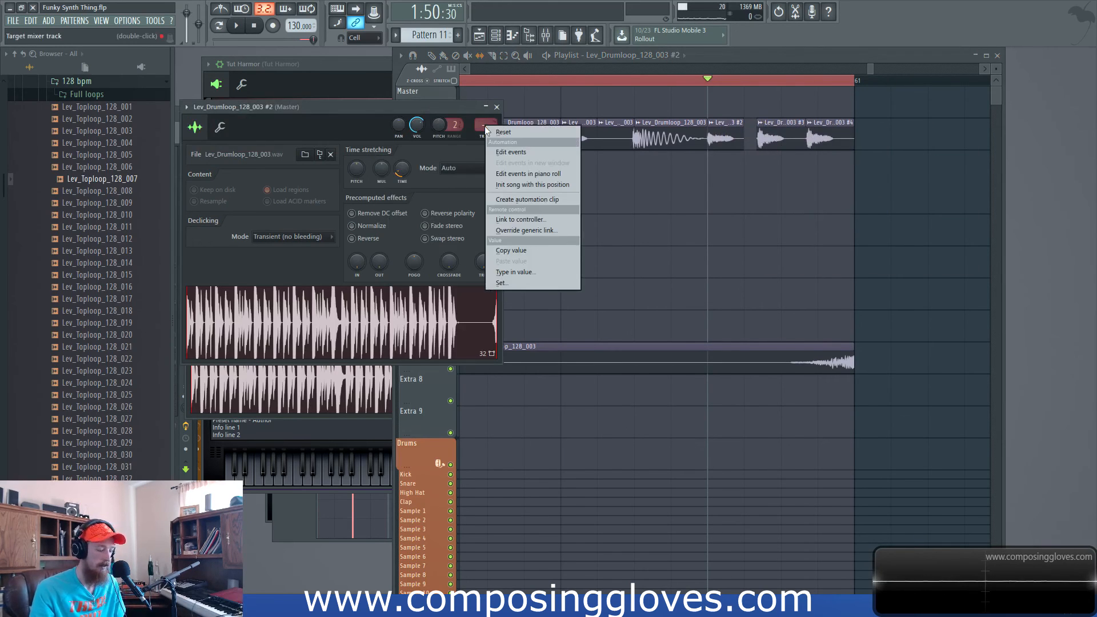
pyautogui.click(515, 272)
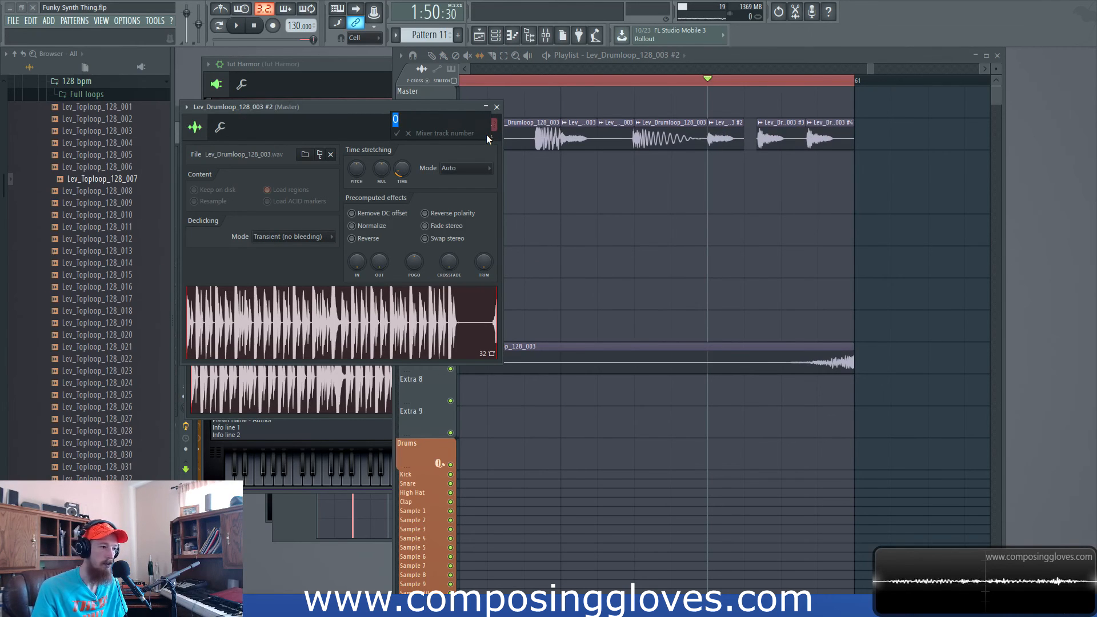
pyautogui.write('80')
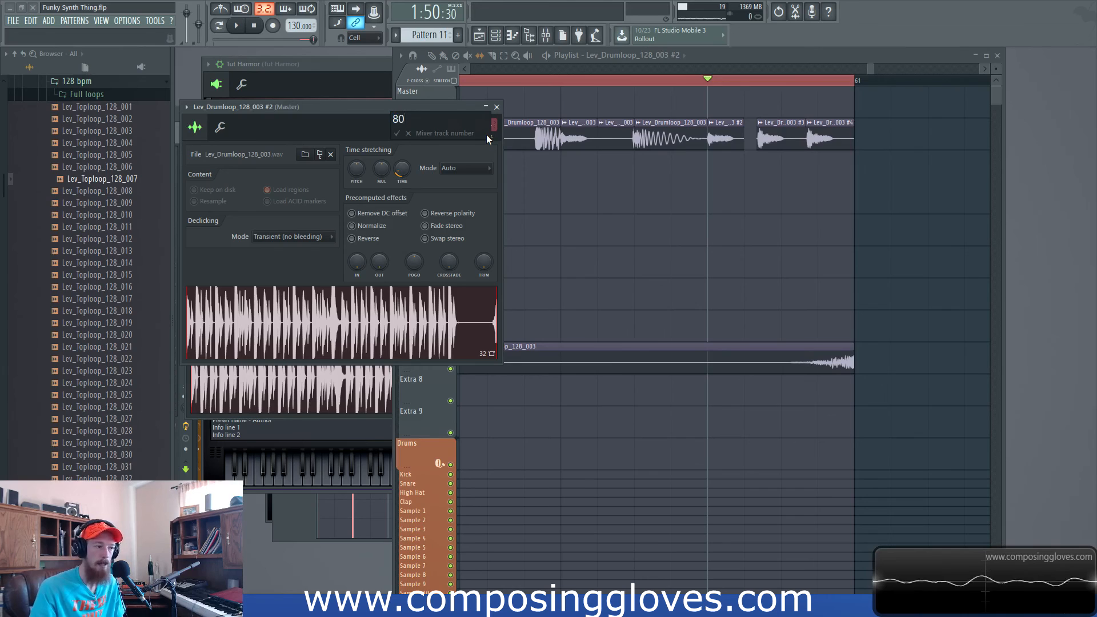
pyautogui.press('Return')
# Open the channel settings of the slice Lev_Drumloop_128_003 #3 and route it to mixer track 80
pyautogui.click(762, 125)
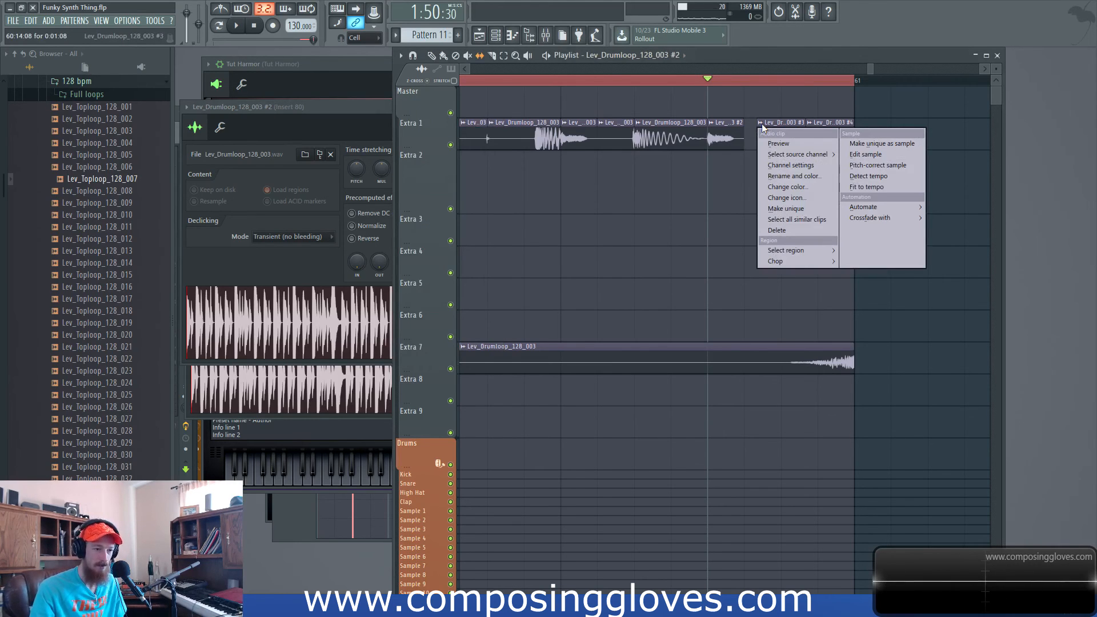
pyautogui.click(792, 109)
pyautogui.doubleClick(781, 134)
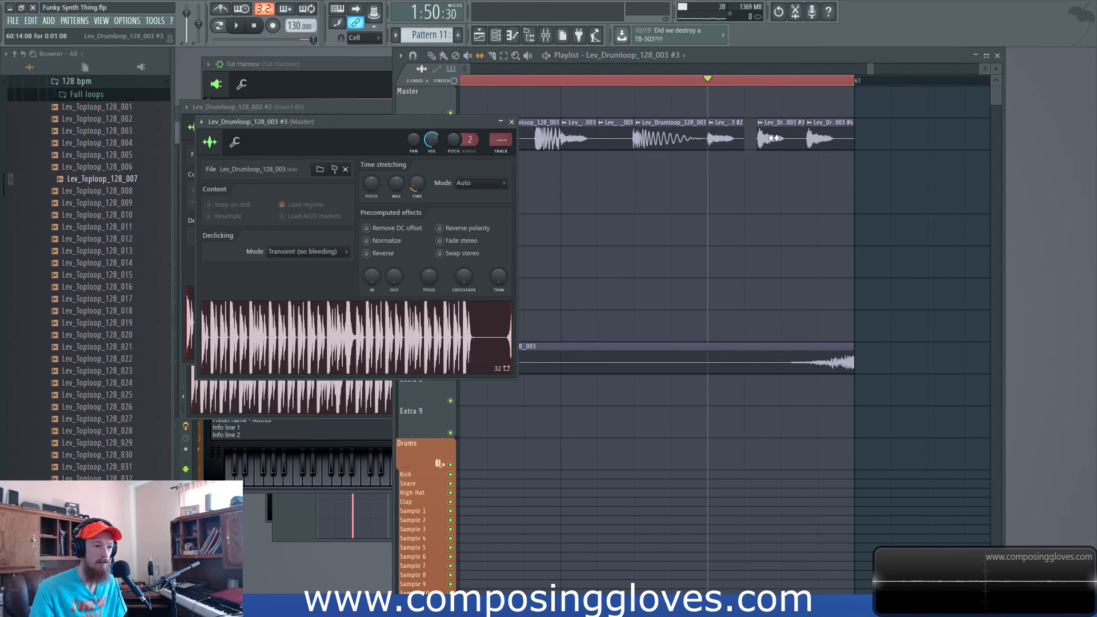
pyautogui.rightClick(493, 138)
pyautogui.write('t')
pyautogui.write('80')
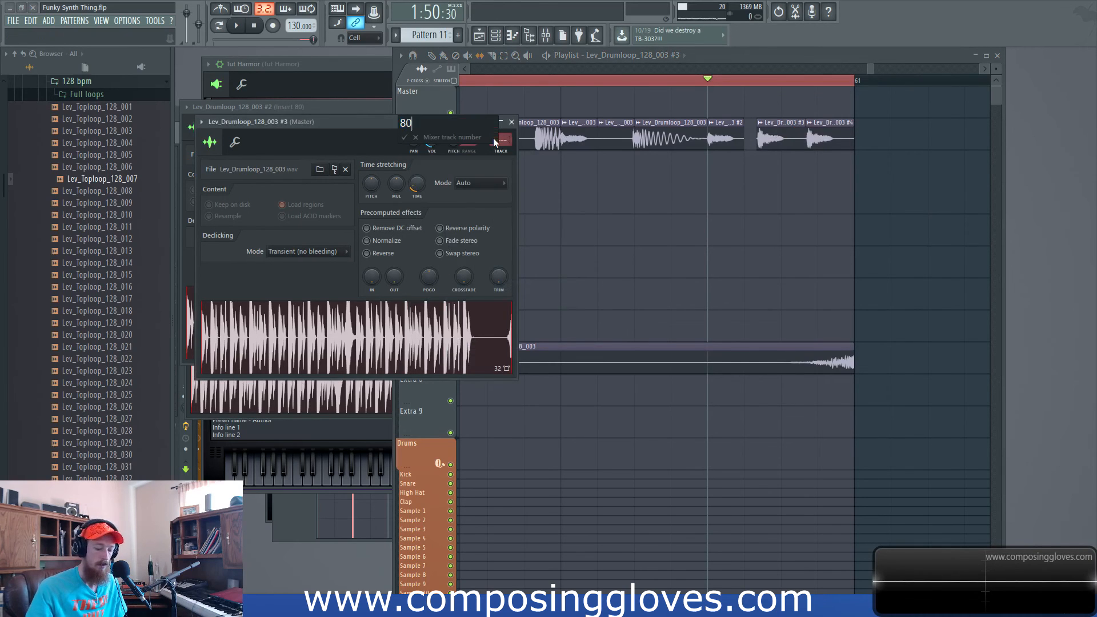
pyautogui.press('Return')
# Open the channel settings of the last slice, Lev_Drumloop_128_003 #4, and route it to mixer track 80
pyautogui.doubleClick(545, 141)
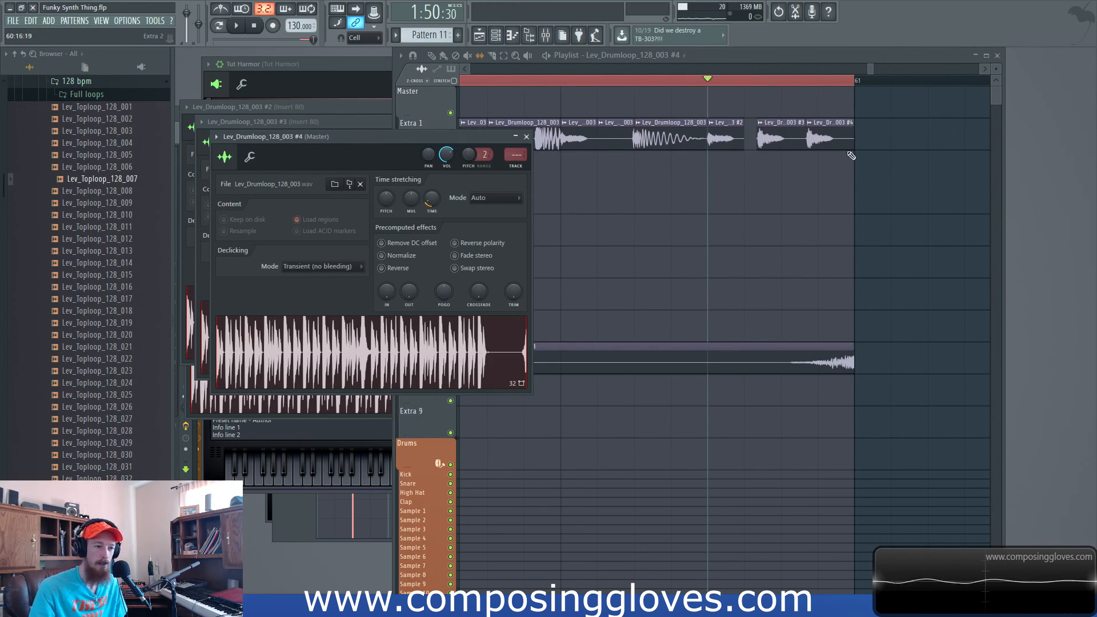
pyautogui.rightClick(523, 159)
pyautogui.write('t 80')
pyautogui.press('Return')
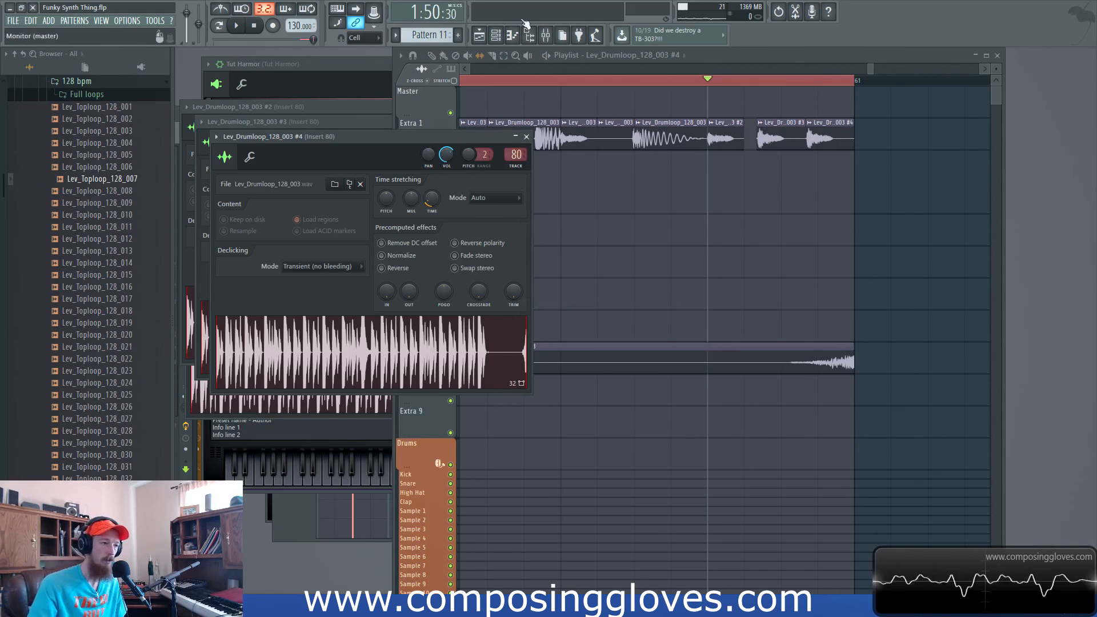
# Name mixer track Insert 80 "Drum process" and give it a red colour
pyautogui.click(546, 36)
pyautogui.hscroll(6, 527, 170)
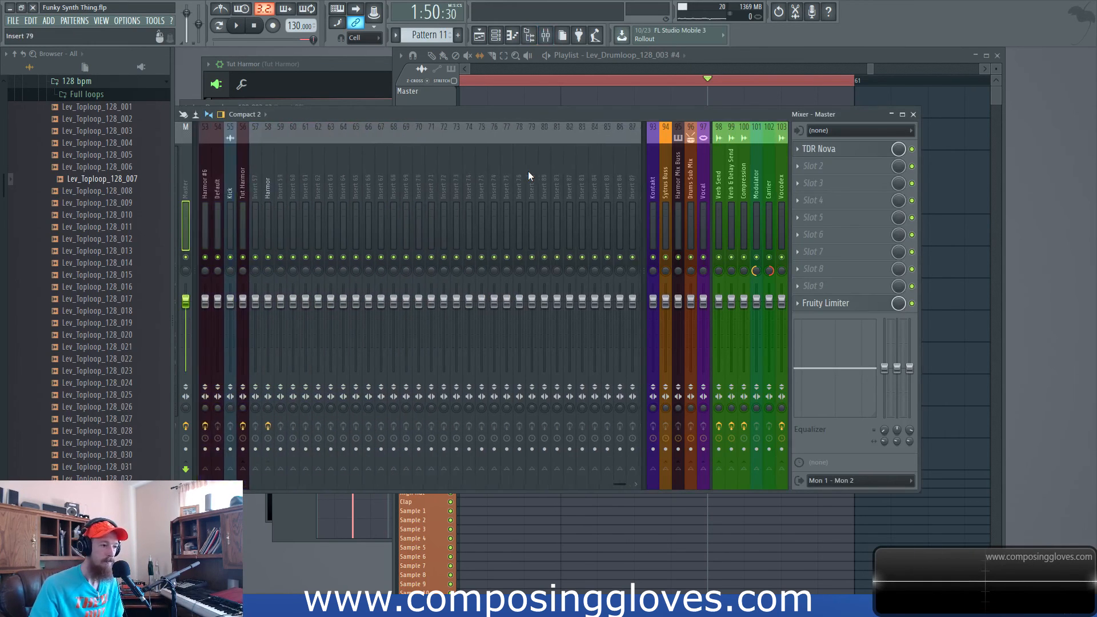
pyautogui.hscroll(2, 554, 159)
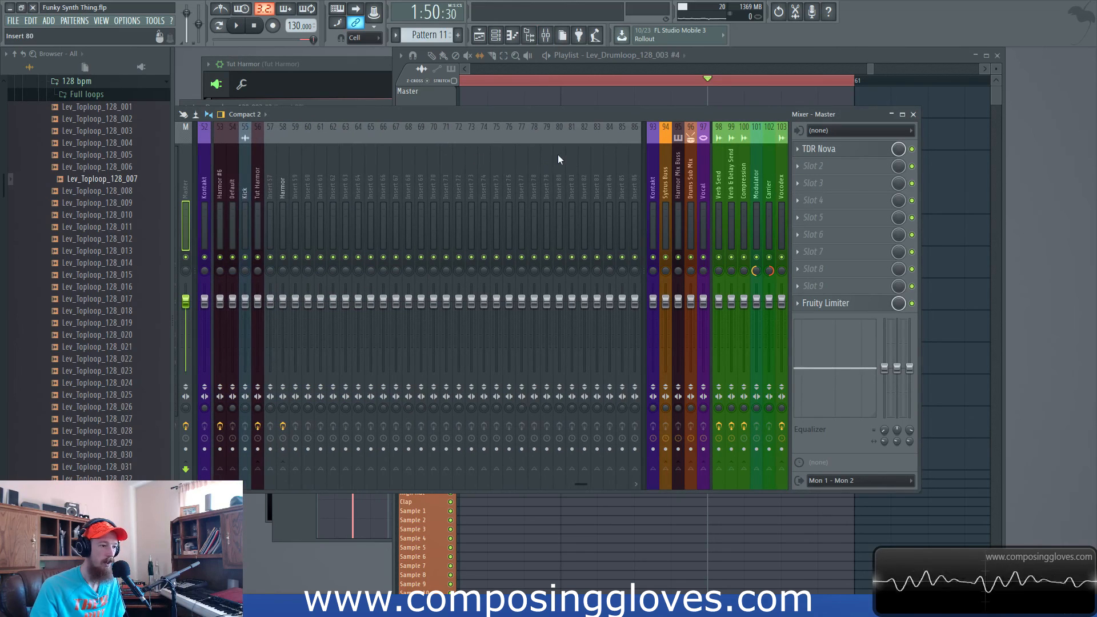
pyautogui.doubleClick(561, 181)
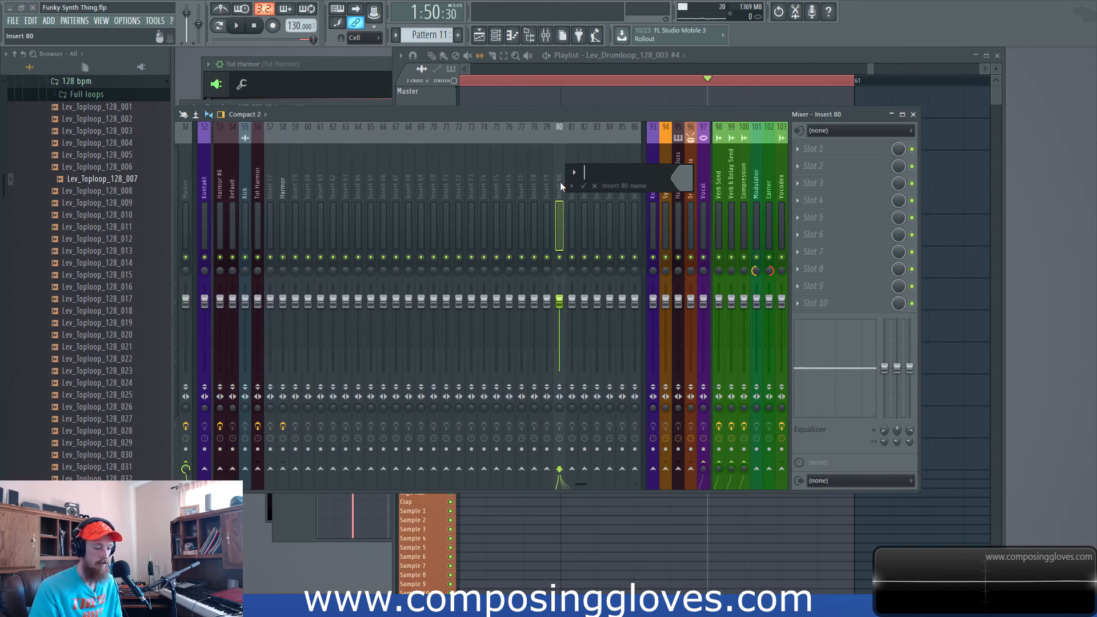
pyautogui.write('Drum process')
pyautogui.click(677, 179)
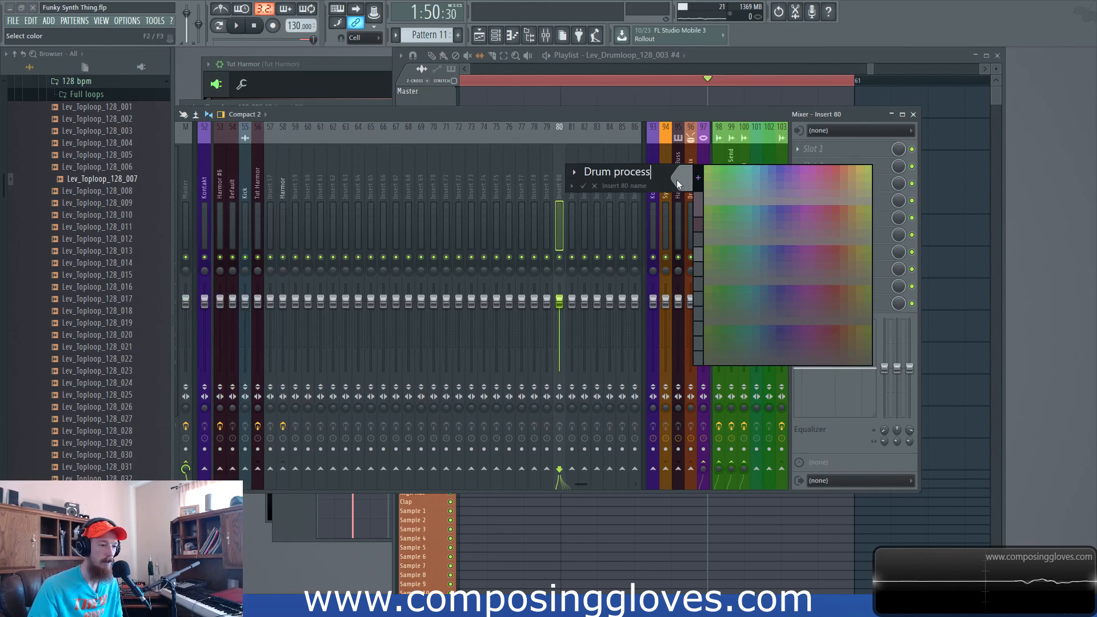
pyautogui.click(832, 170)
pyautogui.press('Return')
# Load Fruity Parametric EQ 2 into the first effect slot of the Drum process track
pyautogui.click(821, 147)
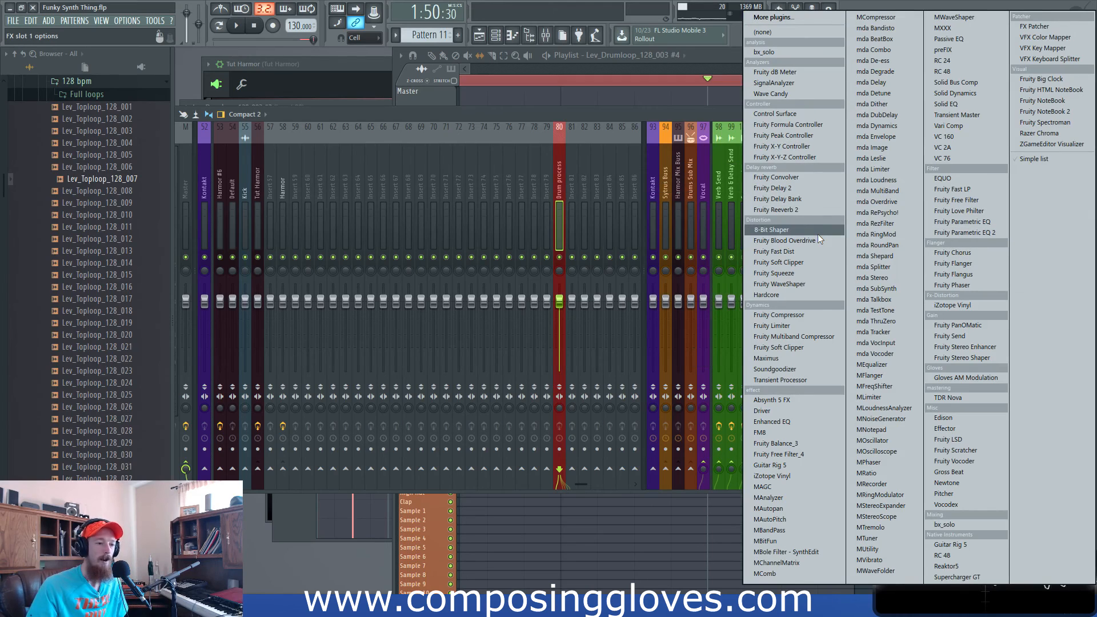
pyautogui.click(951, 233)
pyautogui.moveTo(498, 136); pyautogui.dragTo(512, 147)
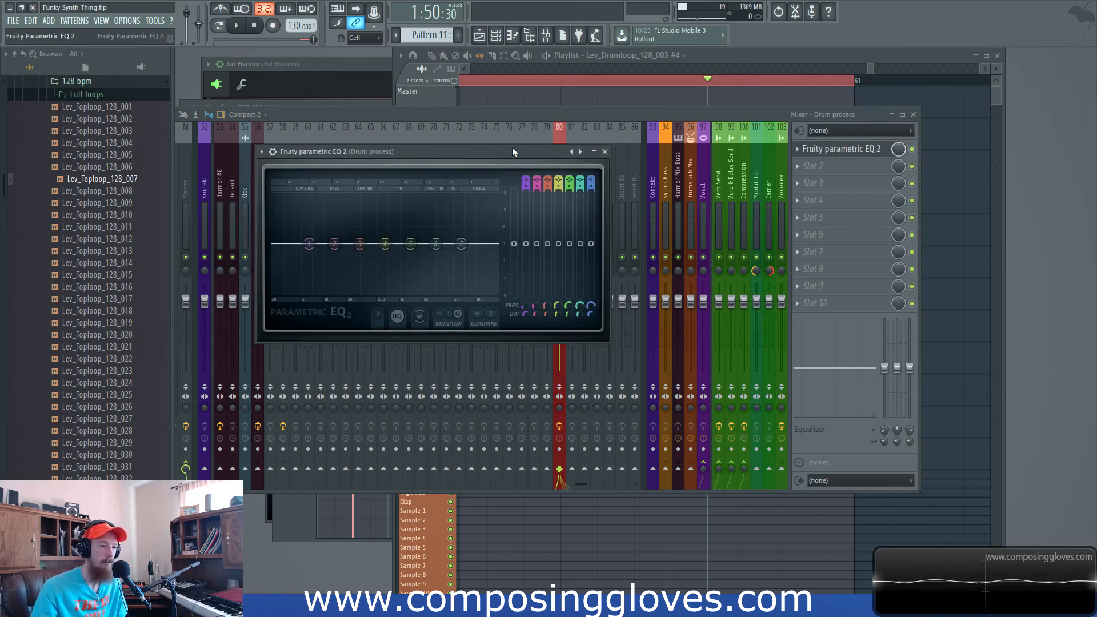
# Select the playlist range of the last three slices and turn EQ band 1 into an 18 dB low cut at about 13904 Hz
pyautogui.click(827, 56)
pyautogui.moveTo(711, 84); pyautogui.dragTo(855, 85)
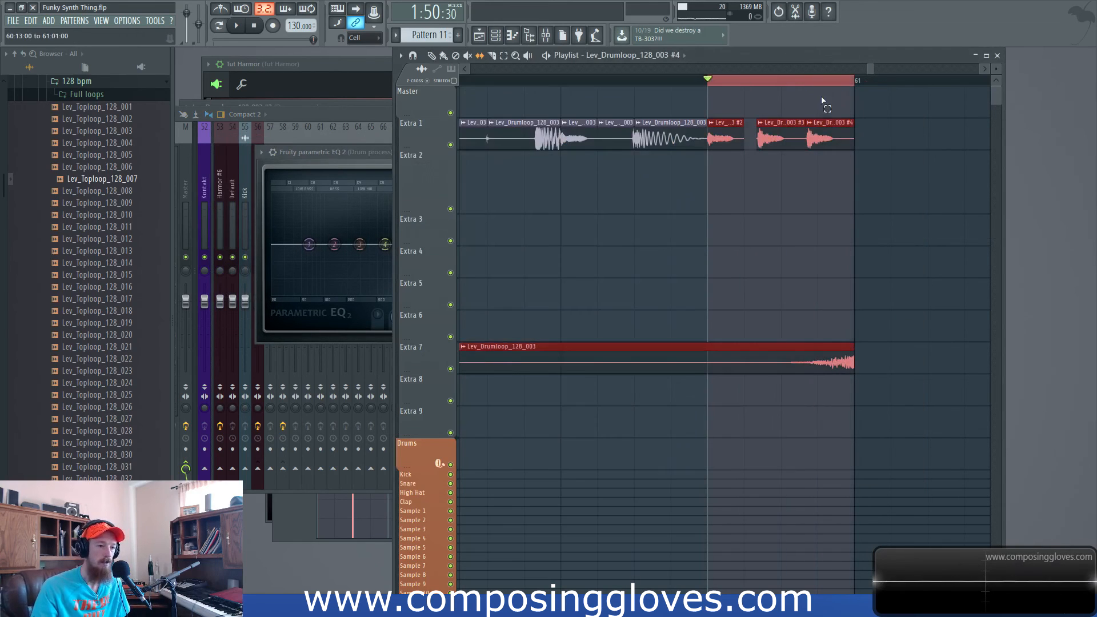
pyautogui.click(368, 155)
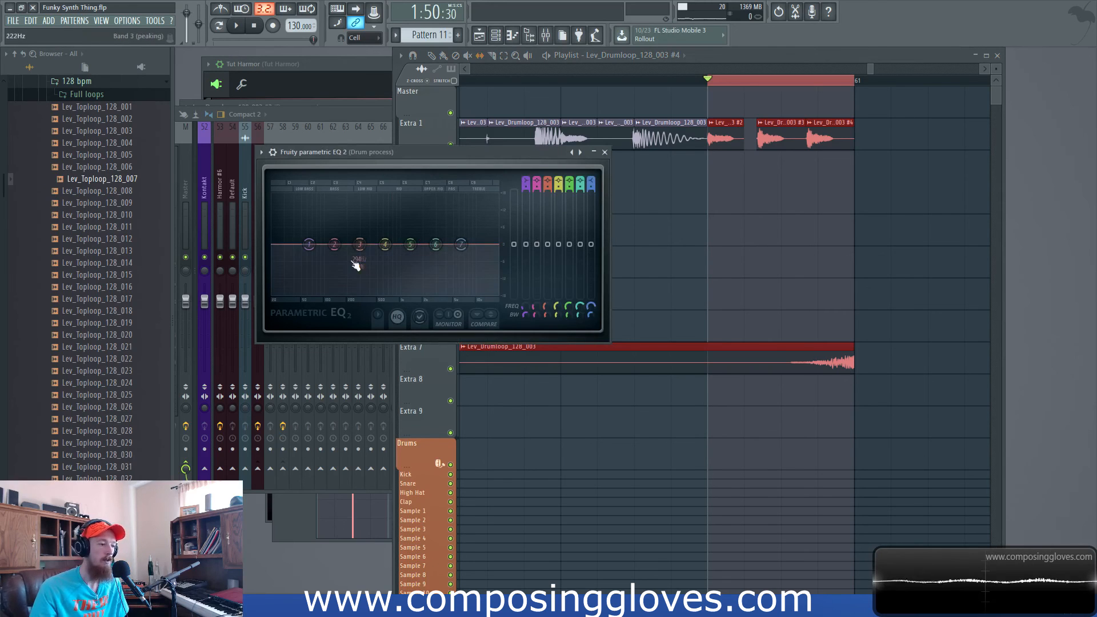
pyautogui.moveTo(309, 245); pyautogui.dragTo(323, 298)
pyautogui.scroll(3, 324, 298)
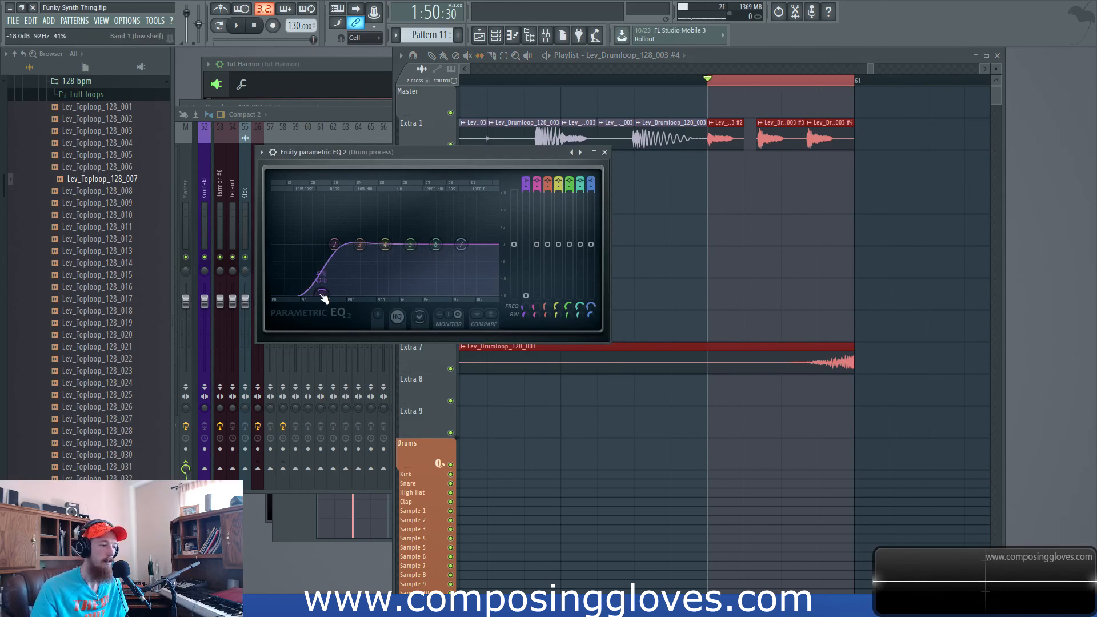
pyautogui.moveTo(322, 292); pyautogui.dragTo(491, 294)
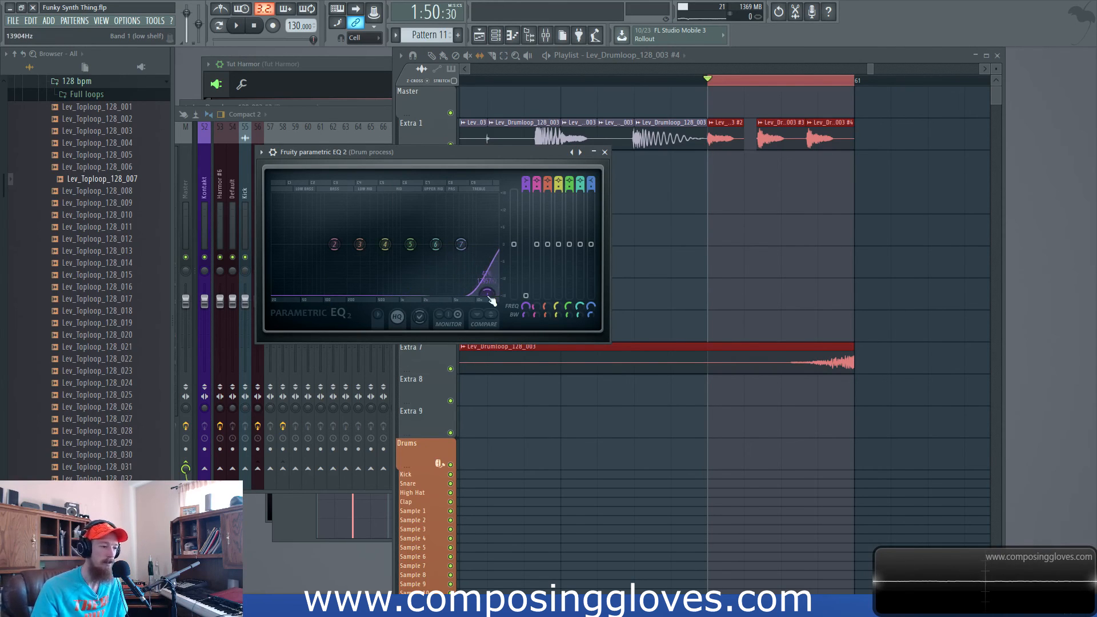
# Create an automation clip for the frequency of EQ band 1 over the last three slices, ramping down to 0% at its end
pyautogui.rightClick(528, 310)
pyautogui.click(571, 382)
pyautogui.rightClick(767, 102)
pyautogui.click(777, 117)
pyautogui.click(857, 95)
pyautogui.moveTo(857, 96); pyautogui.dragTo(863, 135)
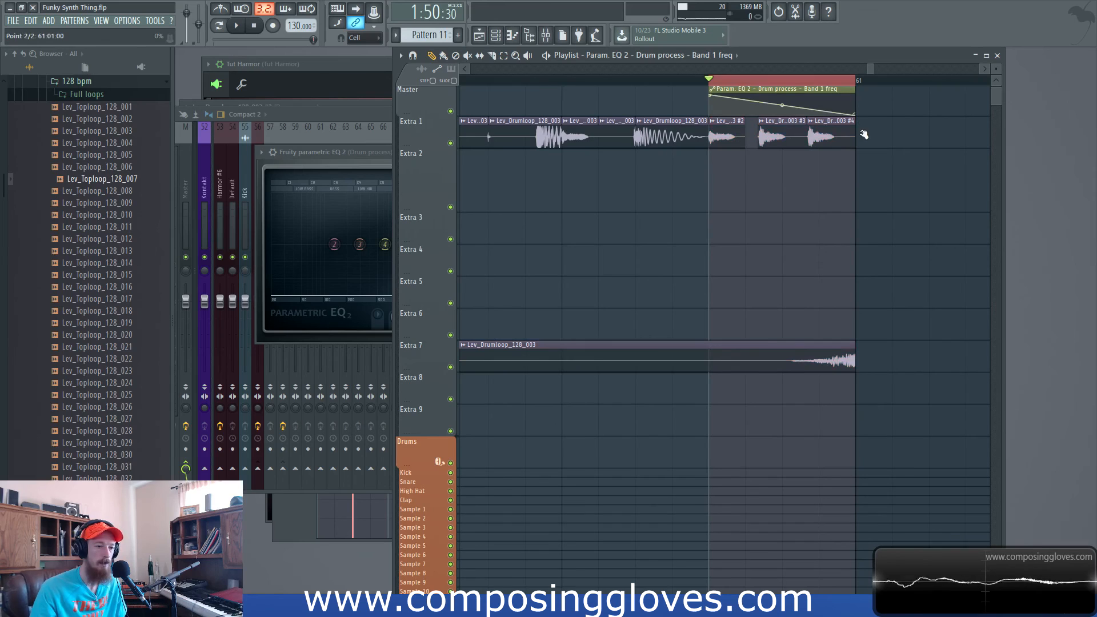
# Audition the EQ sweep on the last three slices and widen band 1 for a gentler cutoff slope
pyautogui.scroll(-2, 761, 176)
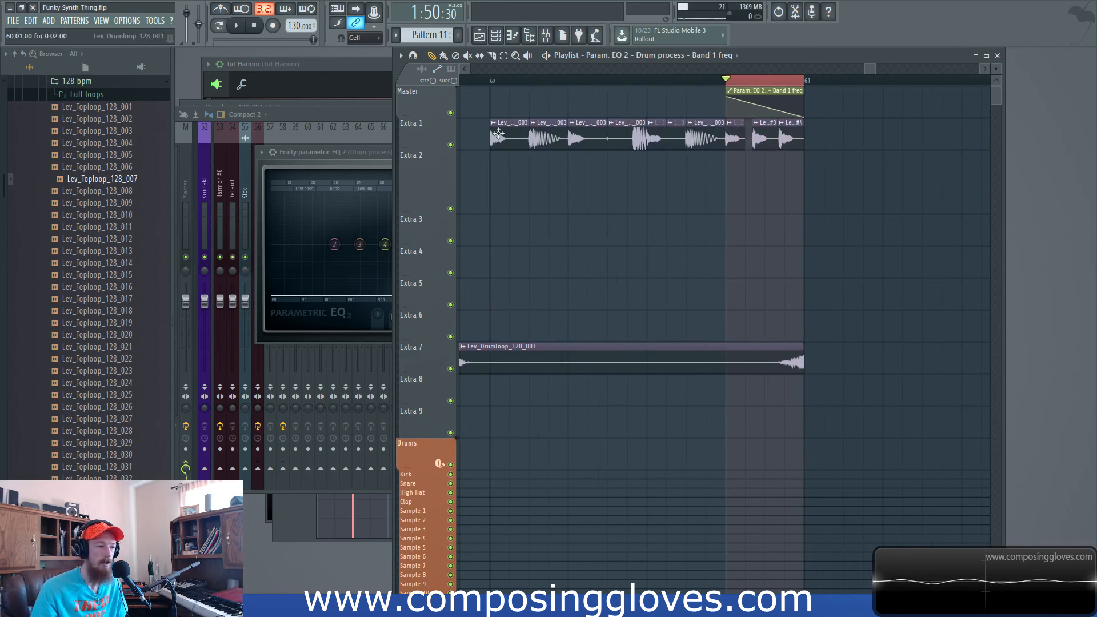
pyautogui.click(367, 167)
pyautogui.press('space')
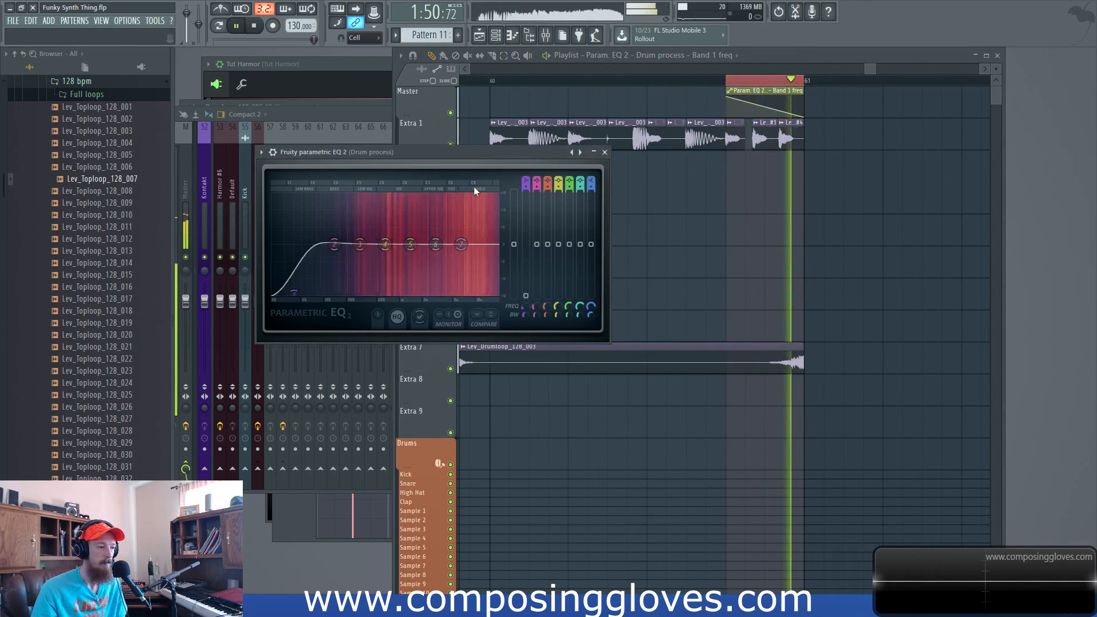
pyautogui.press('space')
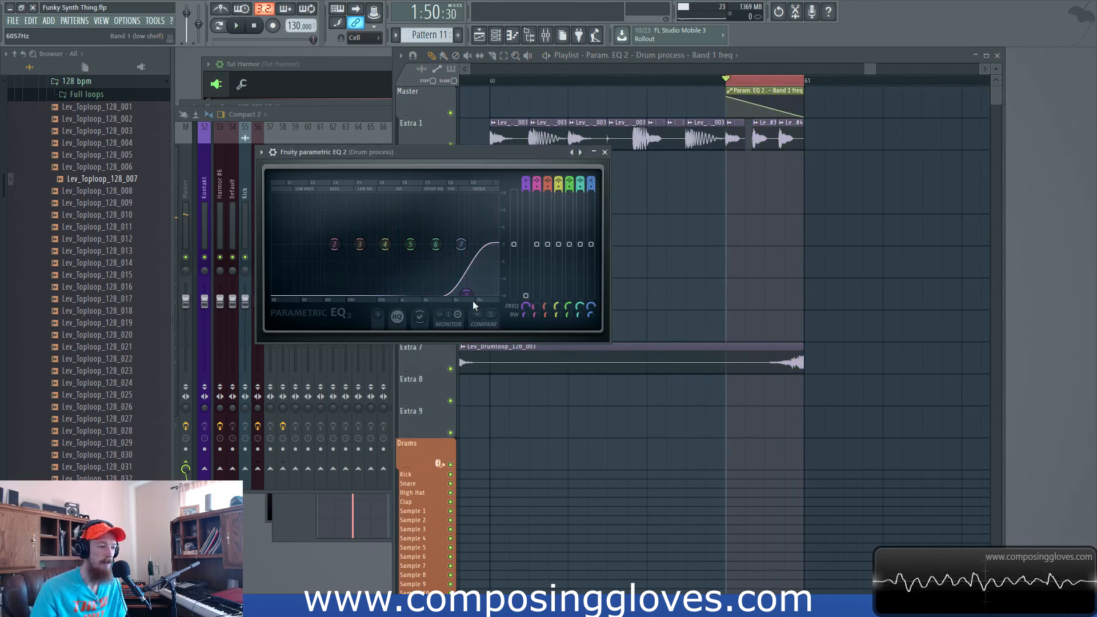
pyautogui.scroll(-3, 468, 296)
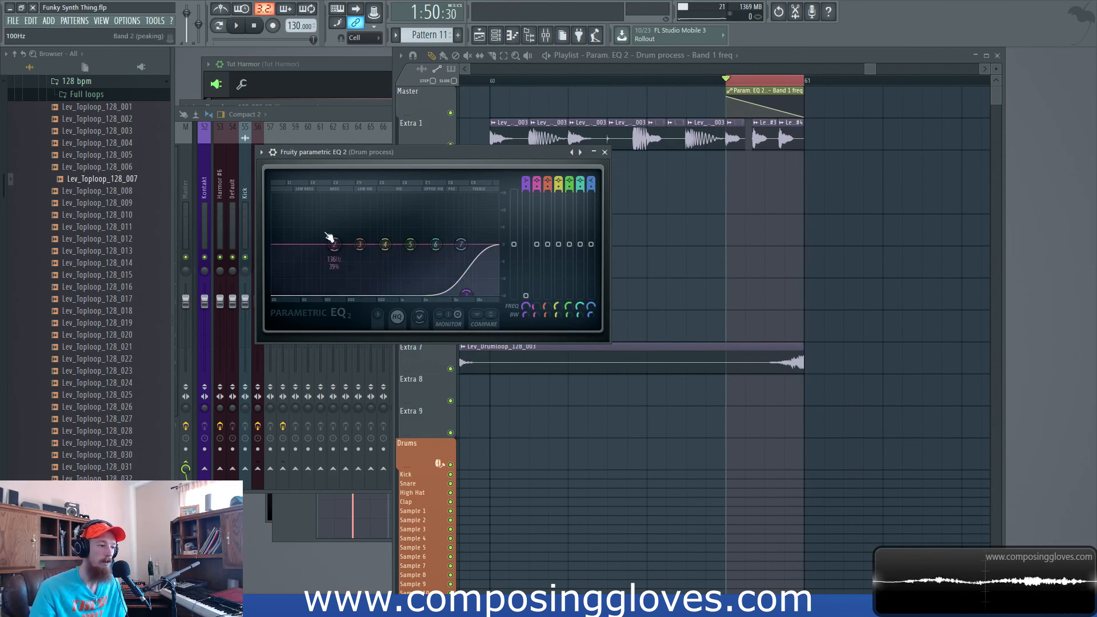
# Set the playlist time selection to the whole of bar 60 and play back the complete fill
pyautogui.moveTo(869, 71); pyautogui.dragTo(797, 90)
pyautogui.scroll(5, 588, 219)
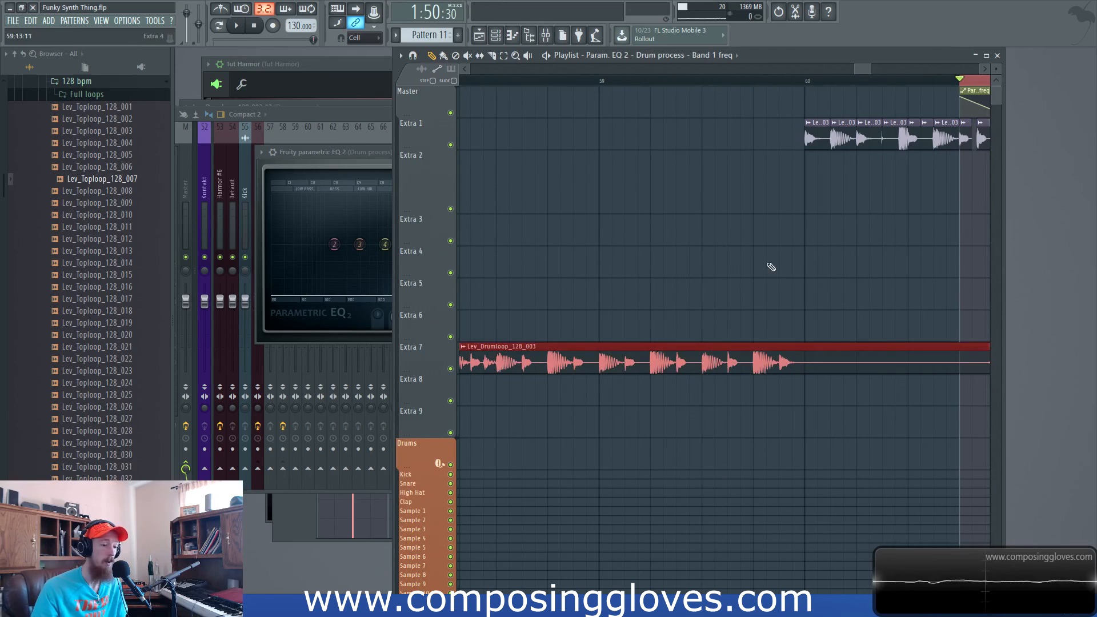
pyautogui.moveTo(815, 87); pyautogui.dragTo(940, 96)
pyautogui.press('space')
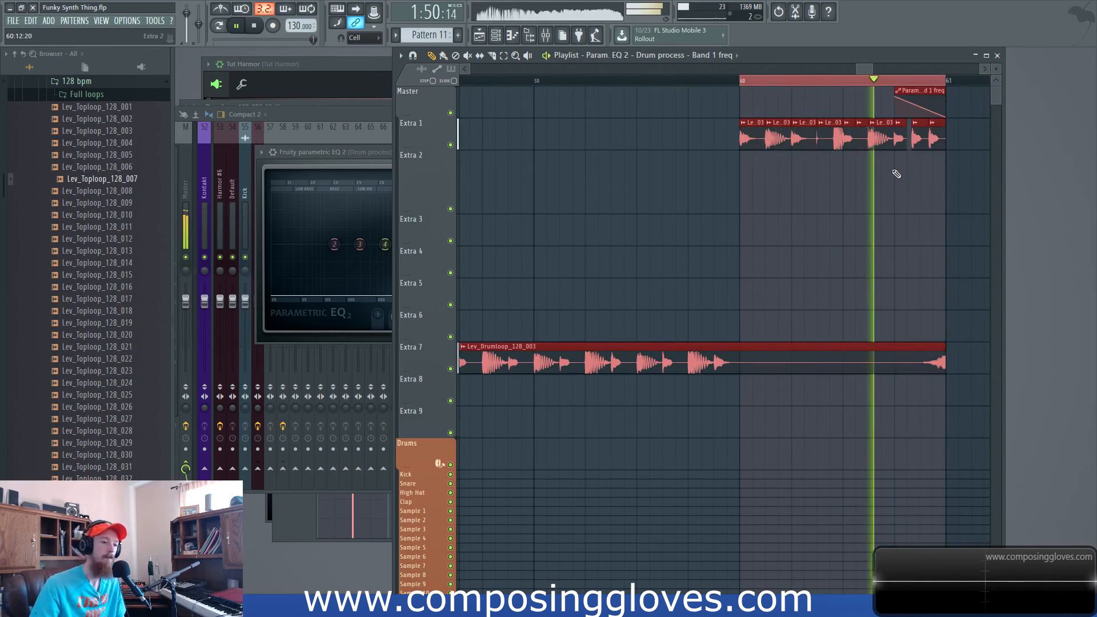
pyautogui.press('space')
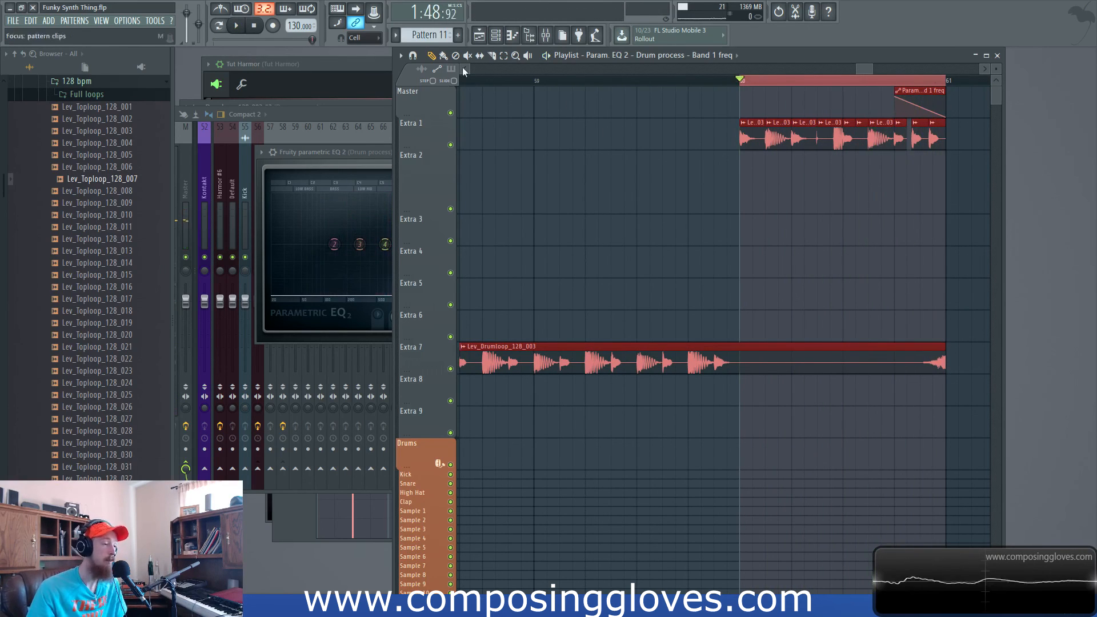
# Deselect all clips in the playlist, keeping the time selection over bar 60
pyautogui.click(545, 35)
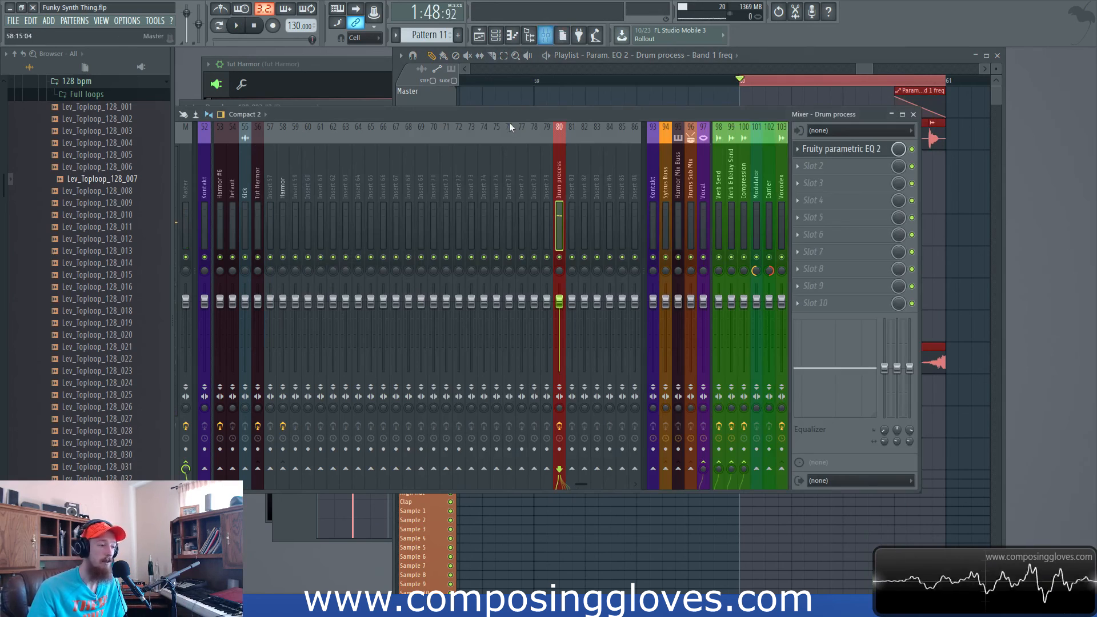
pyautogui.click(860, 72)
pyautogui.scroll(-3, 679, 167)
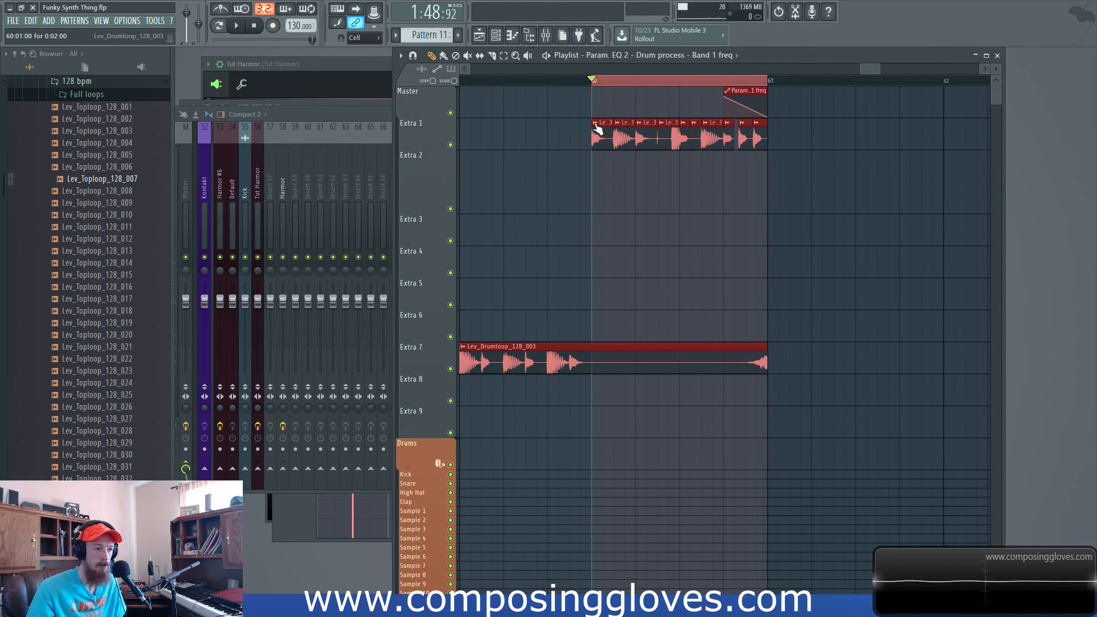
pyautogui.hotkey('ctrl', 'd')
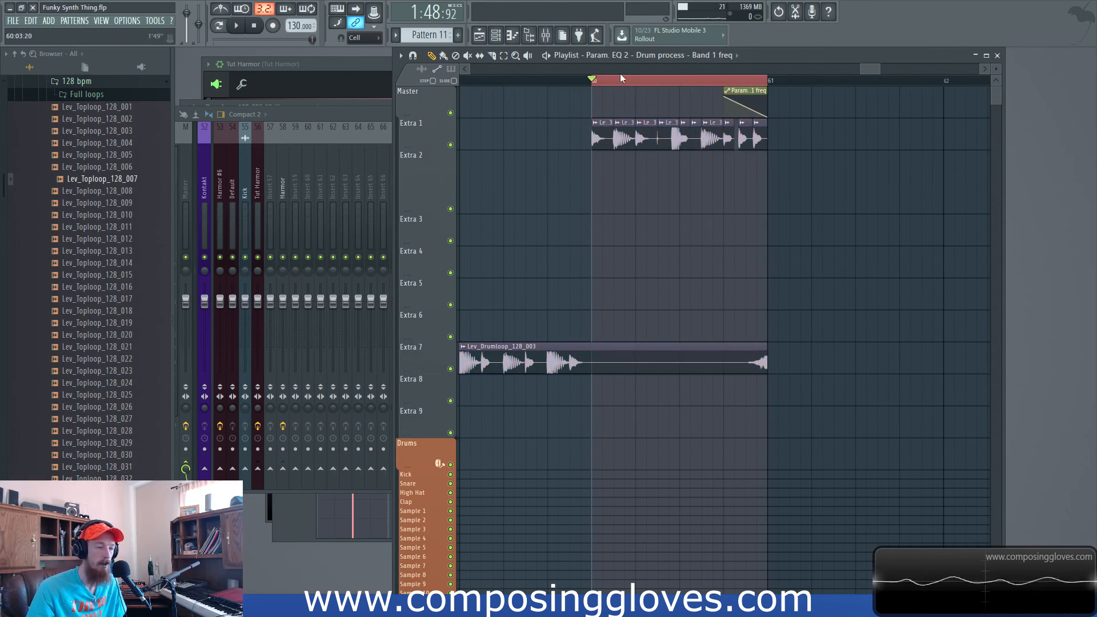
# Load Edison into the second effect slot of the Master track and arm it to record on play
pyautogui.click(546, 35)
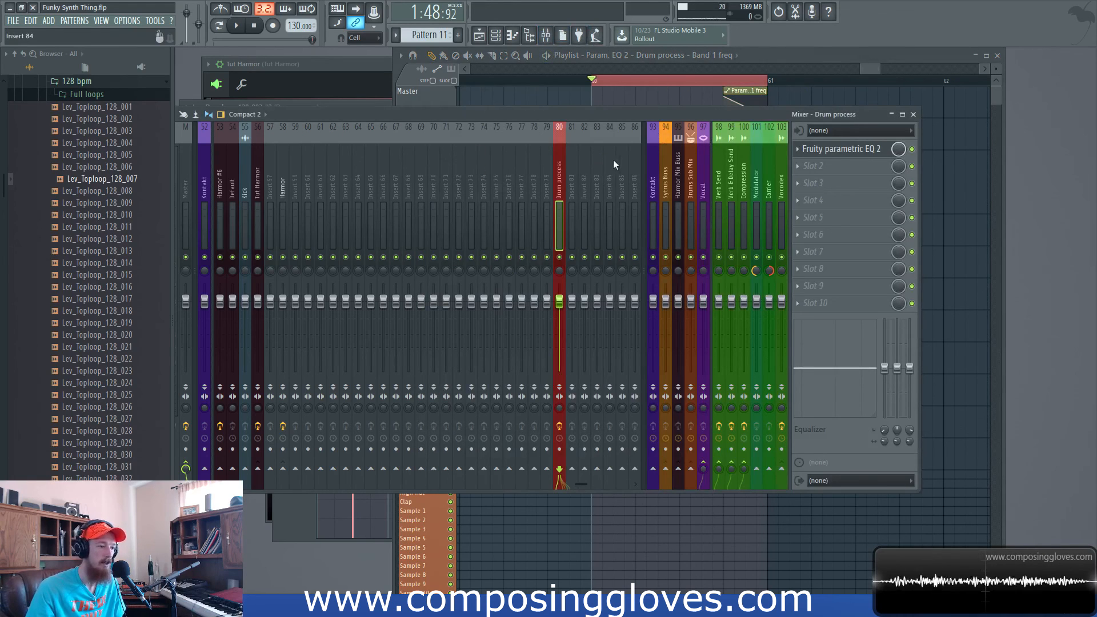
pyautogui.click(186, 184)
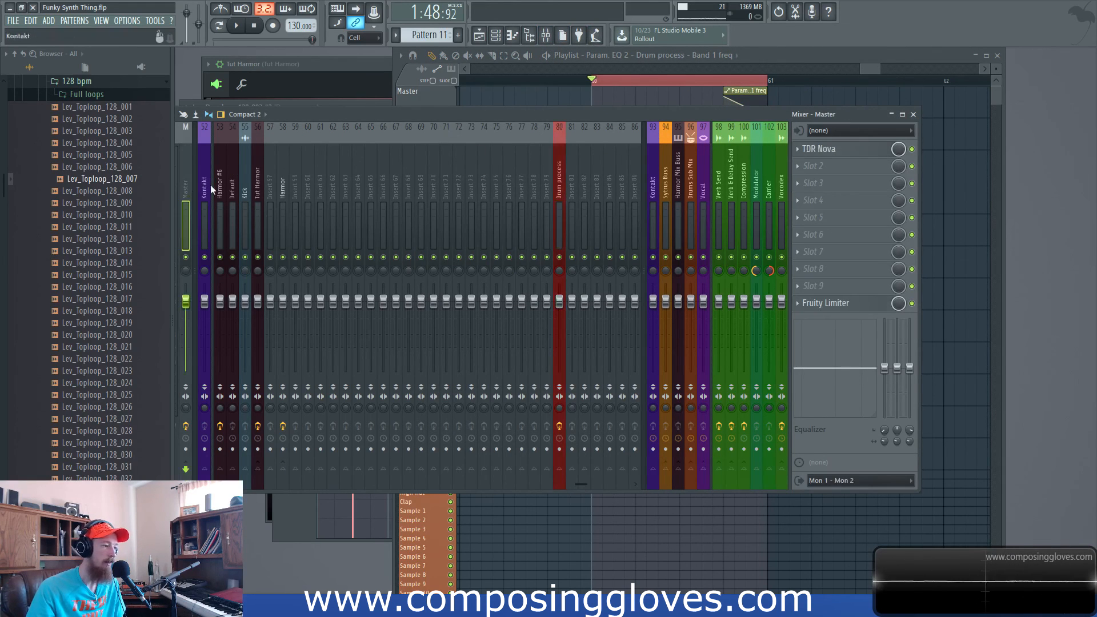
pyautogui.click(808, 150)
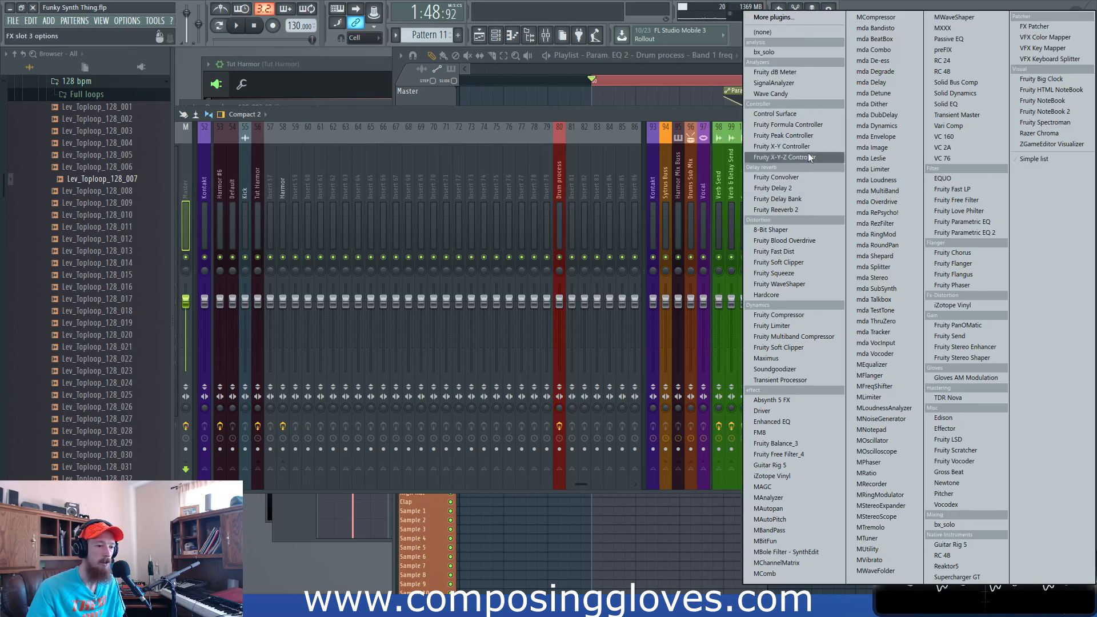
pyautogui.click(644, 116)
pyautogui.hotkey('ctrl', 'e')
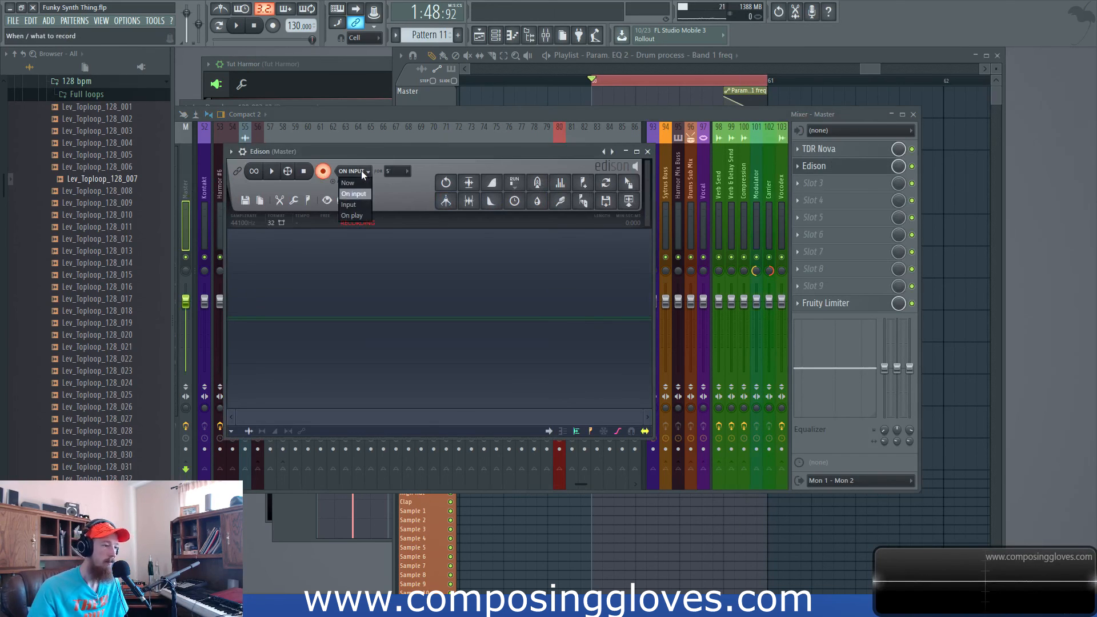
pyautogui.click(356, 215)
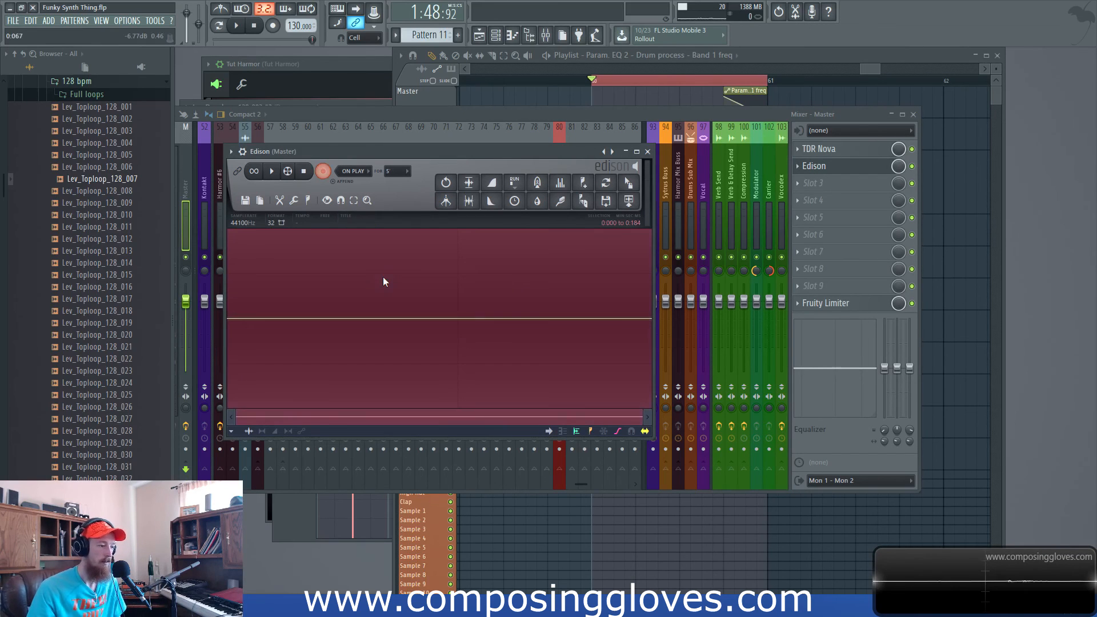
pyautogui.click(324, 171)
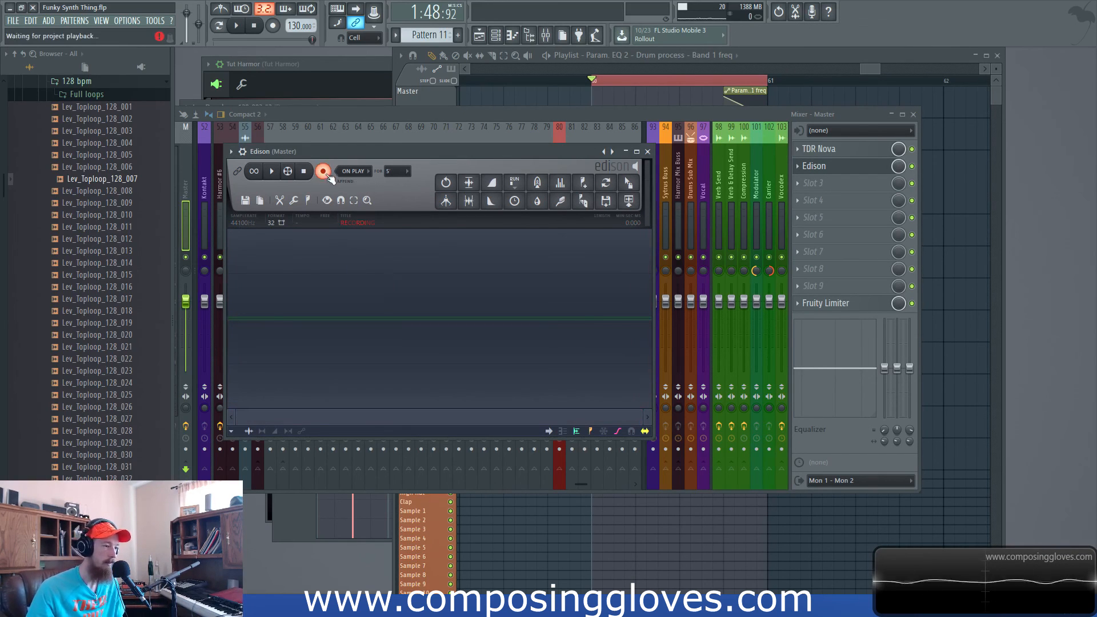
# Shorten the Extra 7 drum loop to end before the last three slices, and record playback of the fill into Edison
pyautogui.click(872, 70)
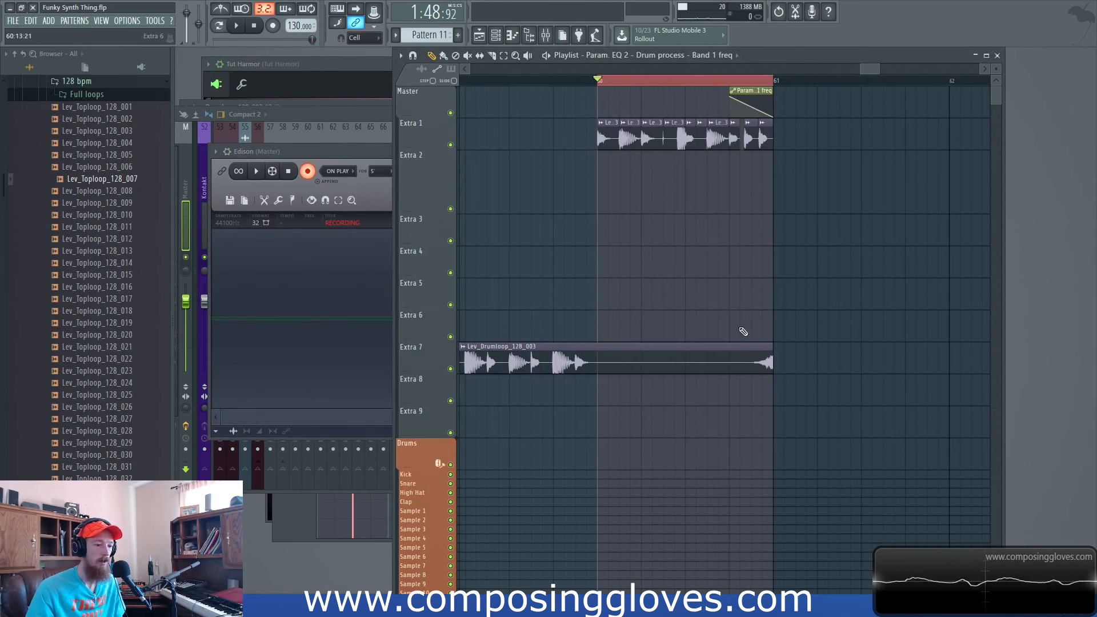
pyautogui.moveTo(772, 359); pyautogui.dragTo(729, 359)
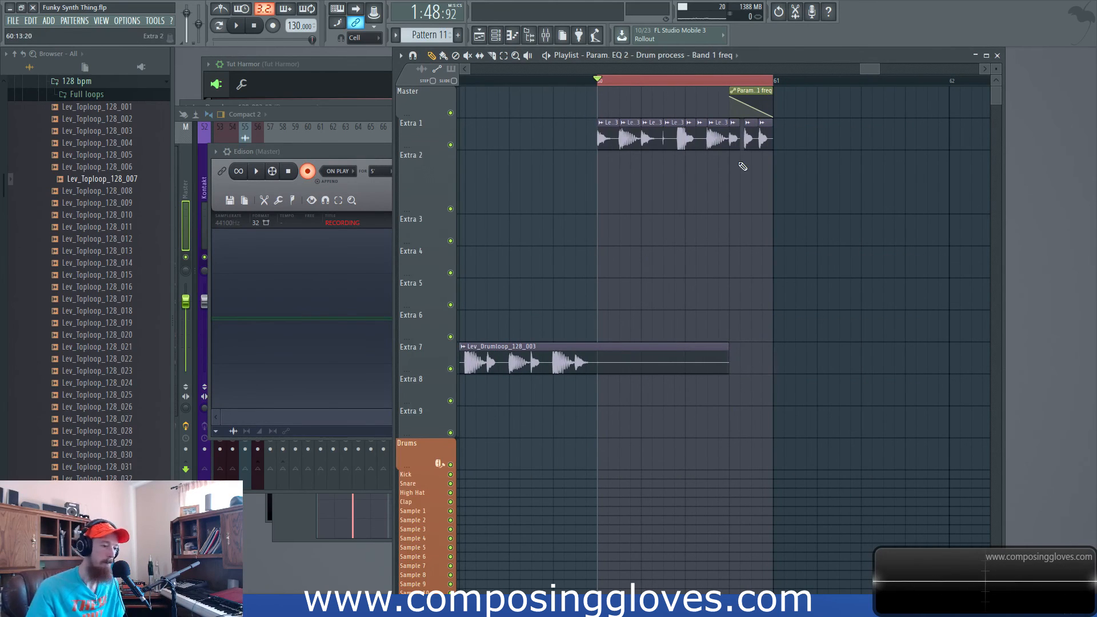
pyautogui.press('space')
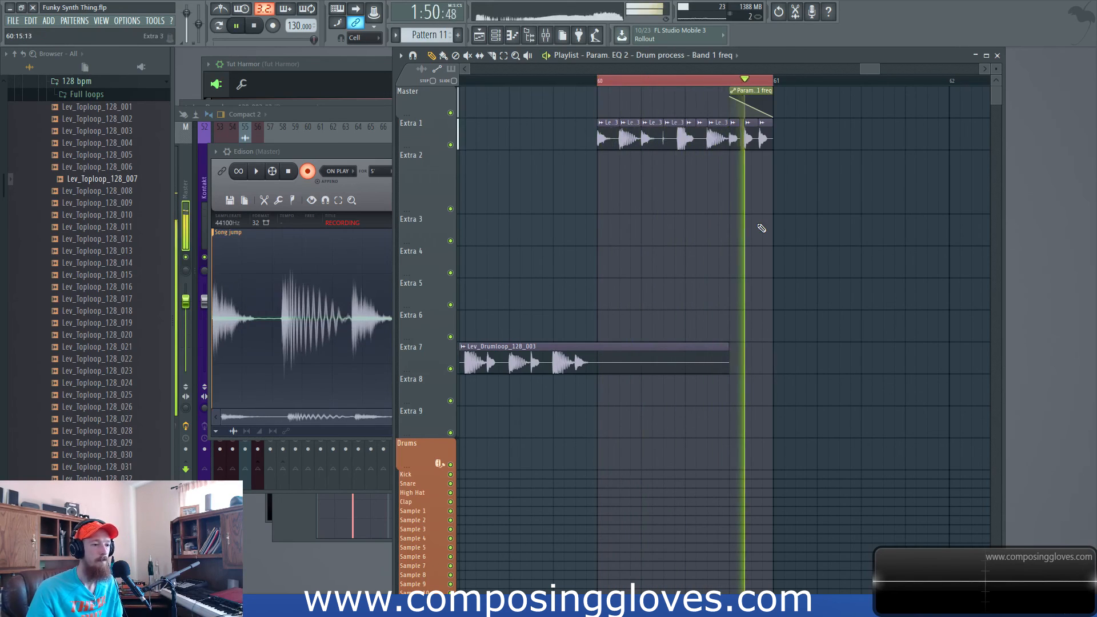
pyautogui.press('space')
pyautogui.click(252, 151)
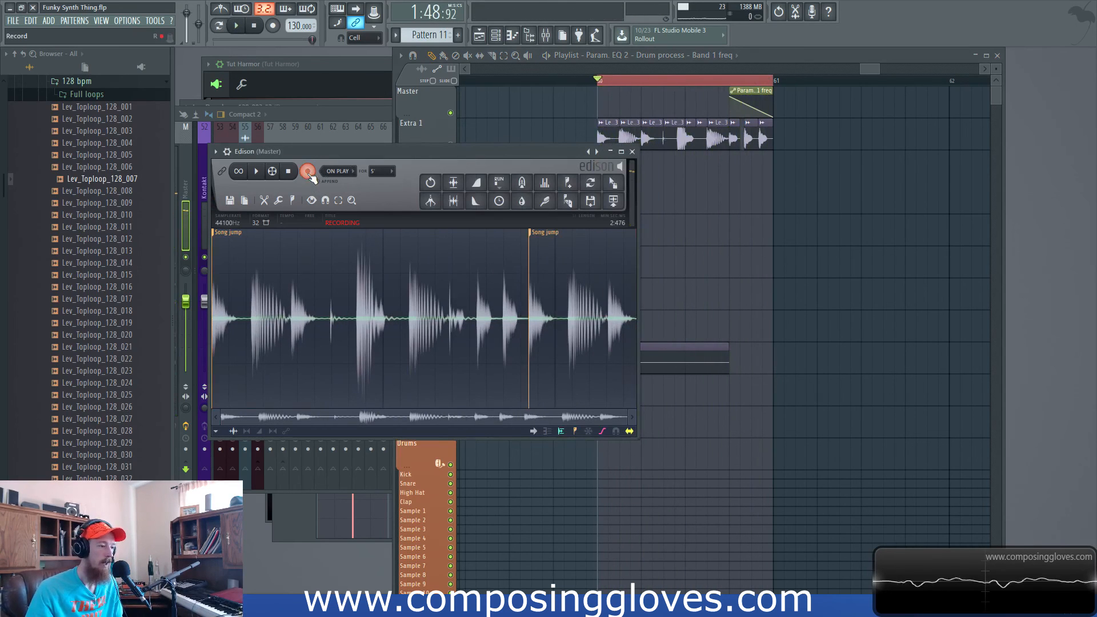
# Trim the Edison recording to one pass of the fill and place it on Extra 2 at the start of bar 60
pyautogui.click(217, 234)
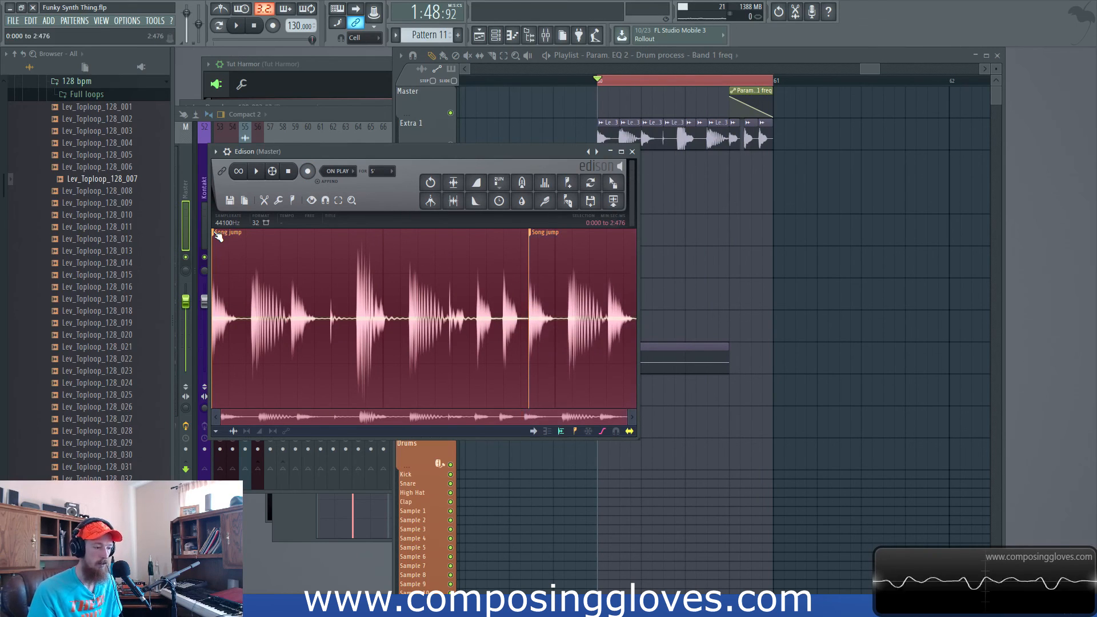
pyautogui.doubleClick(218, 234)
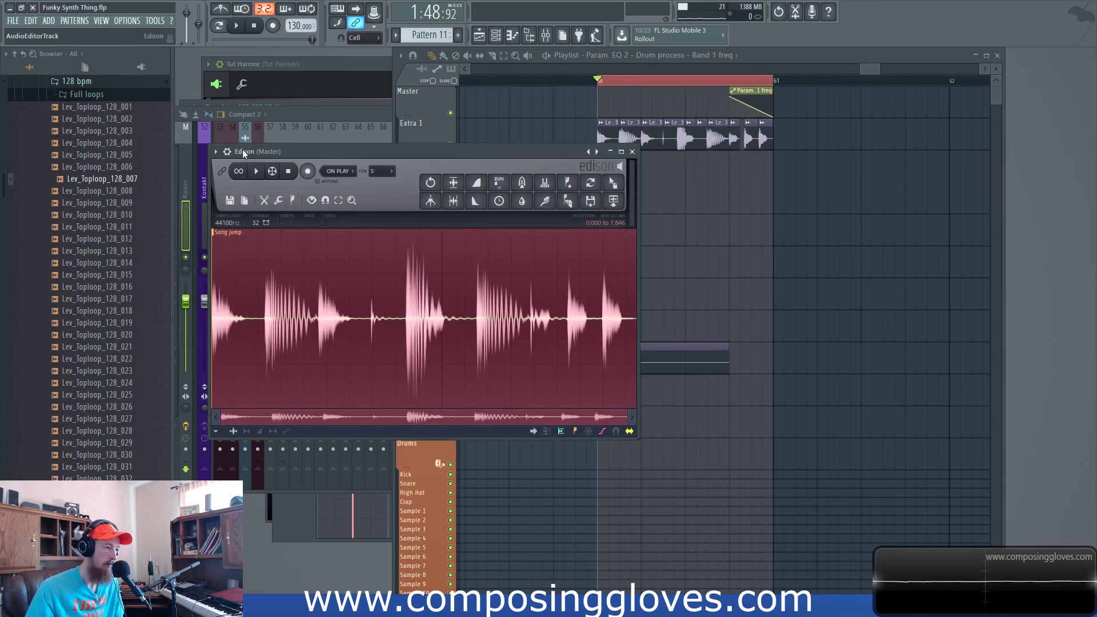
pyautogui.click(256, 171)
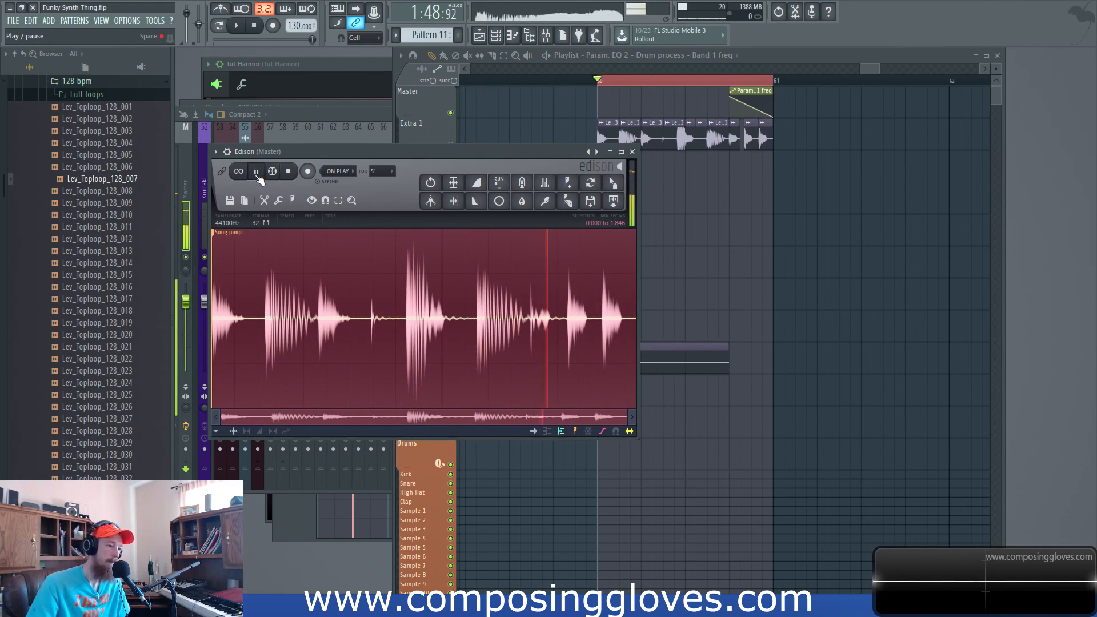
pyautogui.moveTo(612, 183)
pyautogui.mouseDown()
pyautogui.moveTo(725, 205)
pyautogui.moveTo(602, 189)
pyautogui.mouseUp()
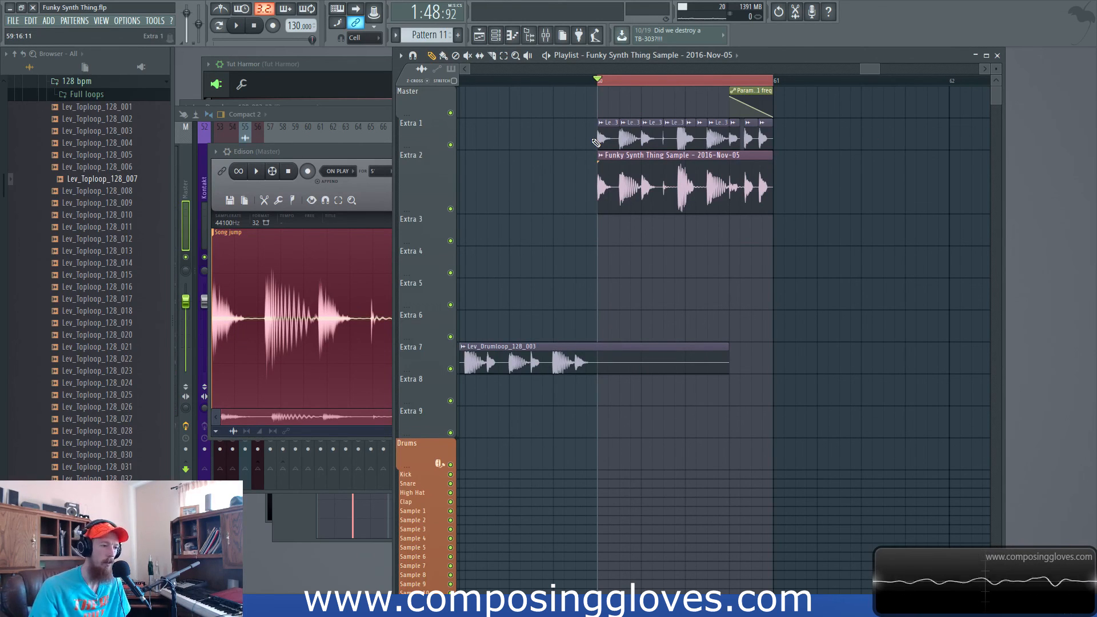
# Mute all the original slices on Extra 1 and play back the resampled fill clip on Extra 2
pyautogui.moveTo(592, 133); pyautogui.dragTo(789, 147)
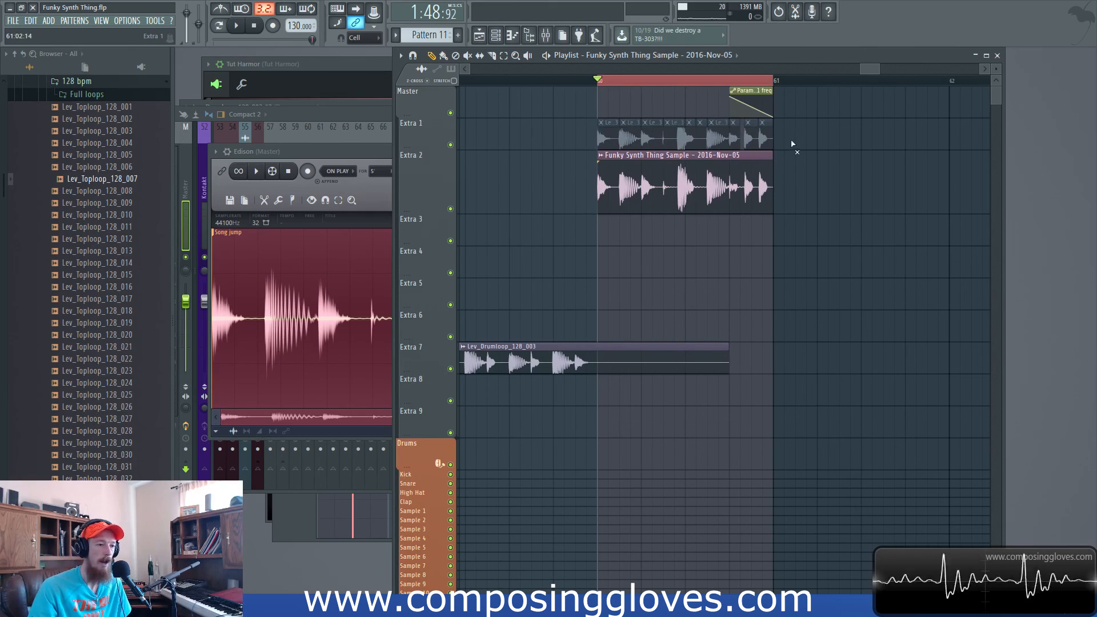
pyautogui.press('space')
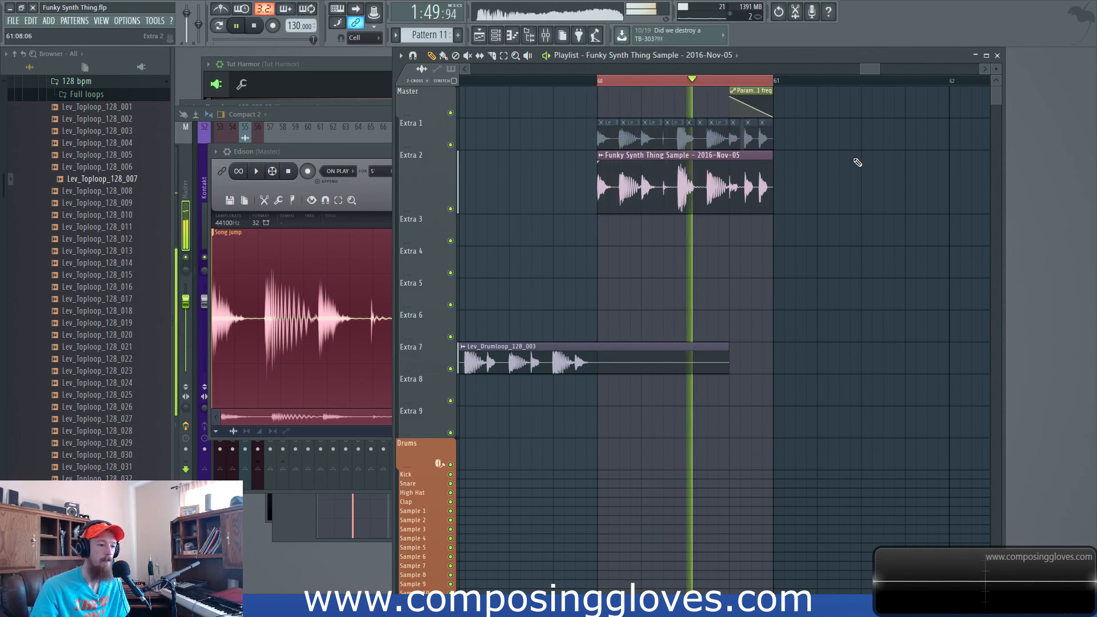
pyautogui.press('space')
pyautogui.scroll(3, 734, 232)
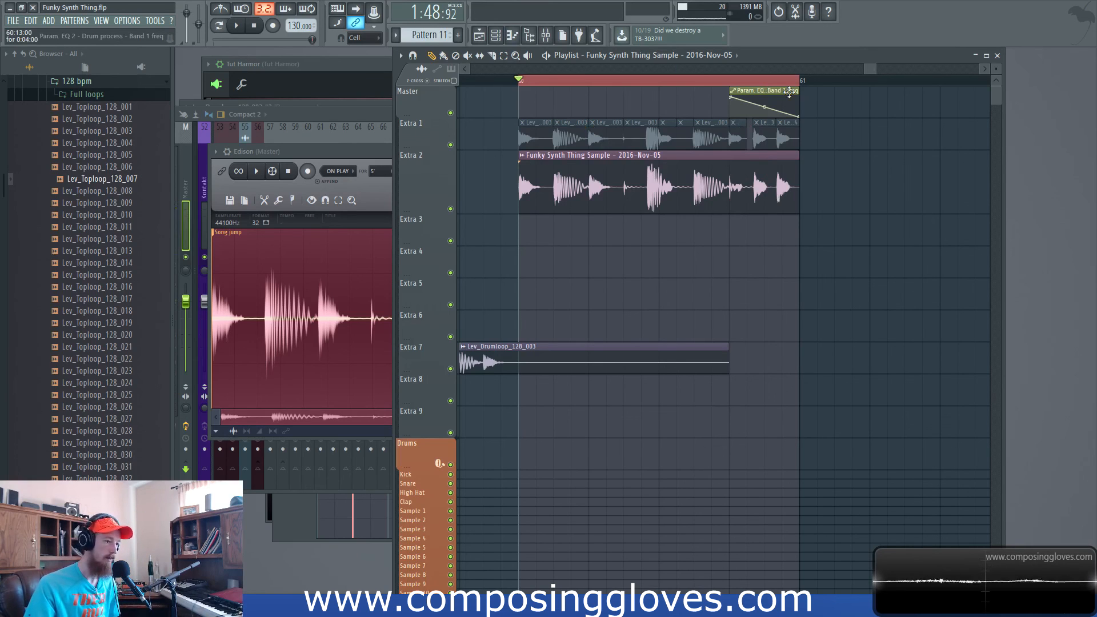
# Route the resampled fill clip to mixer insert 57 and rename that insert Drum Fill
pyautogui.doubleClick(605, 196)
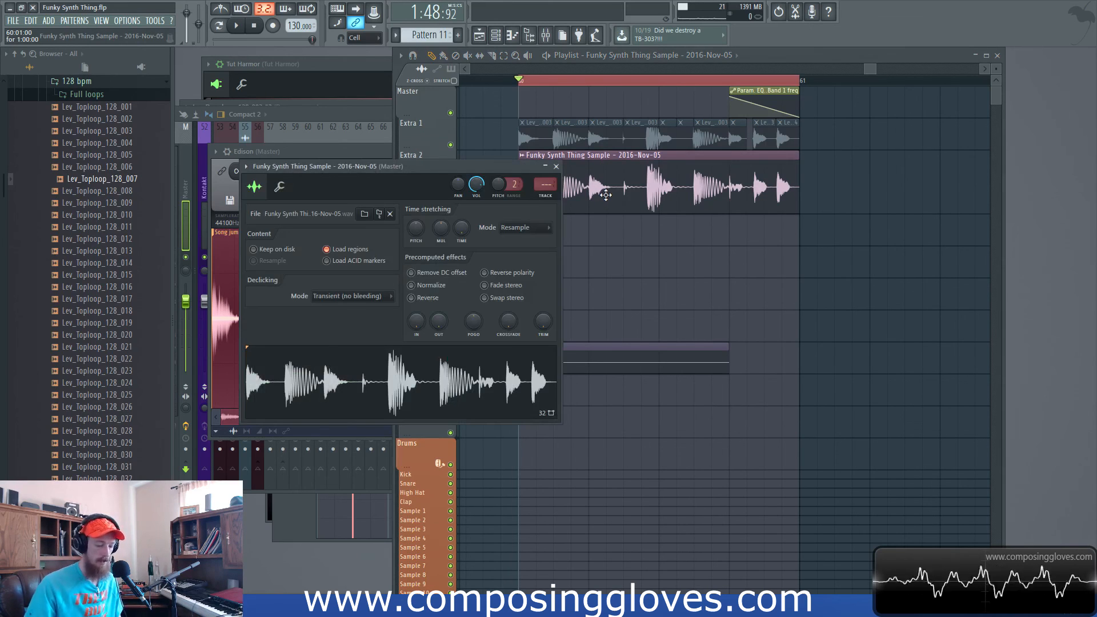
pyautogui.press('F9')
pyautogui.press('F2')
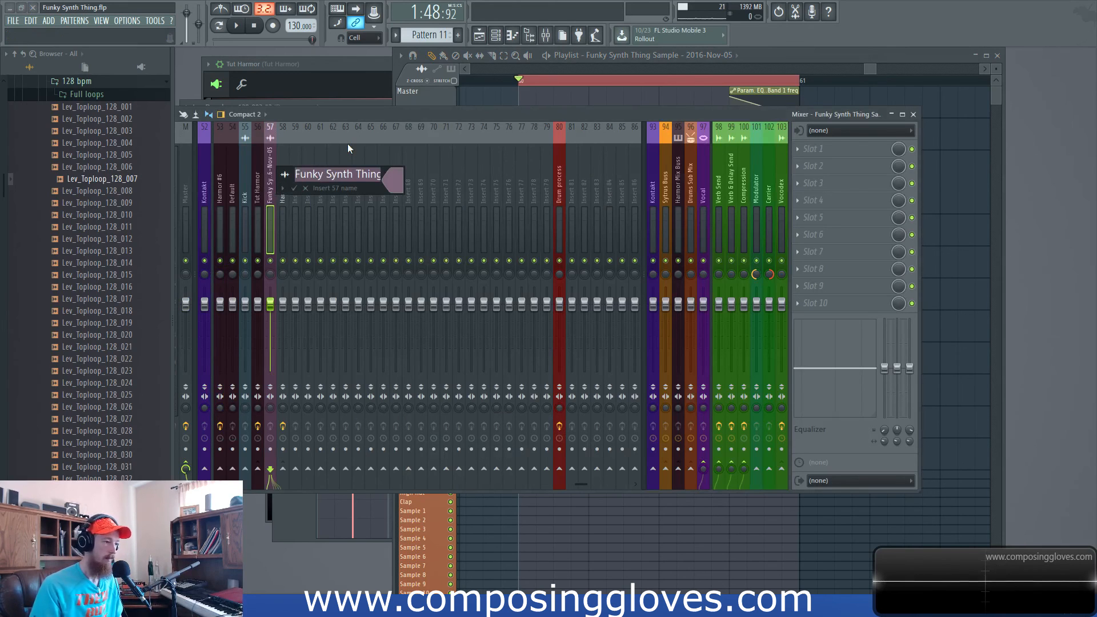
pyautogui.write('Dru')
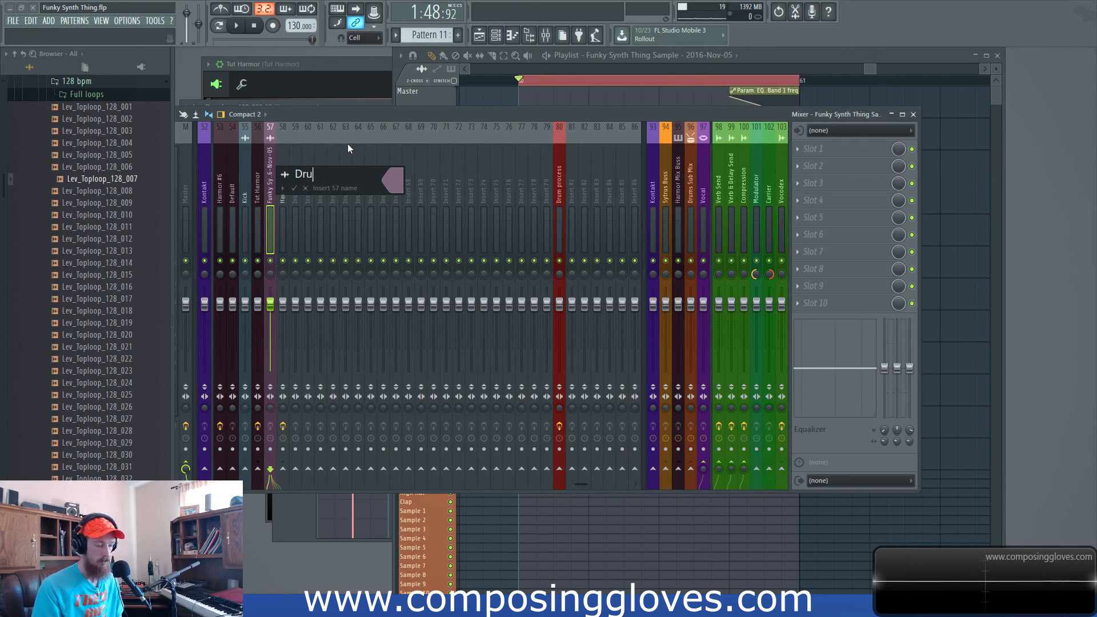
pyautogui.write('m Fill')
pyautogui.press('Return')
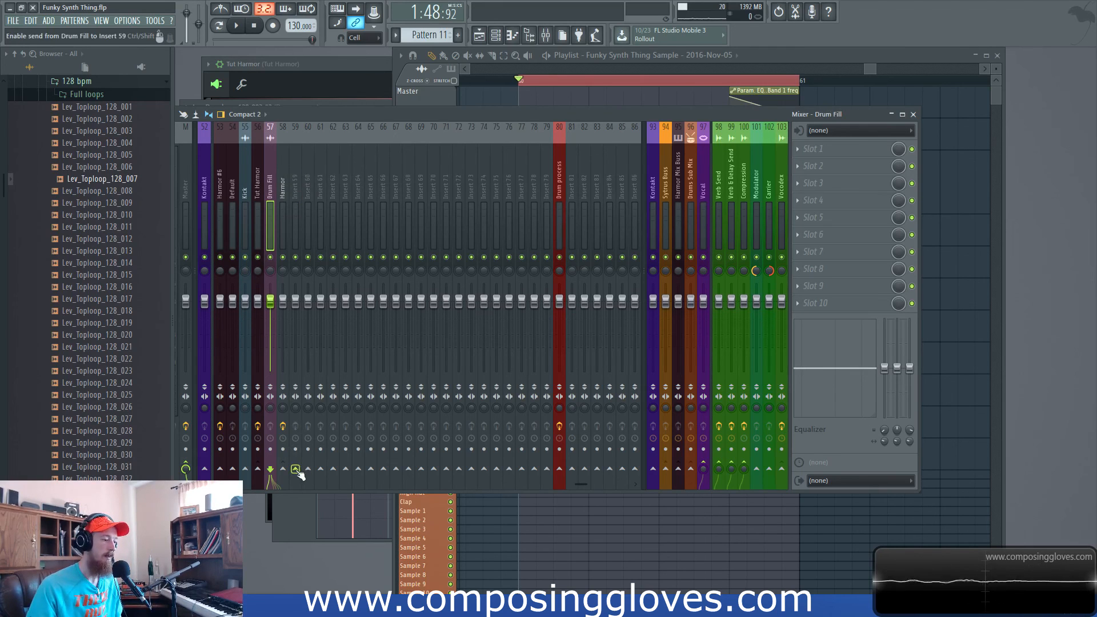
# Rename mixer insert 59 as Drum Fill Parallel and enable a send to it from the Drum Fill track
pyautogui.click(293, 190)
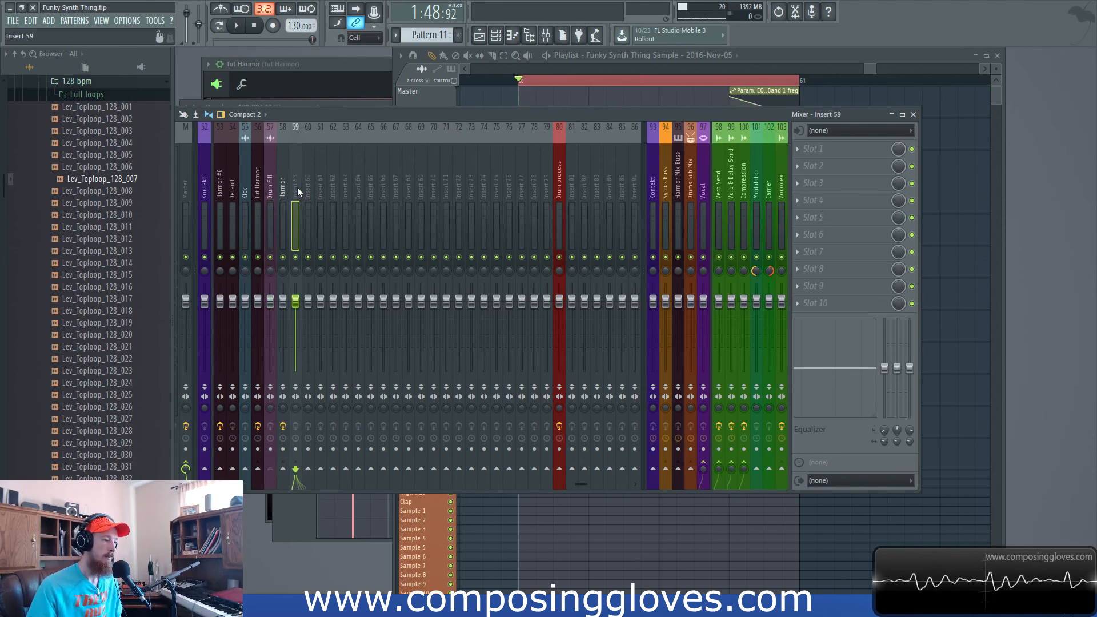
pyautogui.doubleClick(297, 187)
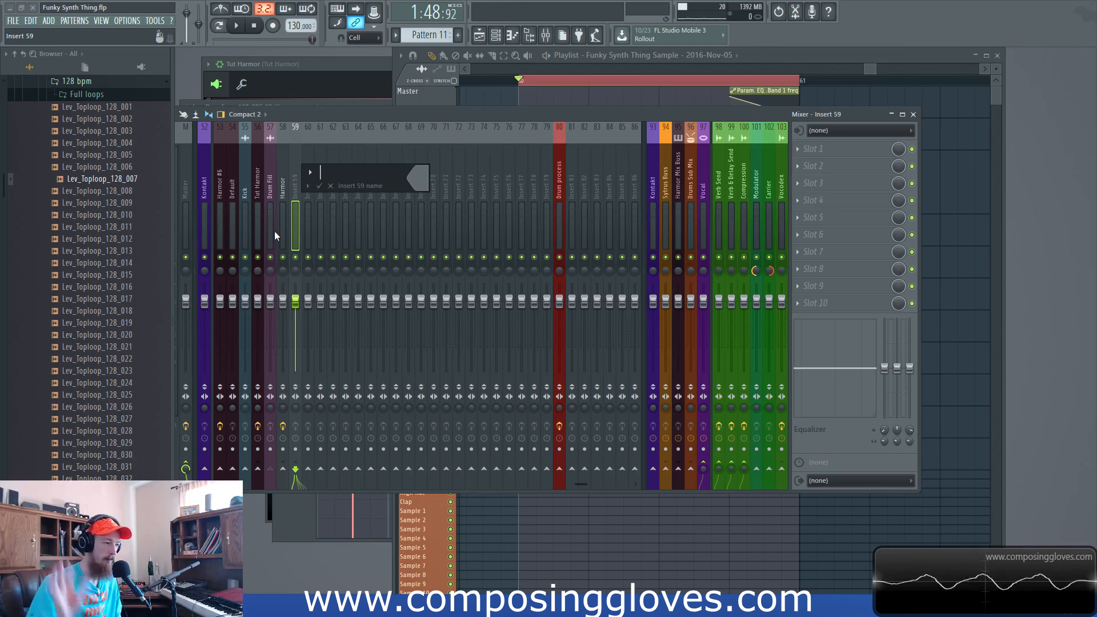
pyautogui.write('Drum')
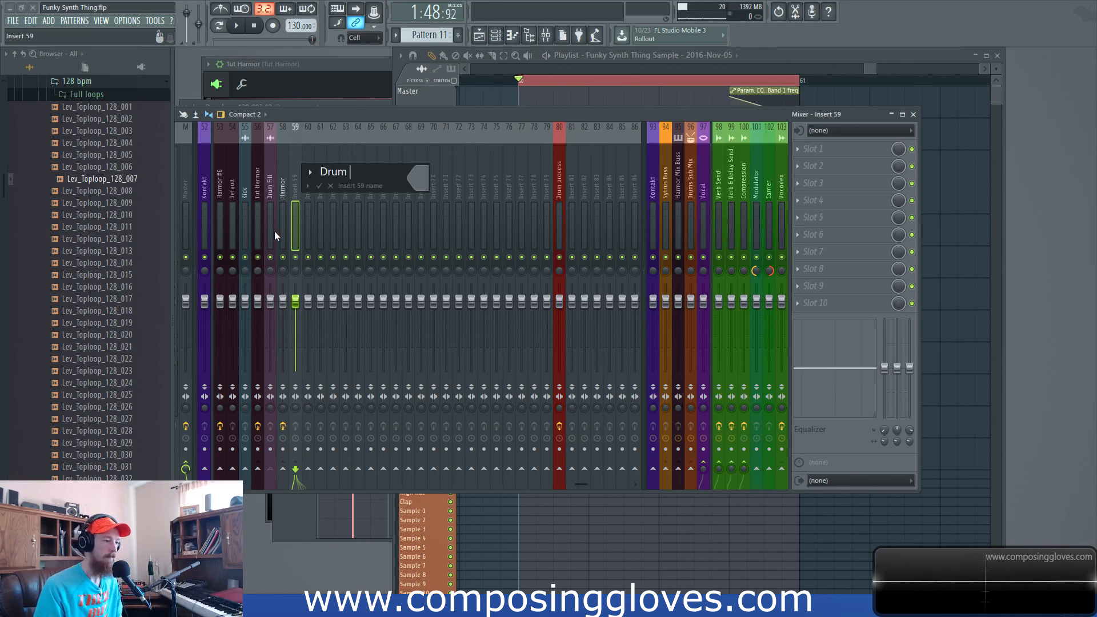
pyautogui.write(' Fill Parallel')
pyautogui.press('Return')
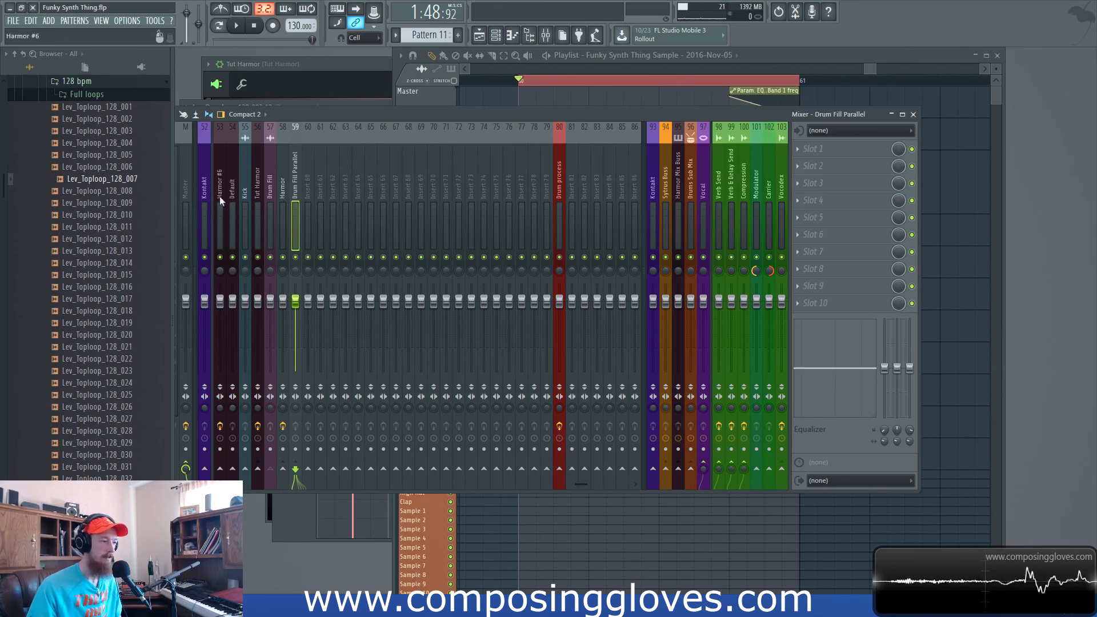
# Load Fruity Parametric EQ 2 into the first effect slot of the Drum Fill track
pyautogui.click(281, 190)
pyautogui.click(271, 195)
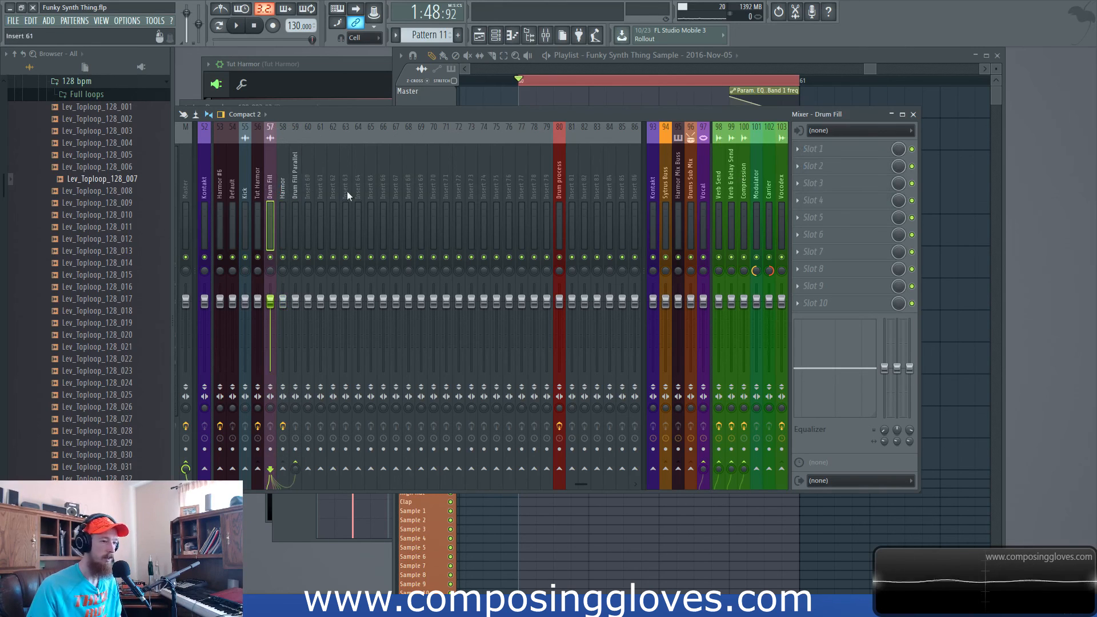
pyautogui.click(851, 150)
pyautogui.click(998, 233)
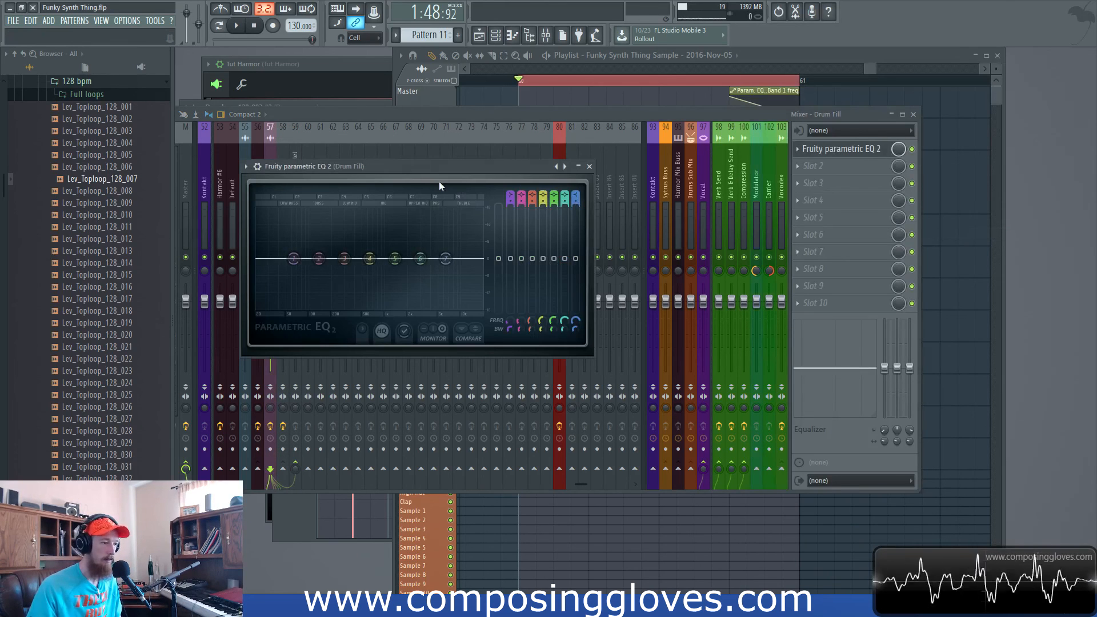
pyautogui.moveTo(503, 170); pyautogui.dragTo(564, 163)
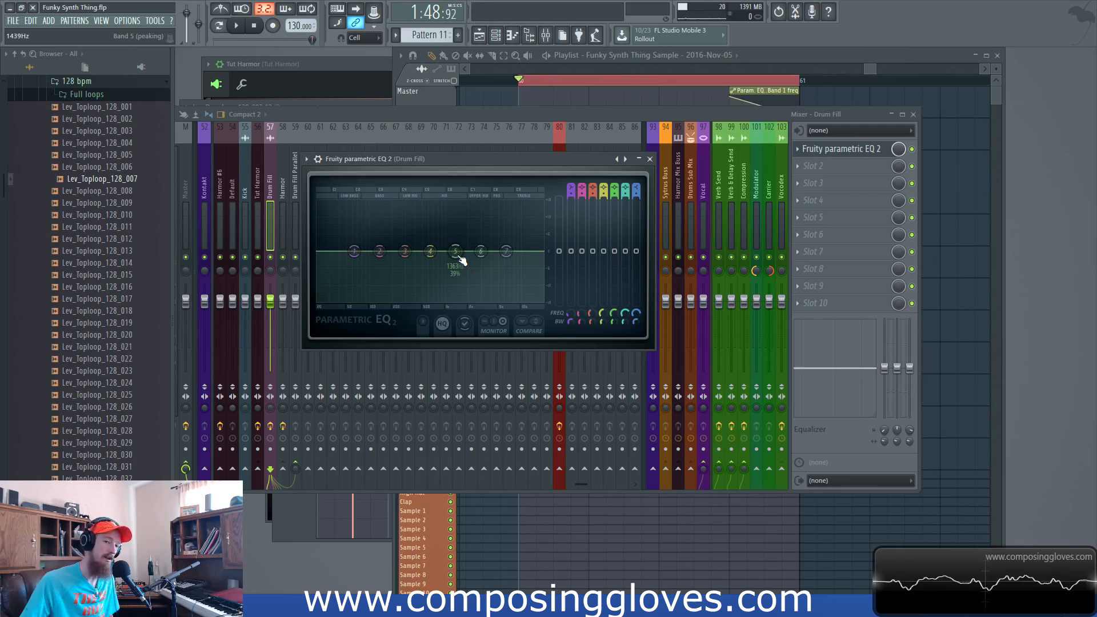
# Boost EQ band 3 by about 3.6 dB at 66 Hz and band 4 near 389 Hz, auditioning the fill
pyautogui.press('space')
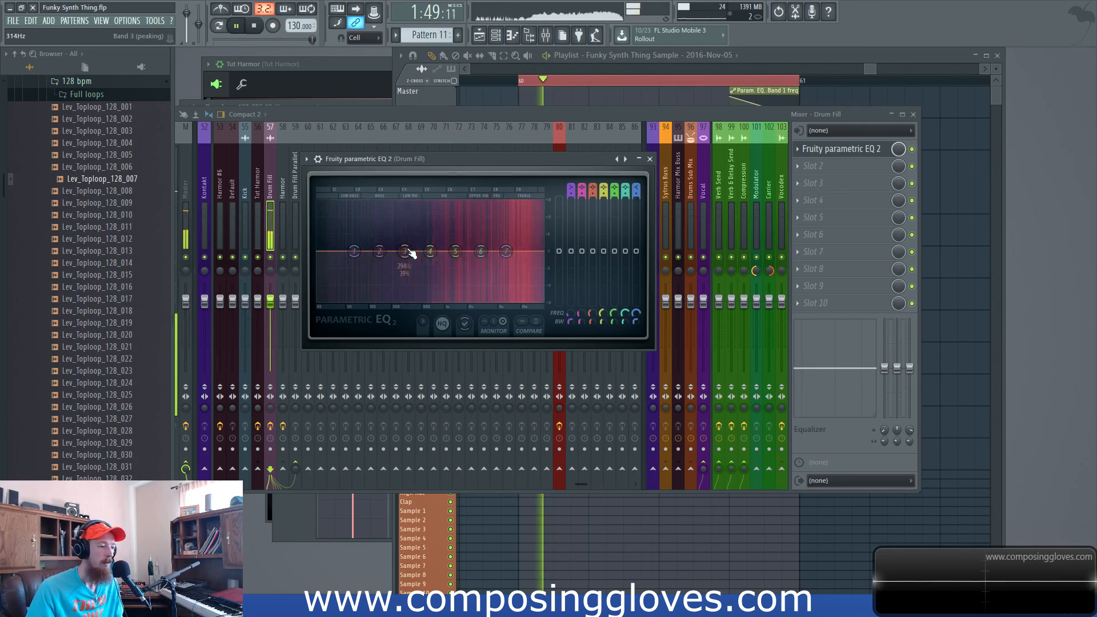
pyautogui.press('space')
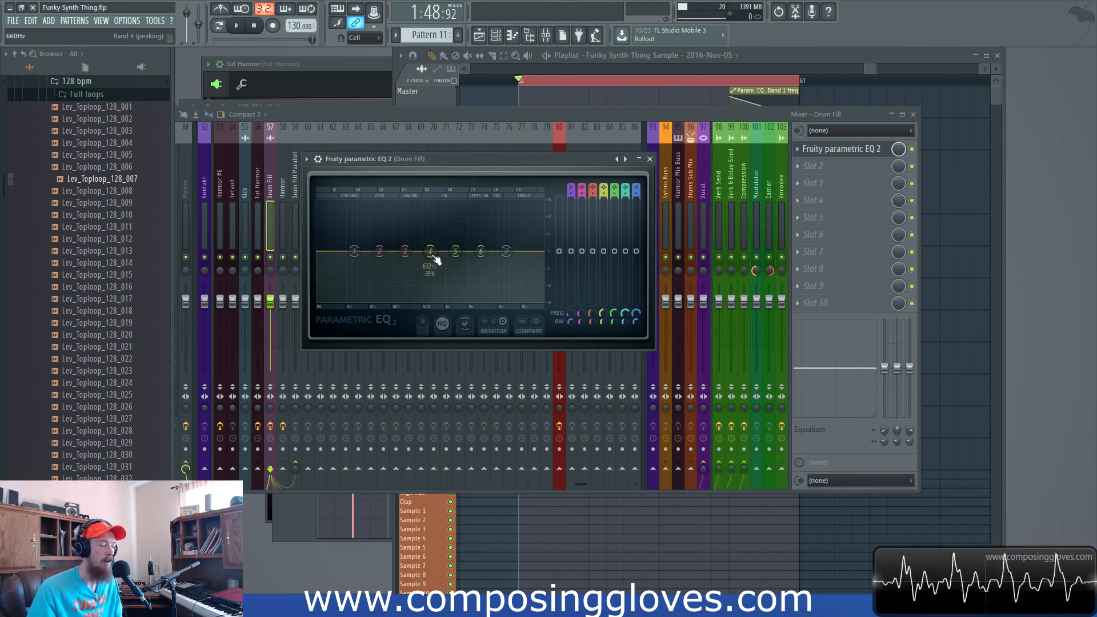
pyautogui.moveTo(434, 257); pyautogui.dragTo(355, 240)
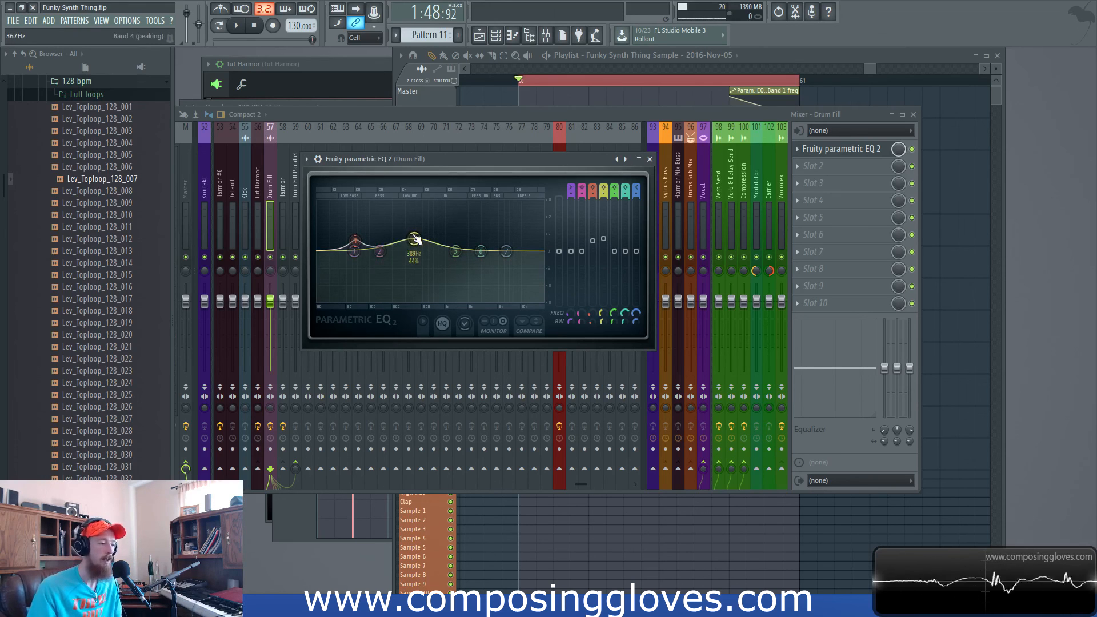
pyautogui.press('space')
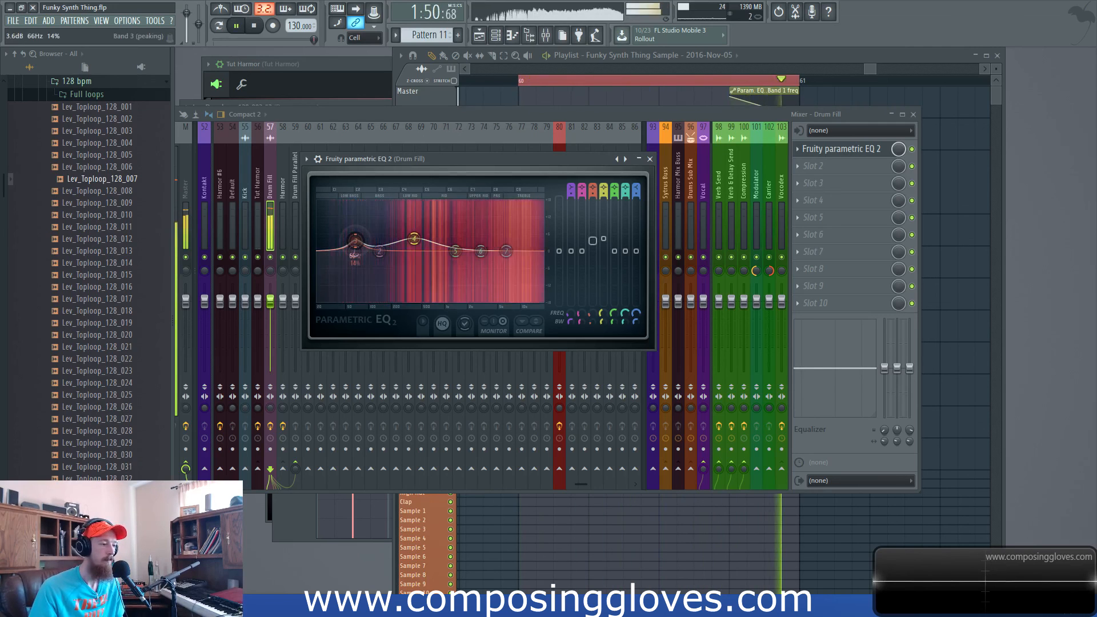
pyautogui.press('space')
# Close the Parametric EQ 2 editor and audition the fill to judge the EQ on the Drum Fill track
pyautogui.click(841, 149)
pyautogui.press('space')
pyautogui.press('space')
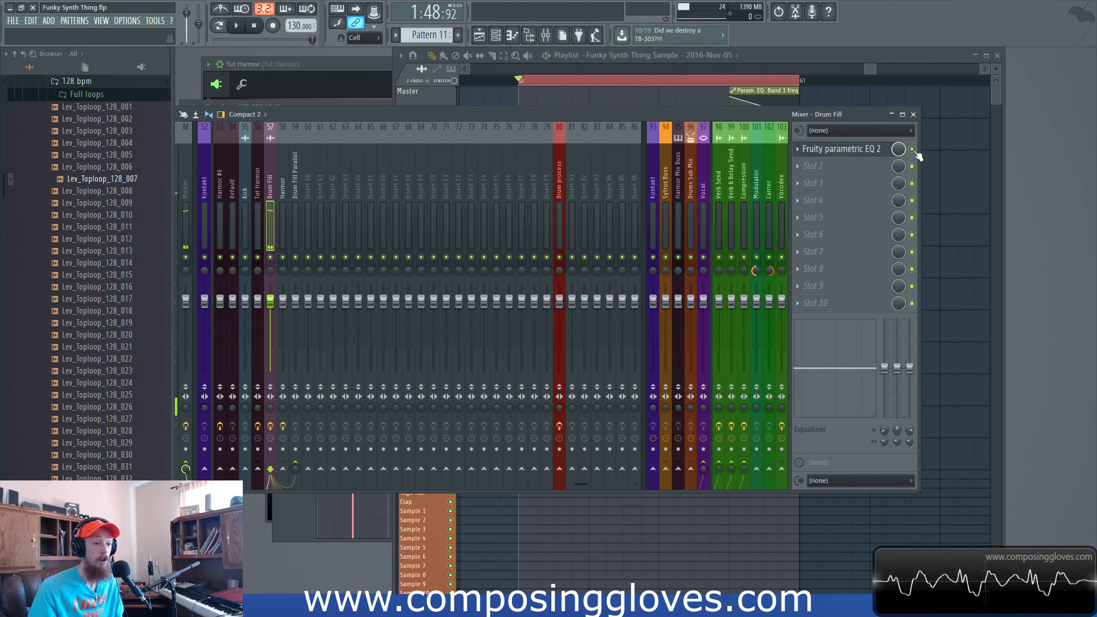
pyautogui.press('space')
pyautogui.press('space')
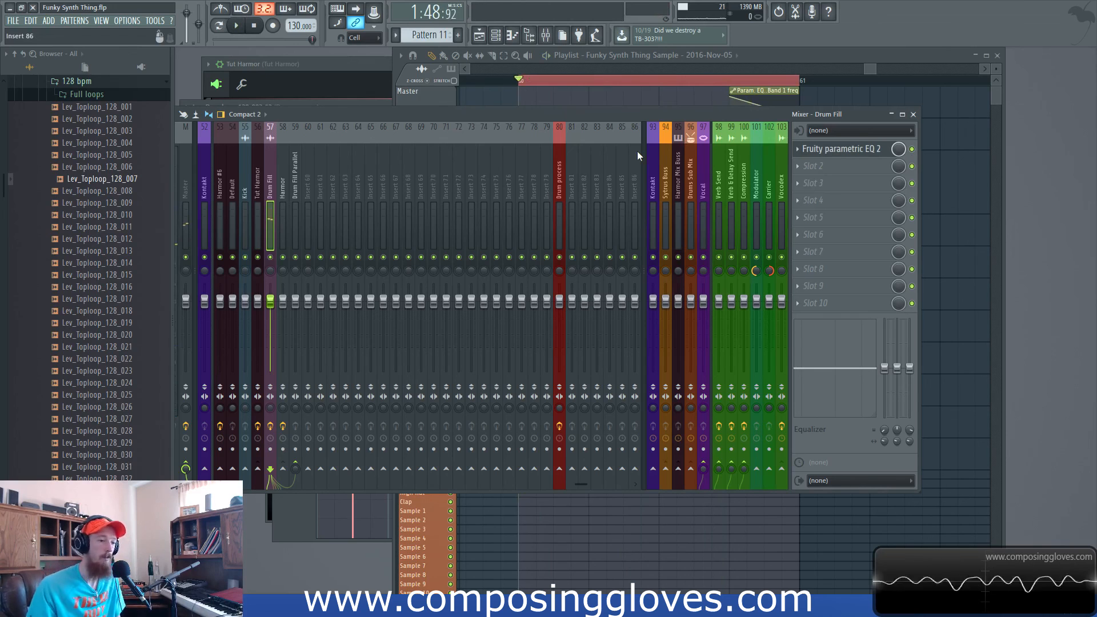
# Load the VC 76 compressor into the first effect slot of the Drum Fill Parallel track
pyautogui.click(295, 181)
pyautogui.click(270, 183)
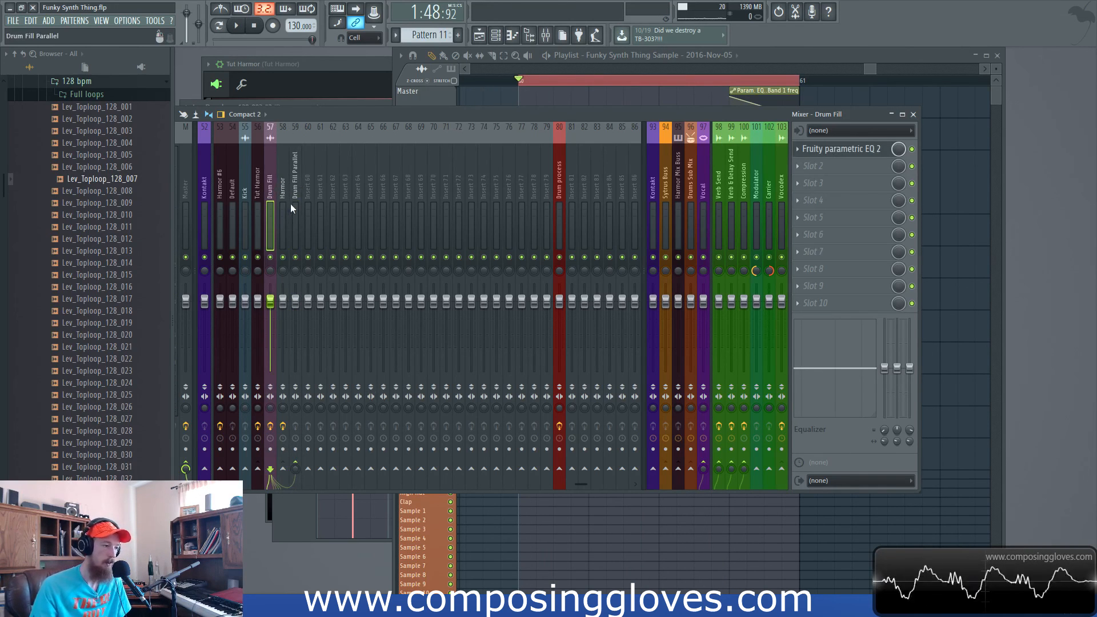
pyautogui.click(297, 197)
pyautogui.click(824, 149)
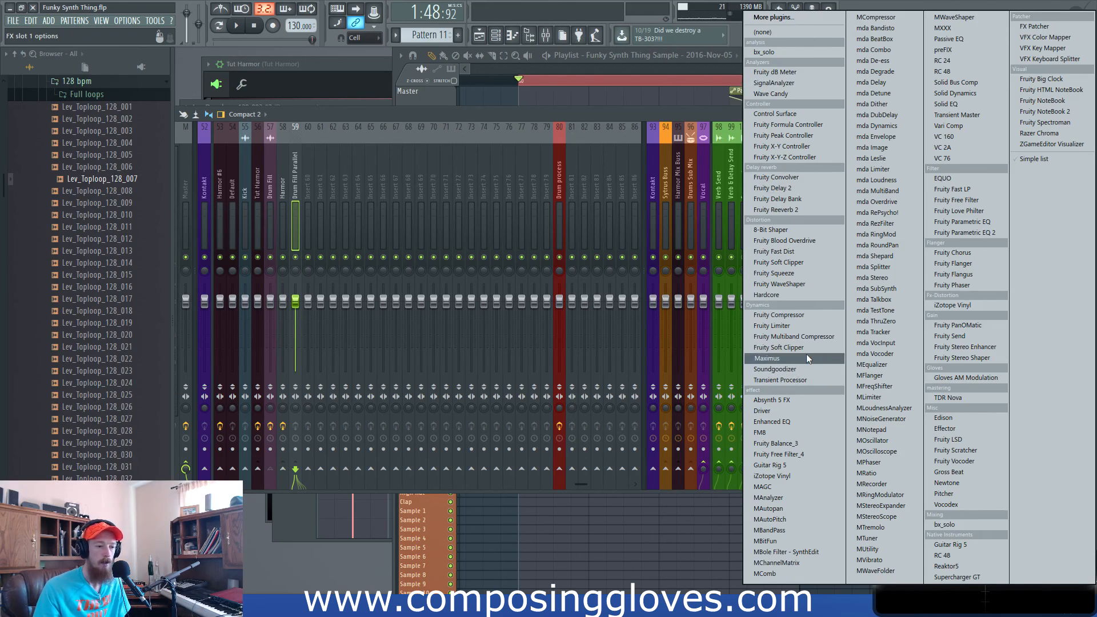
pyautogui.click(972, 163)
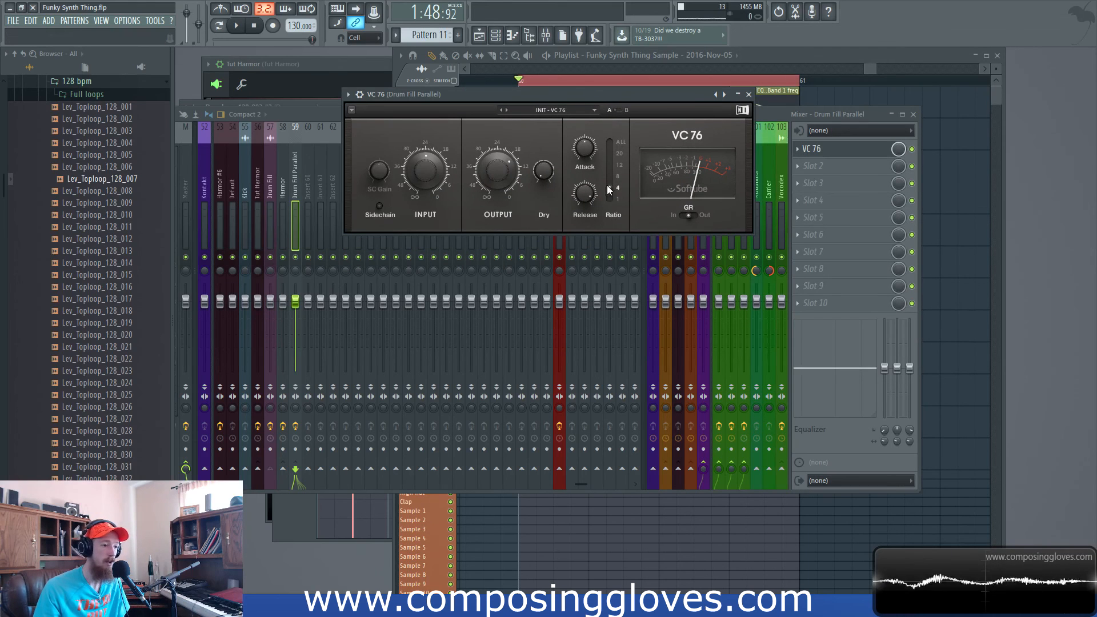
# Replace the VC 76 in the first effect slot of Drum Fill Parallel with Maximus
pyautogui.click(799, 148)
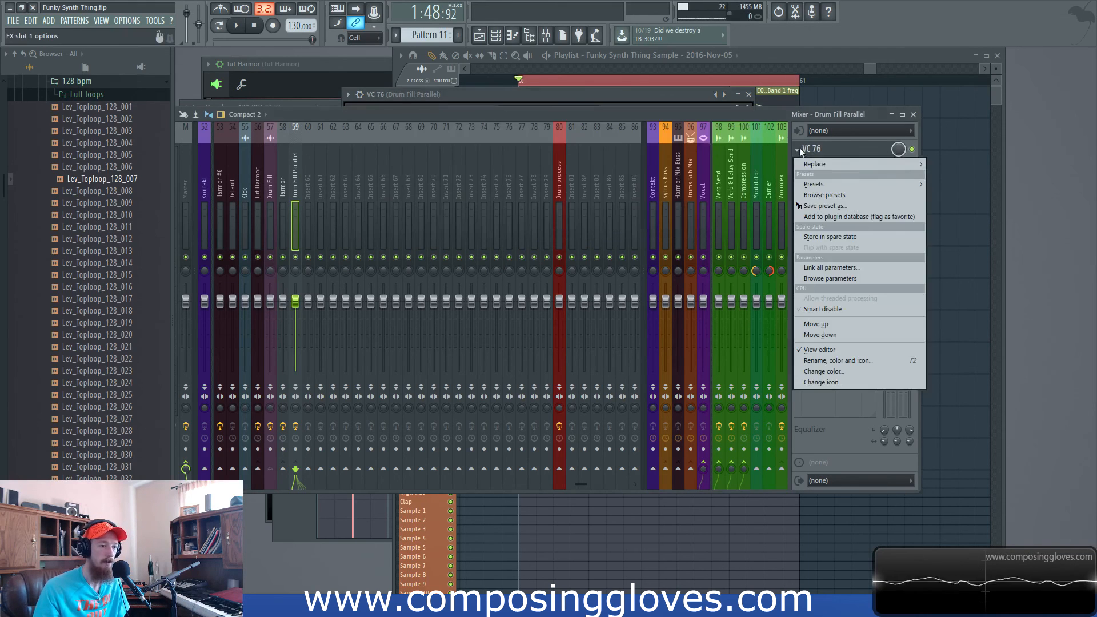
pyautogui.moveTo(835, 169)
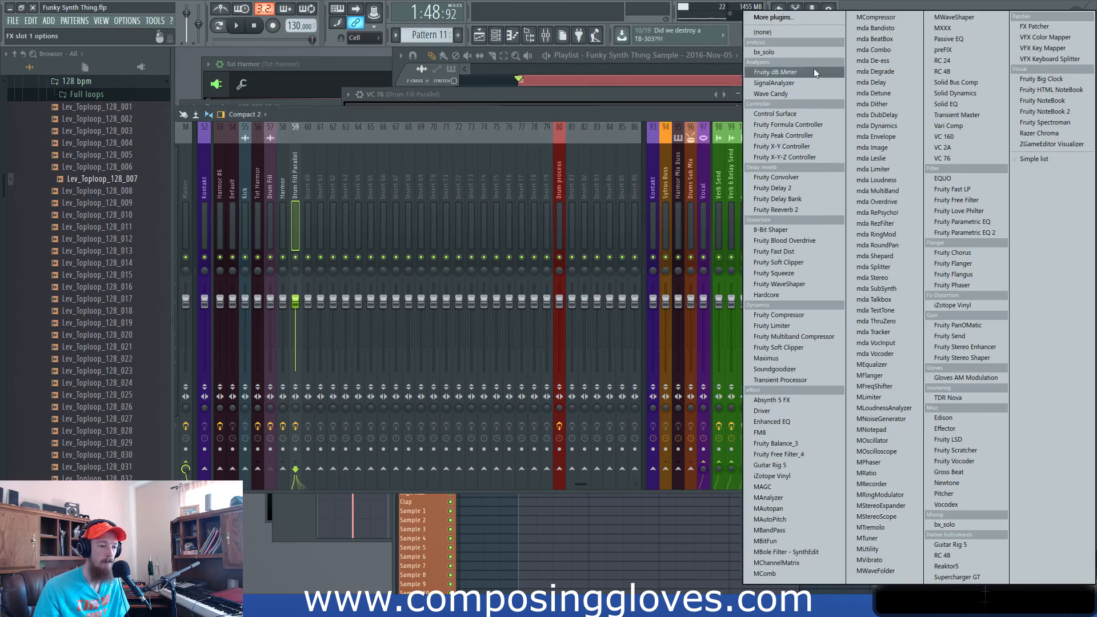
pyautogui.click(788, 359)
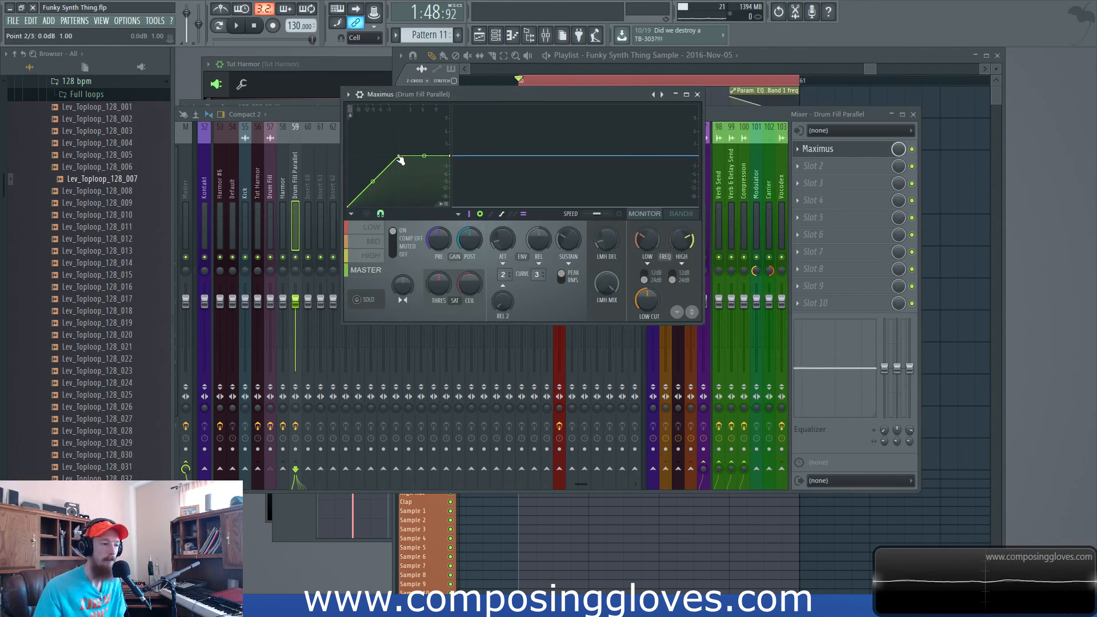
# Lower and flatten the upper part of the Maximus master compression curve, adjust the saturation threshold and ceiling, and play the fill
pyautogui.moveTo(400, 158); pyautogui.dragTo(380, 187)
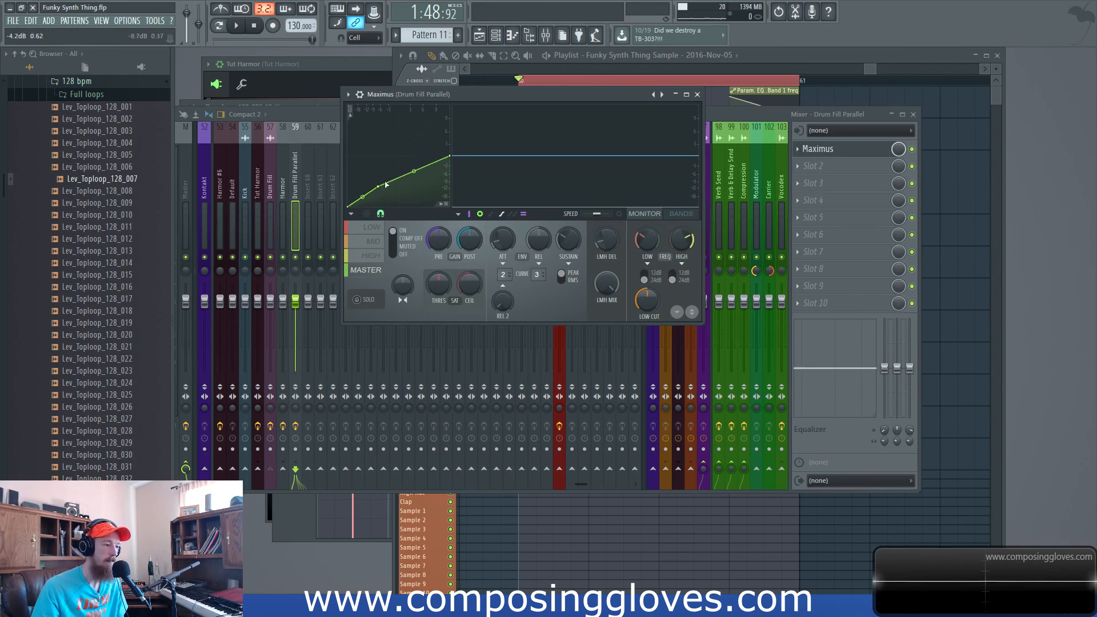
pyautogui.moveTo(450, 155); pyautogui.dragTo(373, 187)
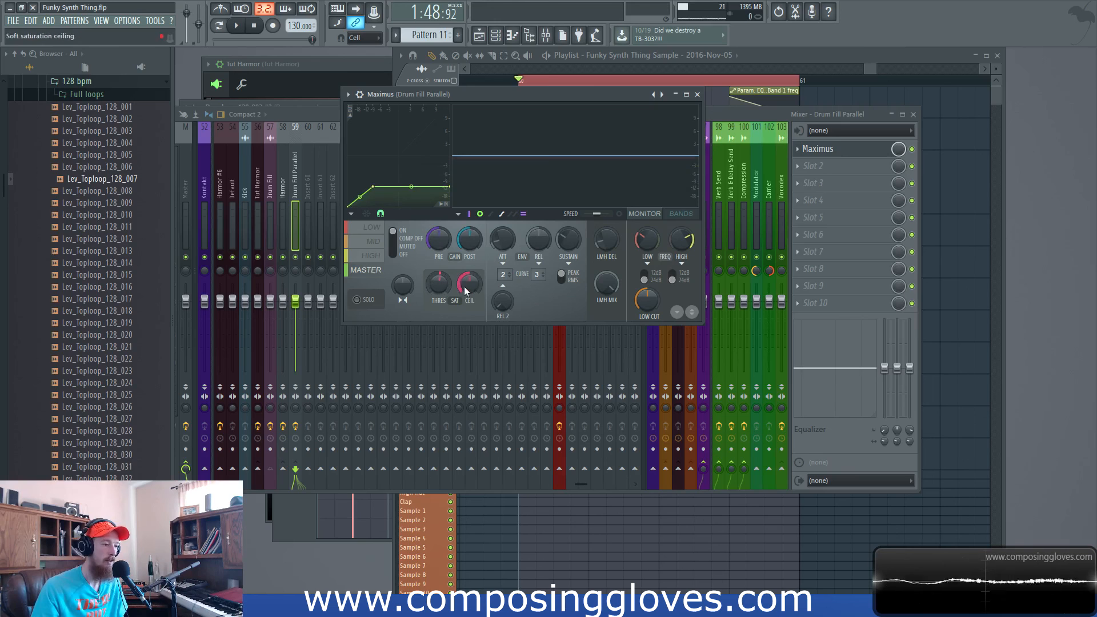
pyautogui.moveTo(444, 286)
pyautogui.mouseDown()
pyautogui.moveTo(443, 303)
pyautogui.moveTo(469, 276)
pyautogui.mouseUp()
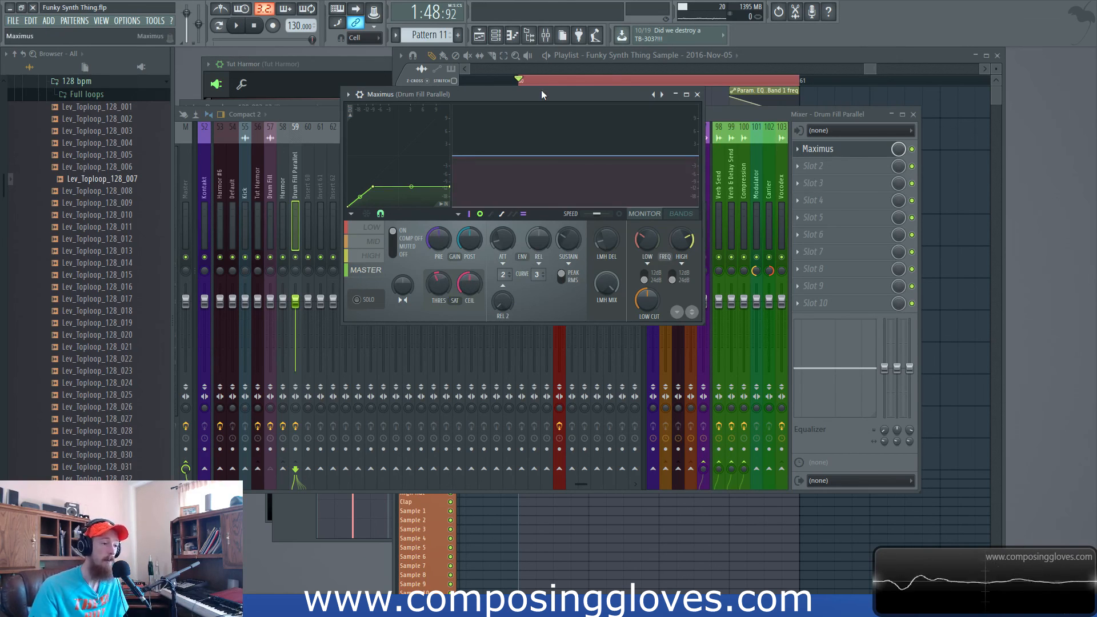
pyautogui.moveTo(540, 91); pyautogui.dragTo(550, 93)
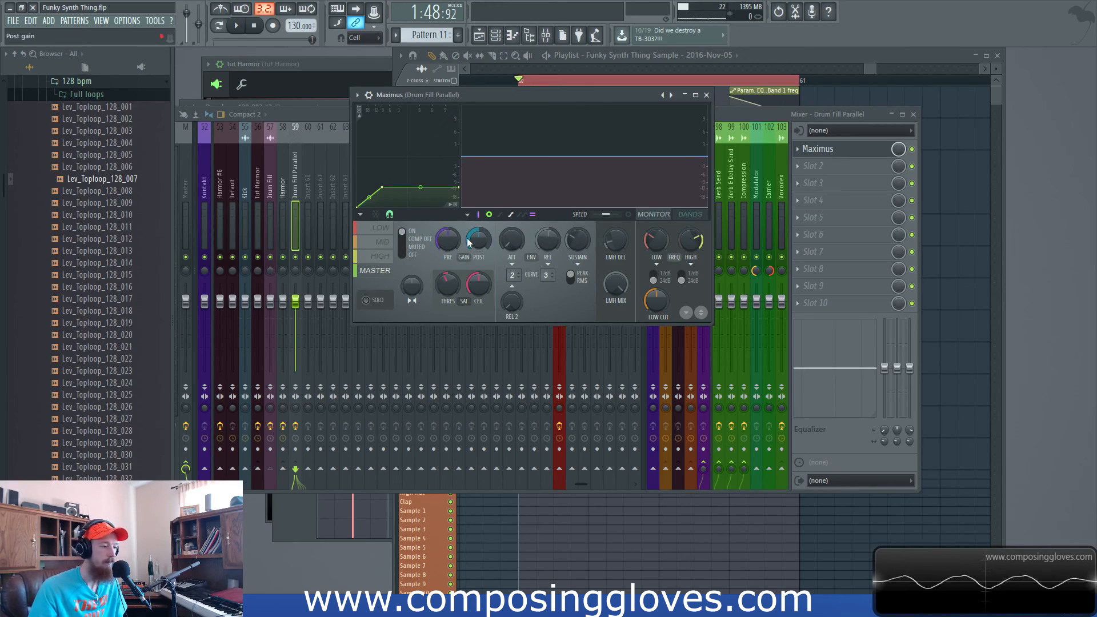
pyautogui.press('space')
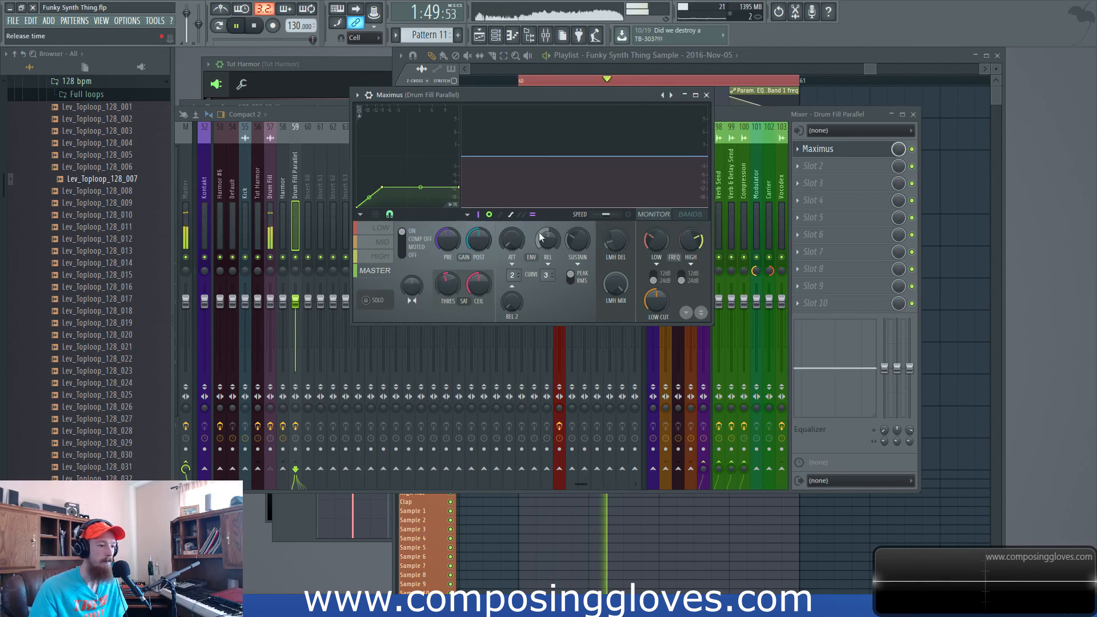
pyautogui.press('space')
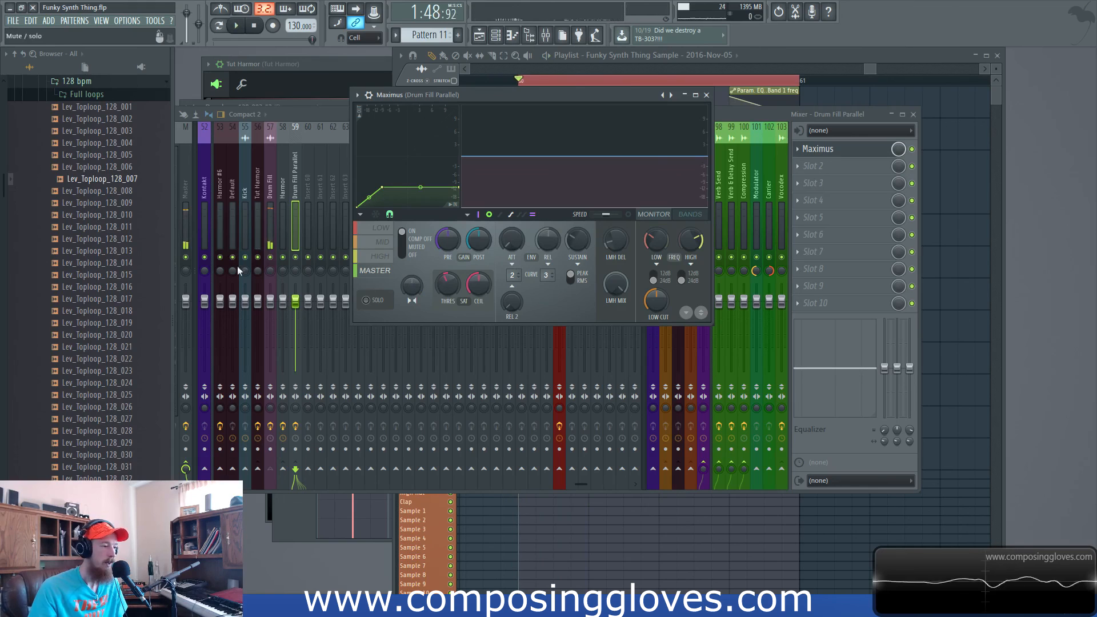
# Raise the send level from Drum Fill to Drum Fill Parallel and audition the parallel compression blend
pyautogui.click(268, 198)
pyautogui.press('space')
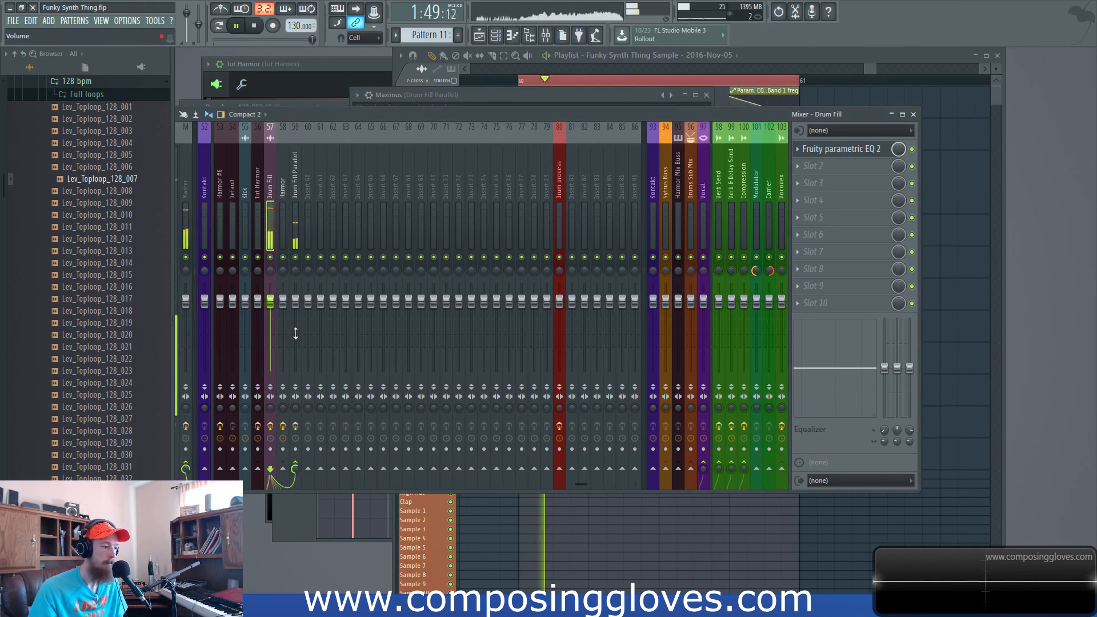
pyautogui.press('space')
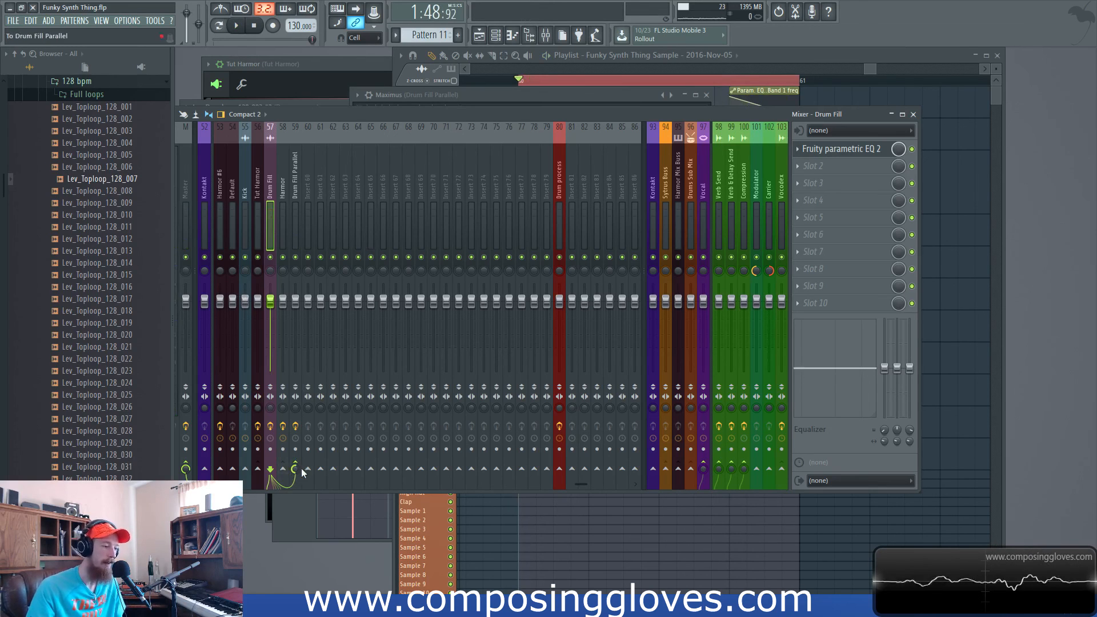
pyautogui.press('space')
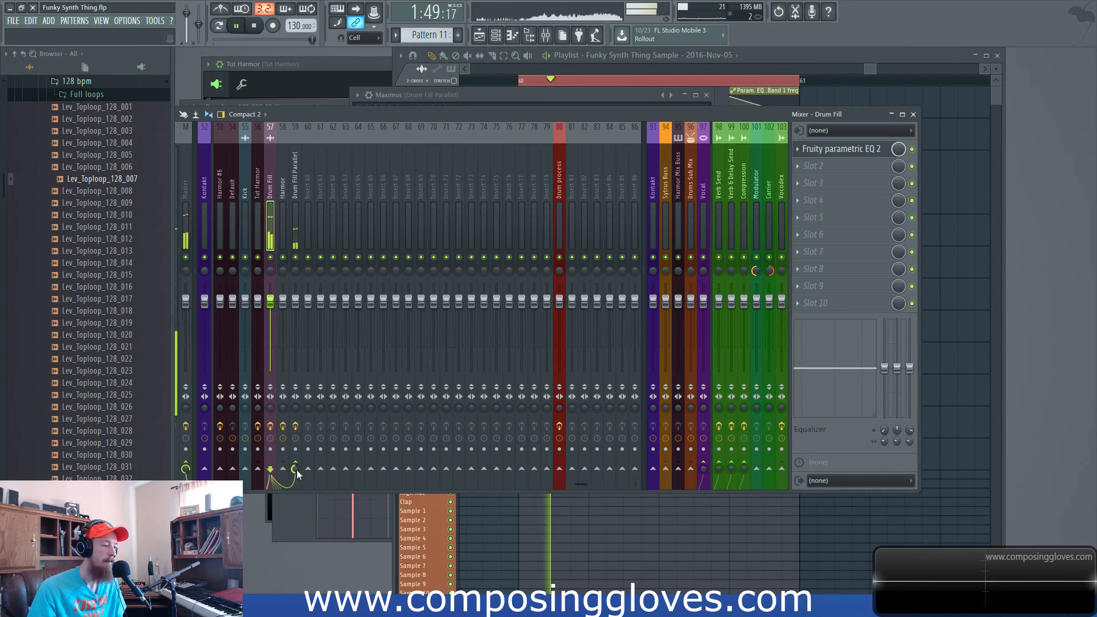
# Play the fill while sweeping the send level from Drum Fill to Drum Fill Parallel to compare dry and parallel-compressed sound
pyautogui.press('space')
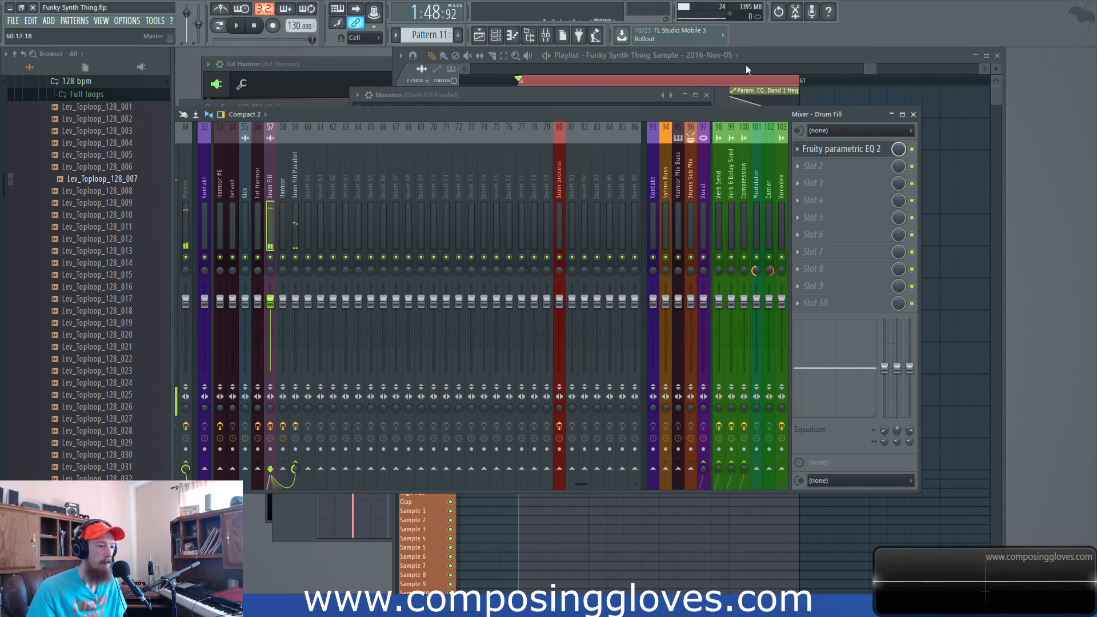
pyautogui.moveTo(610, 106); pyautogui.dragTo(698, 111)
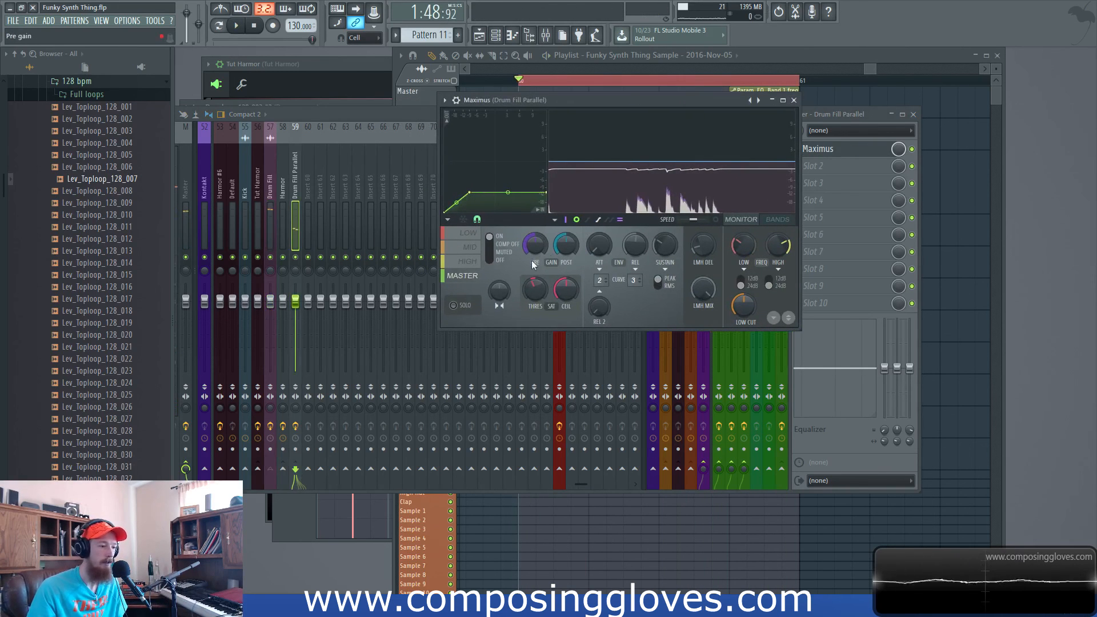
pyautogui.press('space')
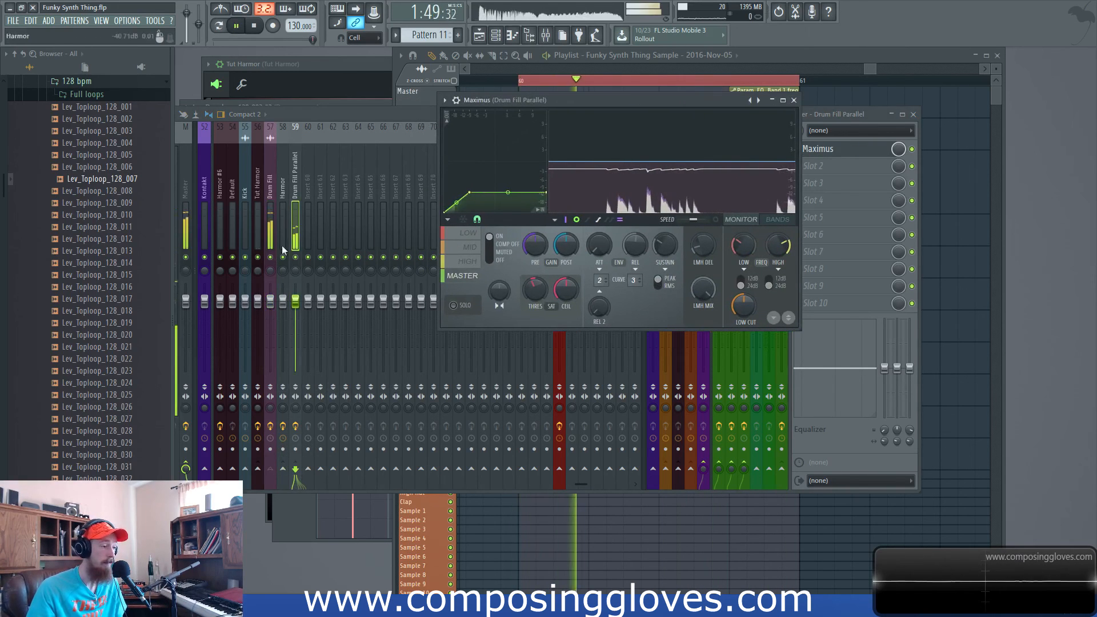
pyautogui.click(297, 210)
pyautogui.click(268, 193)
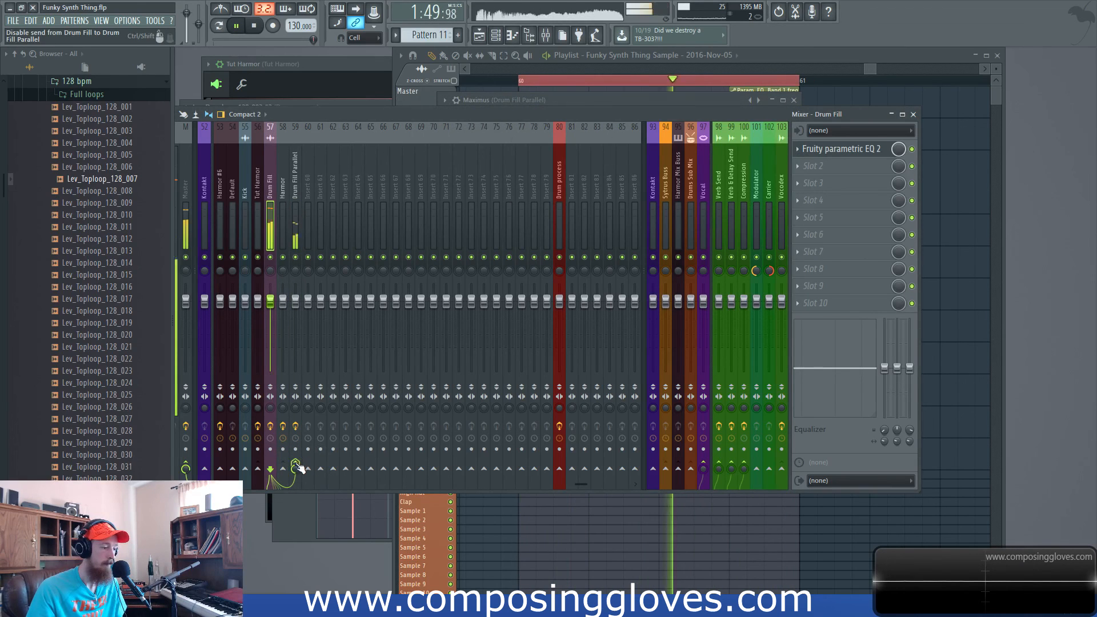
pyautogui.moveTo(295, 470); pyautogui.dragTo(295, 454)
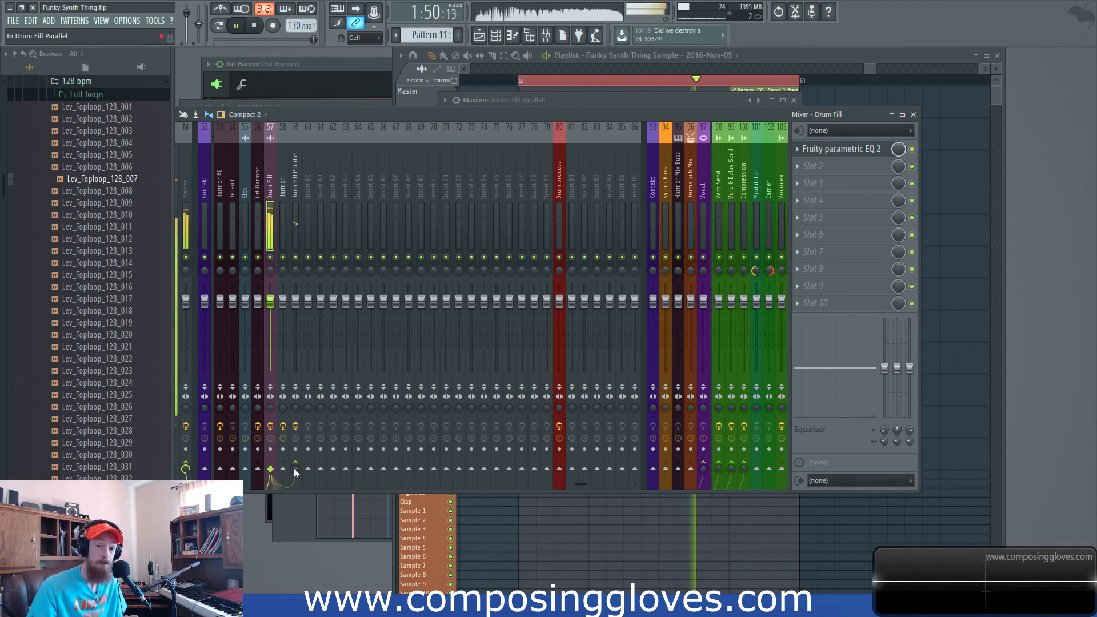
pyautogui.press('space')
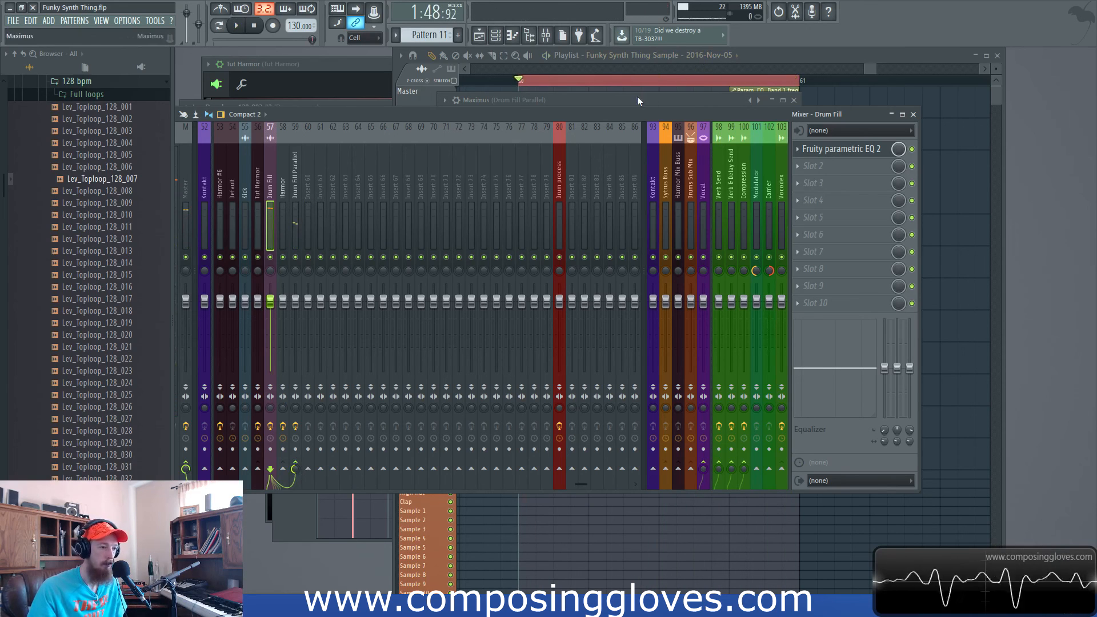
# Adjust the stereo separation of the Maximus high and mid bands, with mid about 32% separated, and audition the fill
pyautogui.click(638, 100)
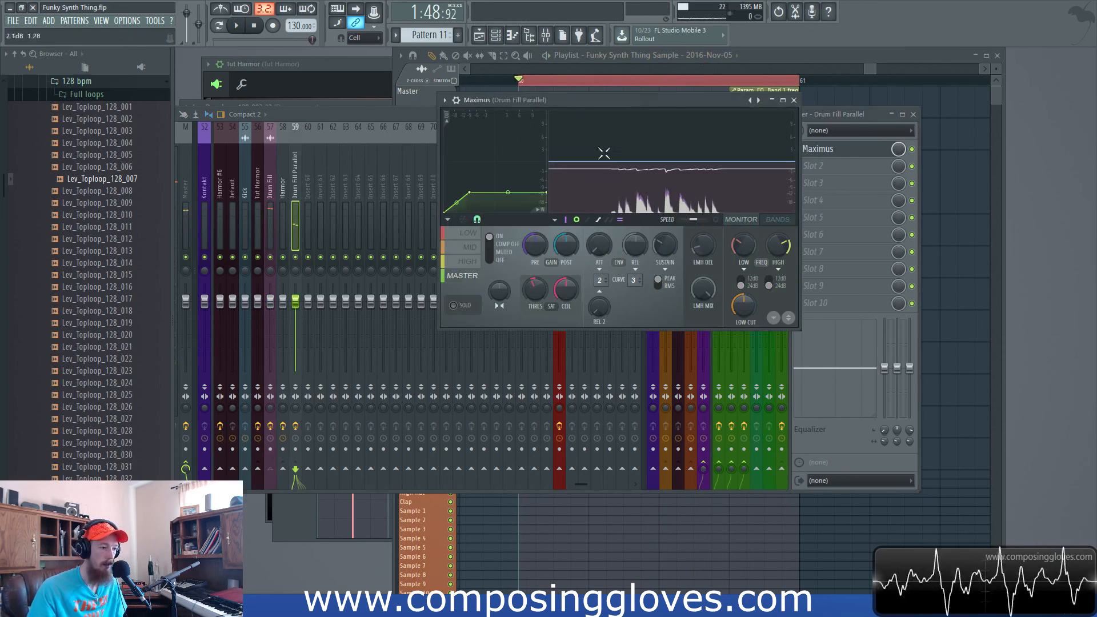
pyautogui.click(476, 263)
pyautogui.moveTo(497, 293); pyautogui.dragTo(497, 312)
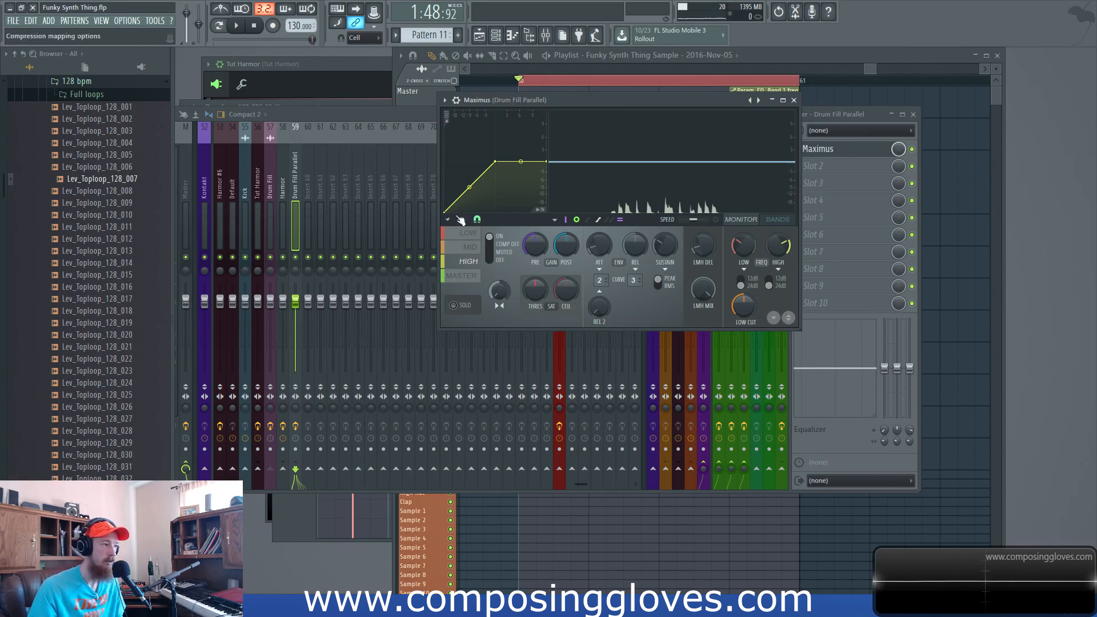
pyautogui.click(467, 247)
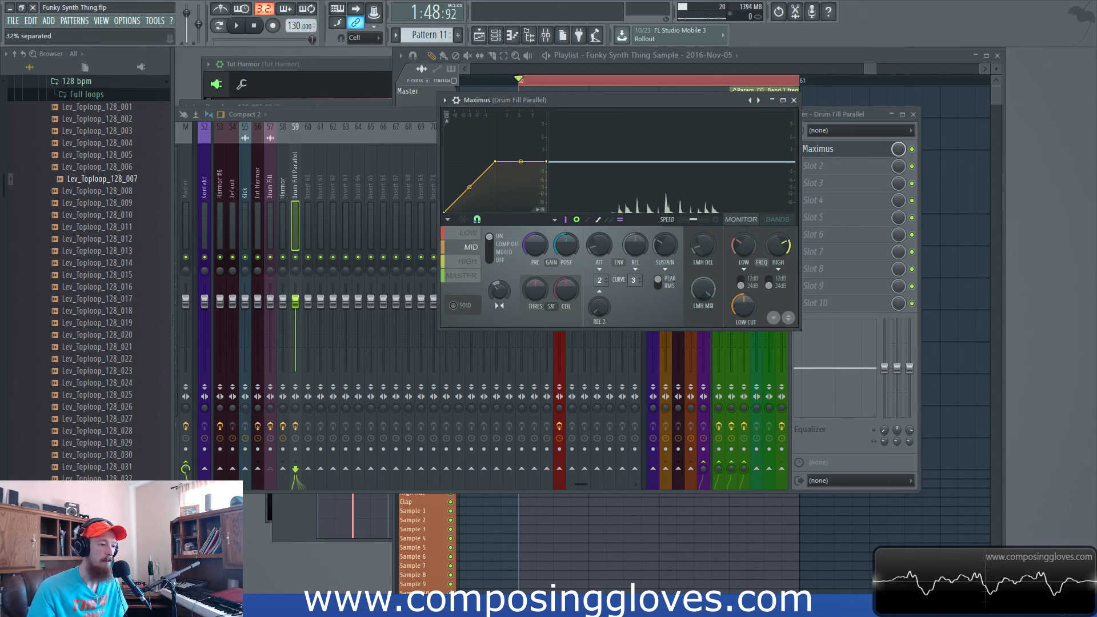
pyautogui.click(484, 262)
pyautogui.press('space')
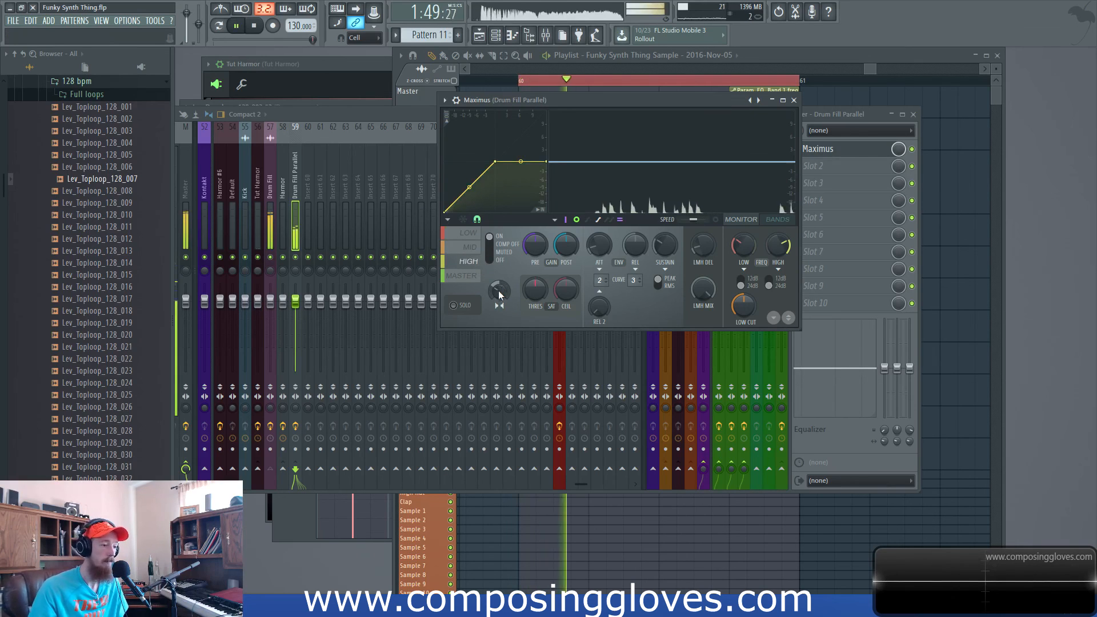
pyautogui.click(462, 276)
pyautogui.press('space')
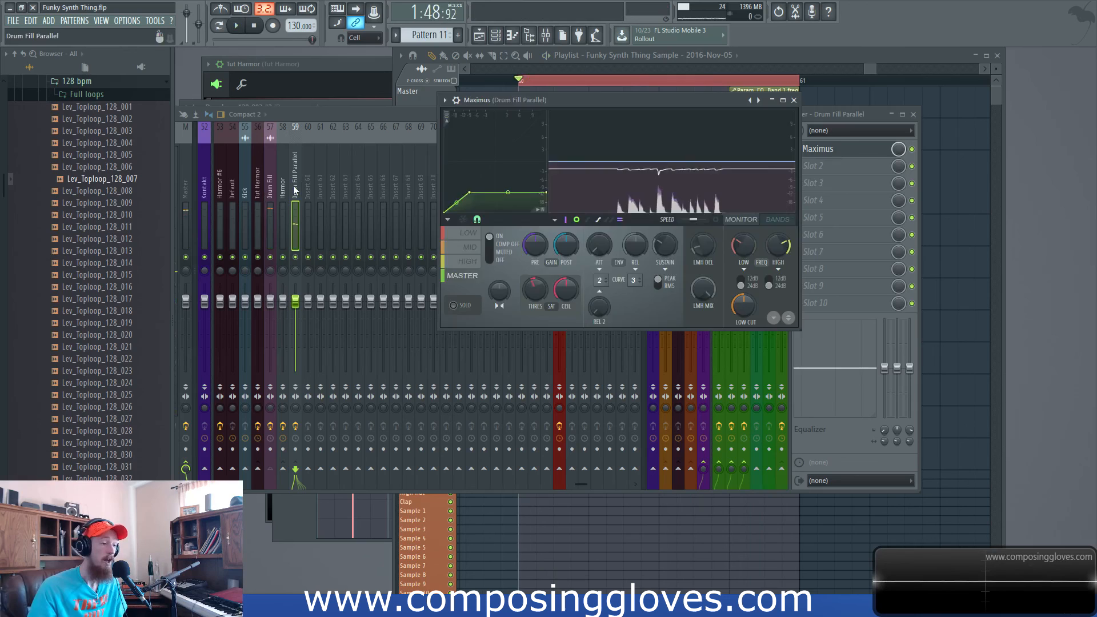
# Create an automation clip for the channel panning of the resampled drum fill clip in the playlist
pyautogui.click(295, 190)
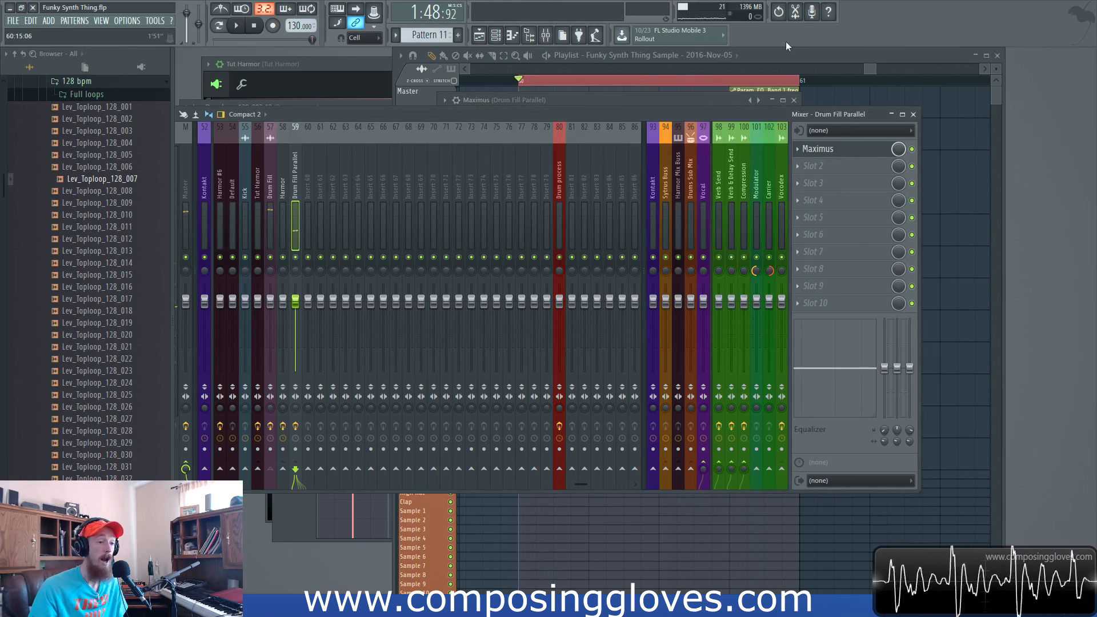
pyautogui.click(867, 70)
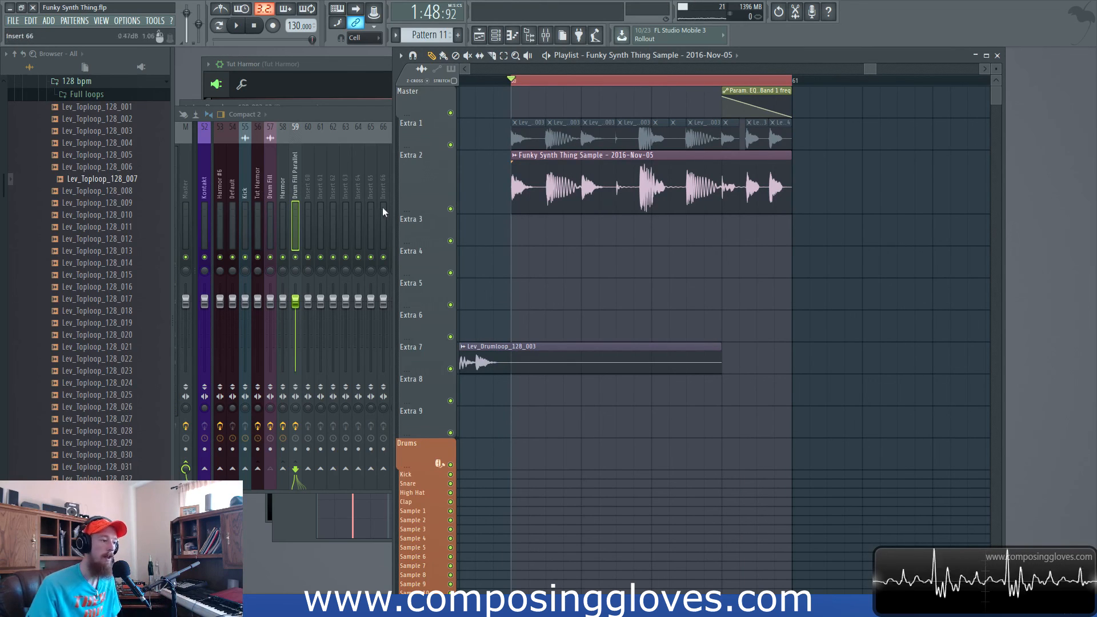
pyautogui.doubleClick(600, 172)
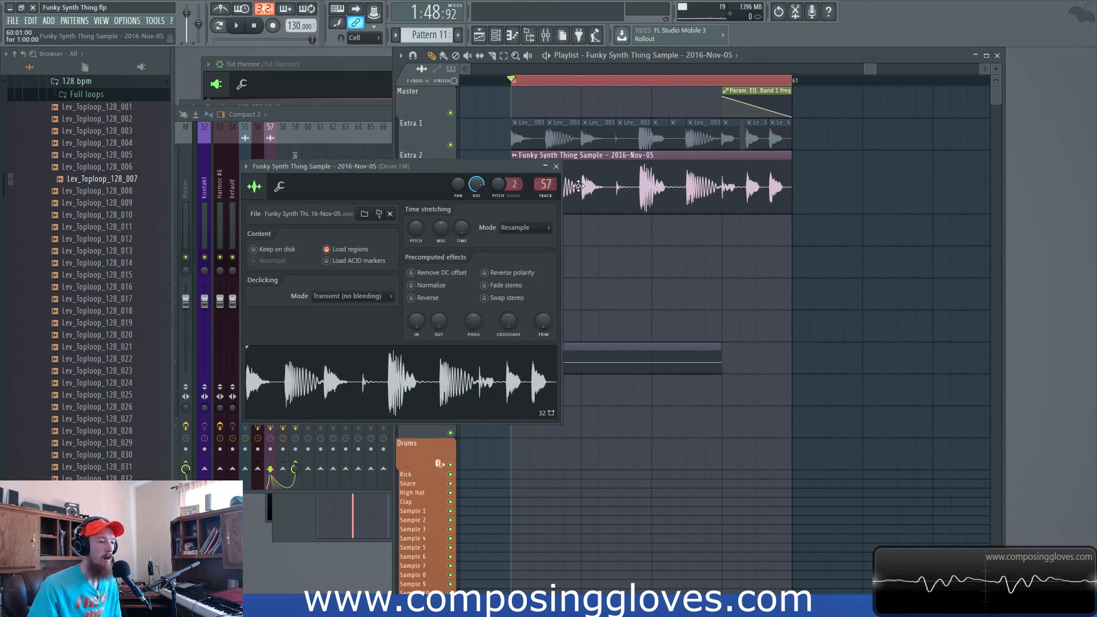
pyautogui.rightClick(461, 180)
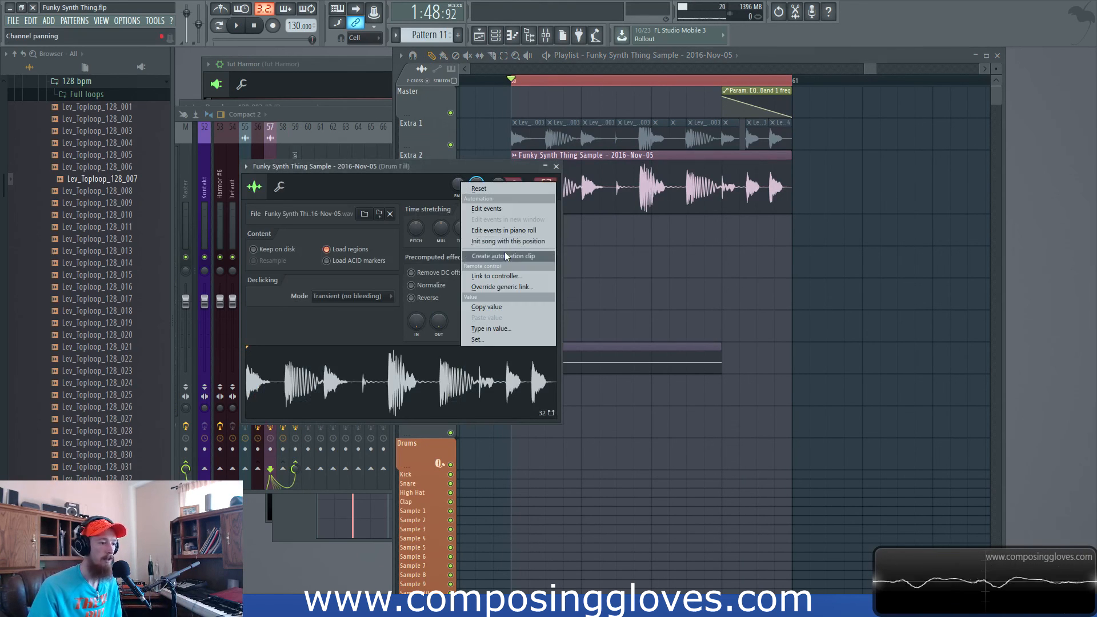
pyautogui.click(505, 256)
# Shape the channel panning automation with points that swing the drum hits alternately to both sides across the whole fill
pyautogui.scroll(3, 519, 246)
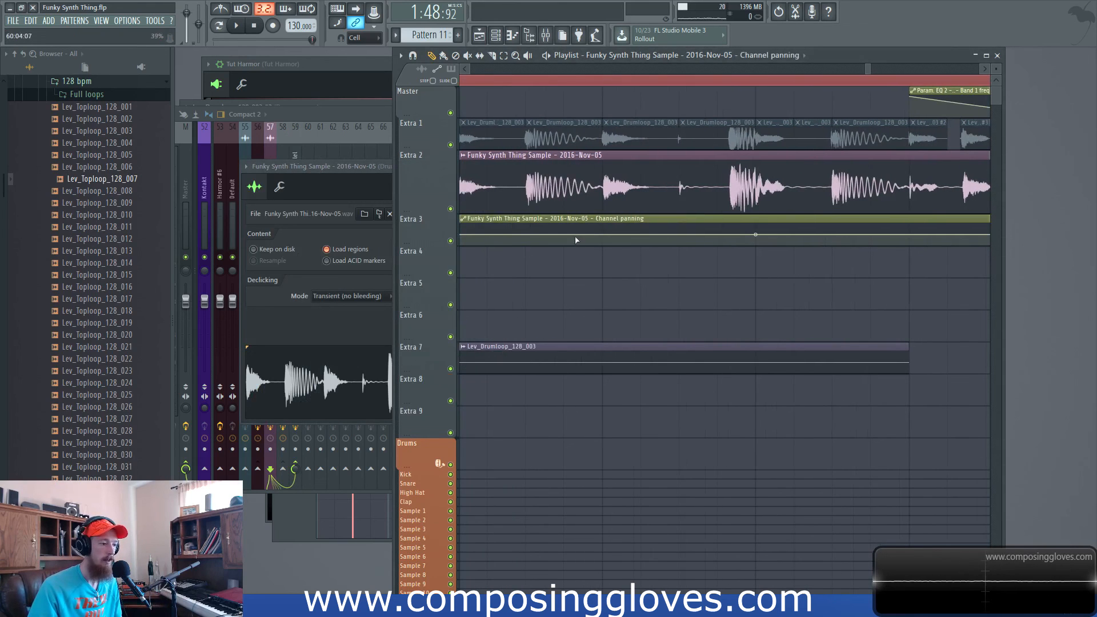
pyautogui.scroll(-1, 568, 234)
pyautogui.moveTo(607, 228); pyautogui.dragTo(758, 238)
pyautogui.click(719, 222)
pyautogui.click(798, 227)
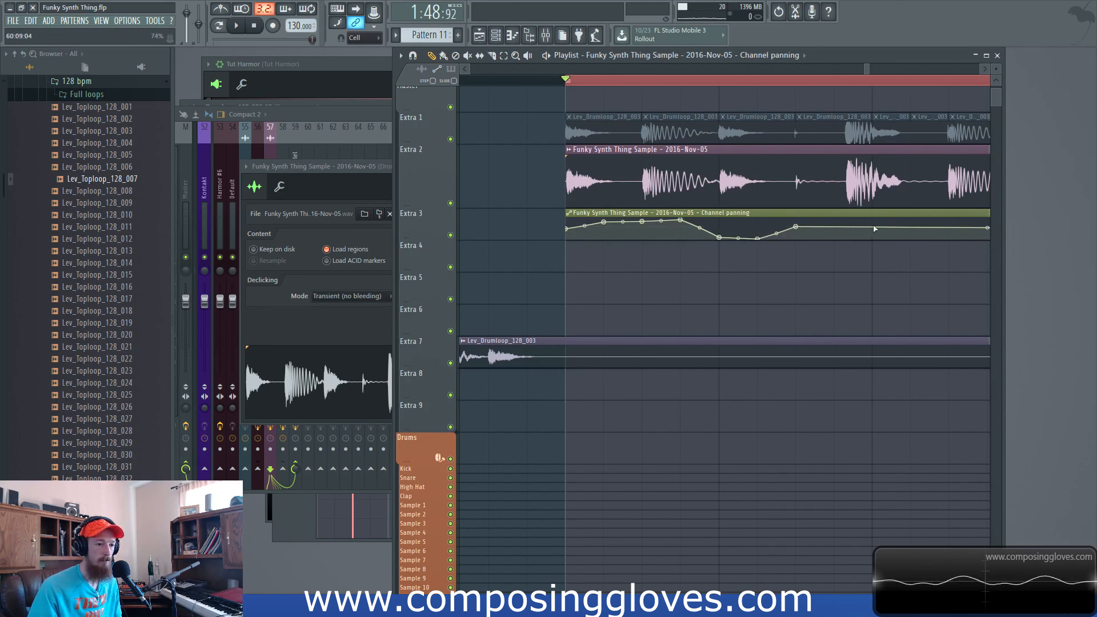
pyautogui.hscroll(3, 874, 229)
pyautogui.click(769, 234)
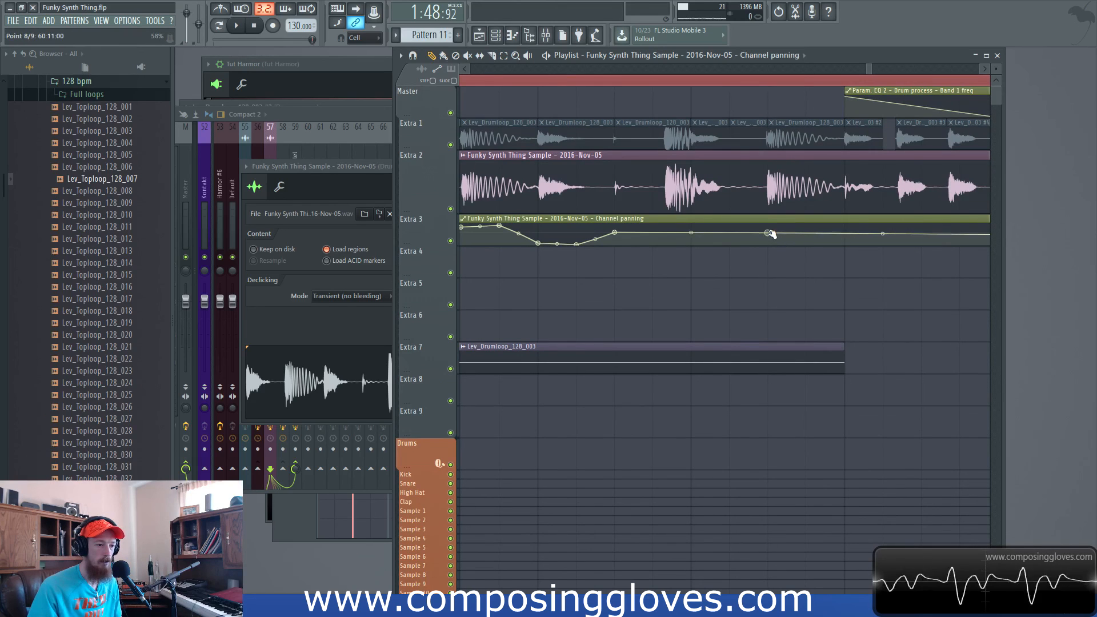
pyautogui.hscroll(2, 860, 228)
pyautogui.click(716, 225)
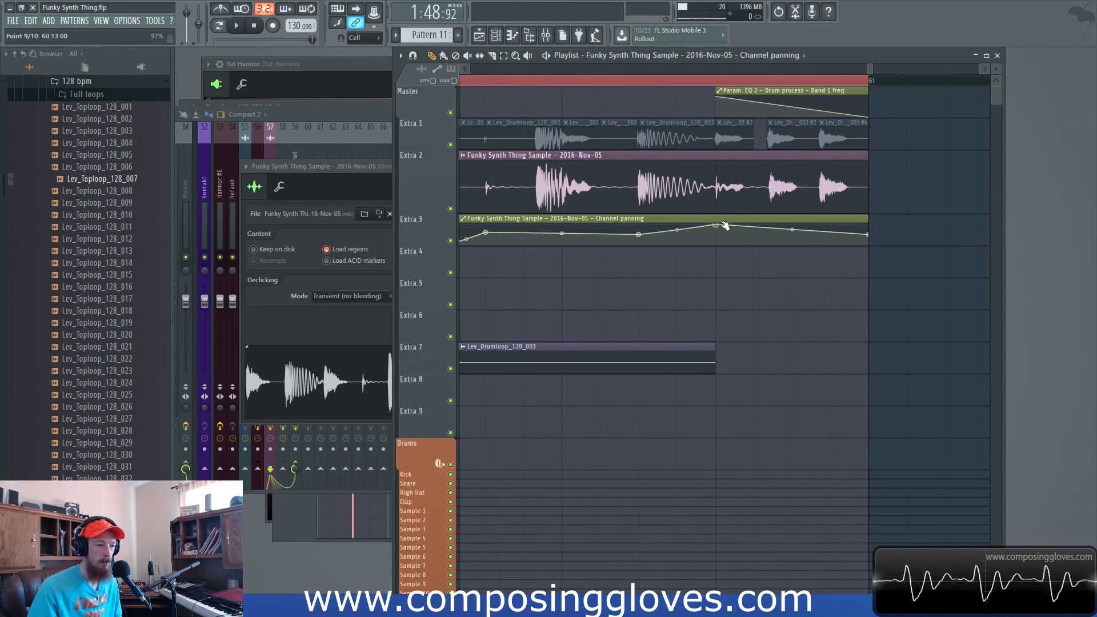
pyautogui.moveTo(845, 238); pyautogui.dragTo(850, 257)
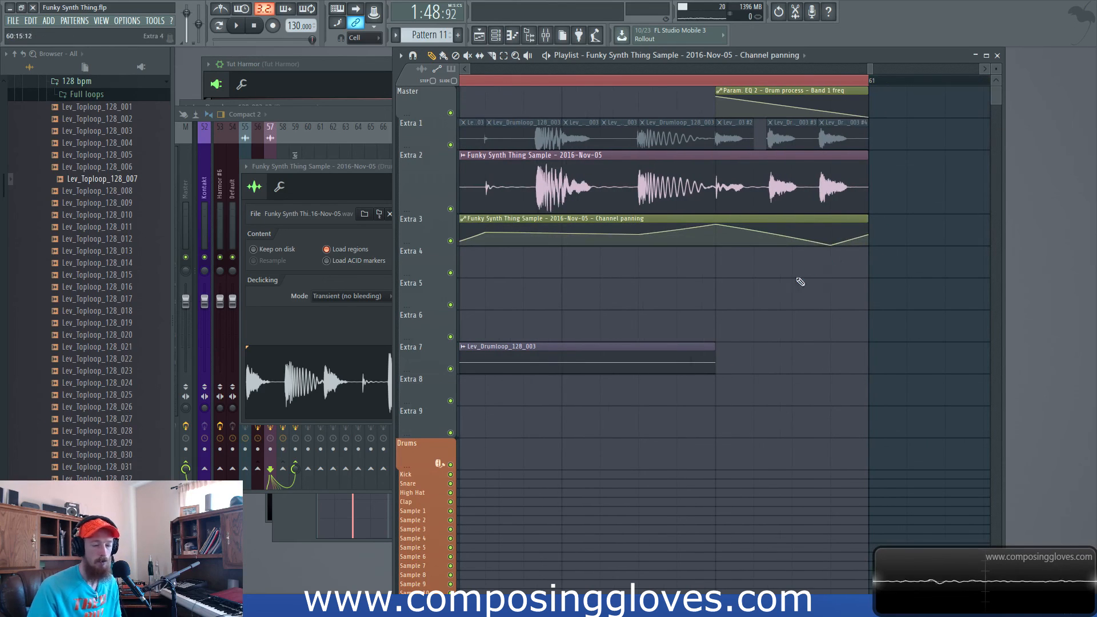
# Play the fill to audition the panning automation
pyautogui.scroll(-3, 713, 307)
pyautogui.press('space')
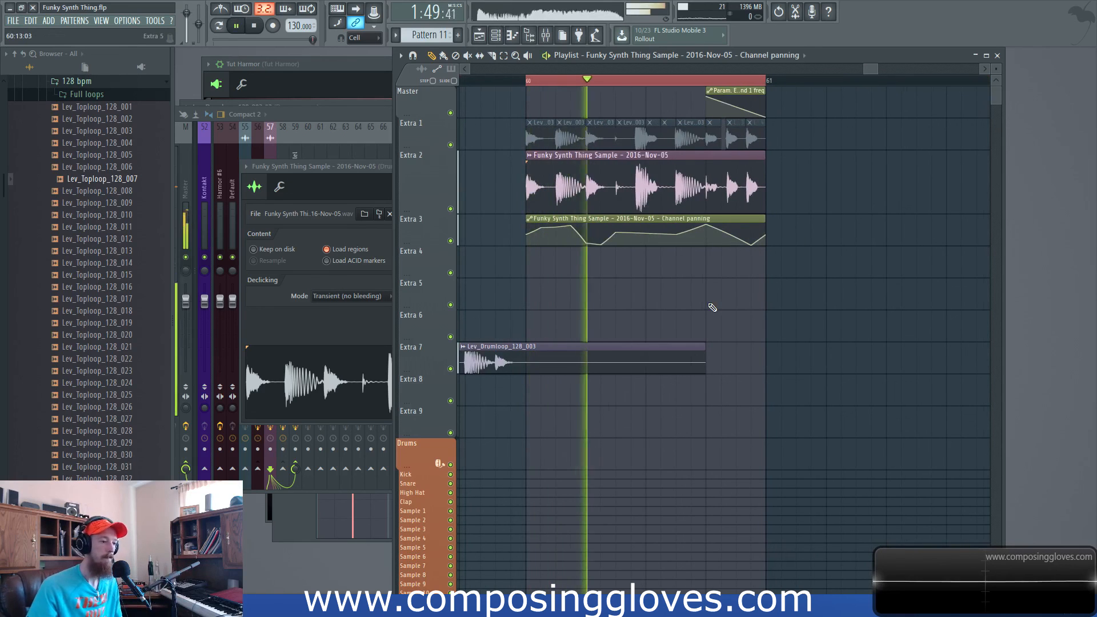
pyautogui.press('space')
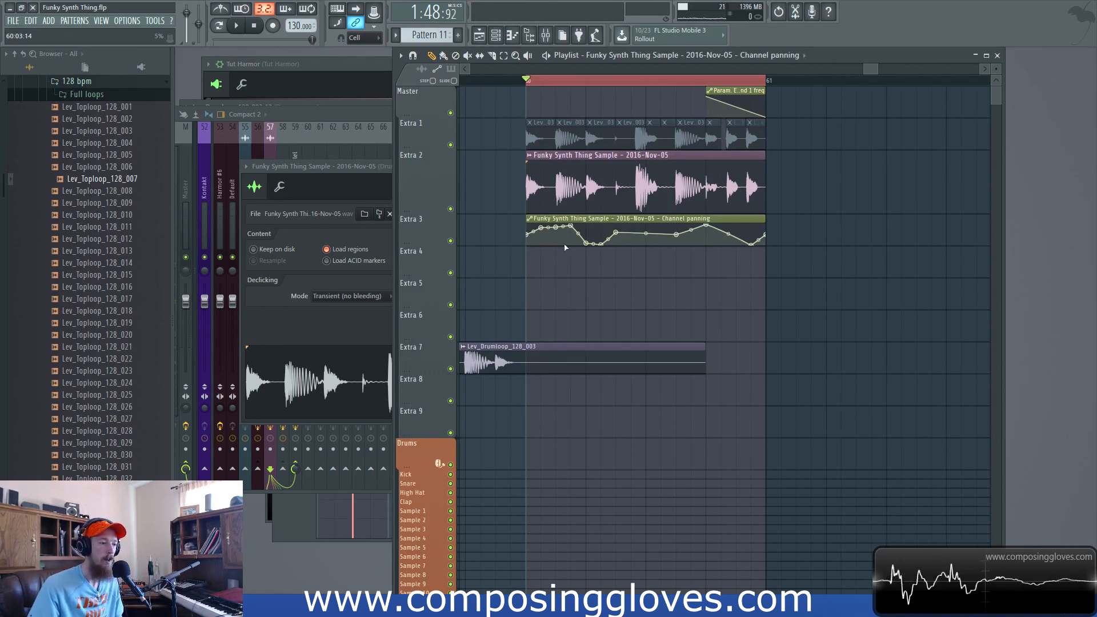
# Narrow the panning automation clip's range by adjusting its minimum and maximum output levels, and audition the fill
pyautogui.doubleClick(586, 223)
pyautogui.moveTo(475, 201); pyautogui.dragTo(476, 186)
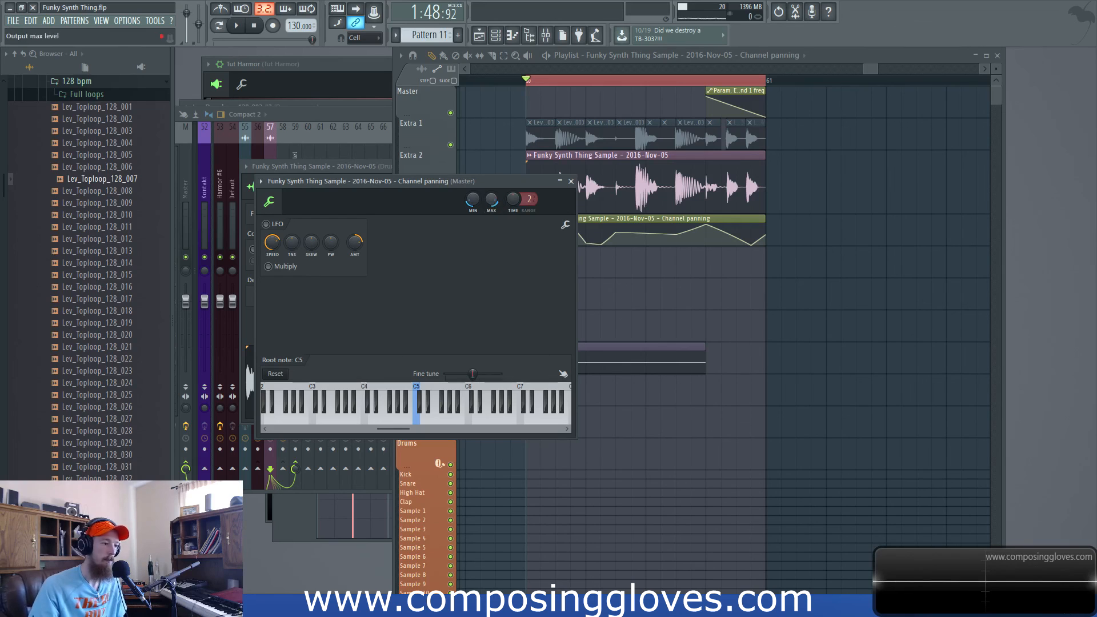
pyautogui.press('space')
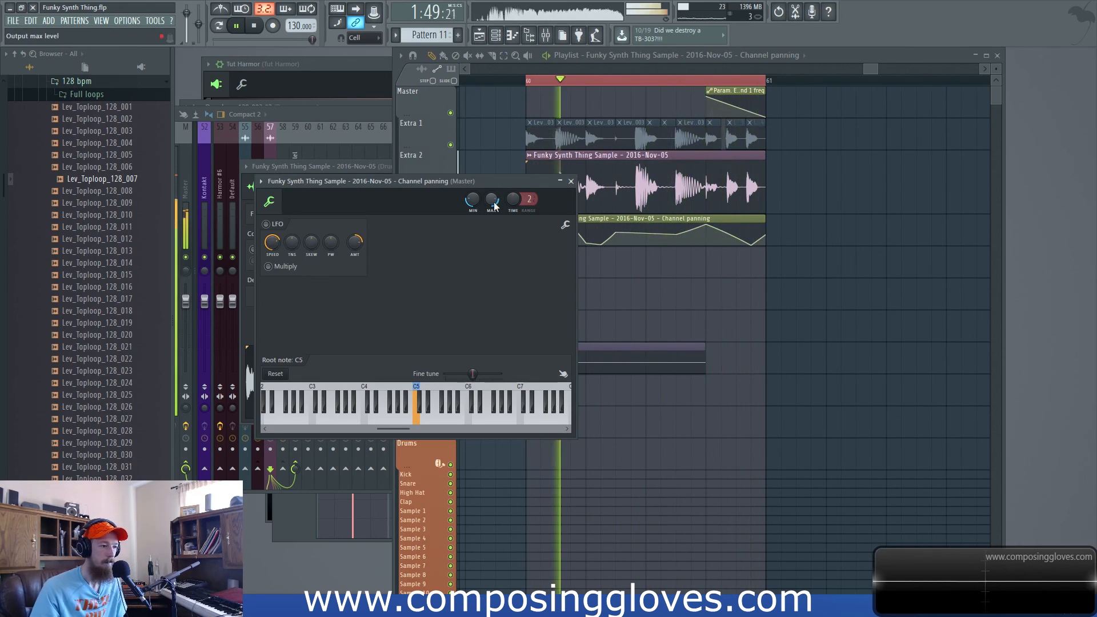
pyautogui.press('space')
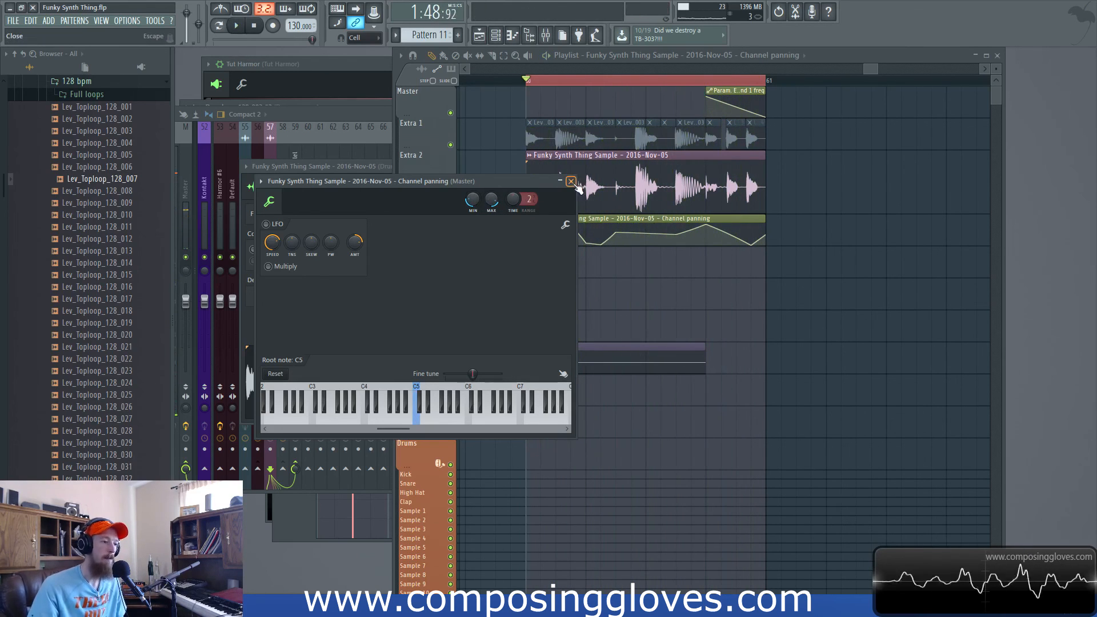
pyautogui.click(571, 182)
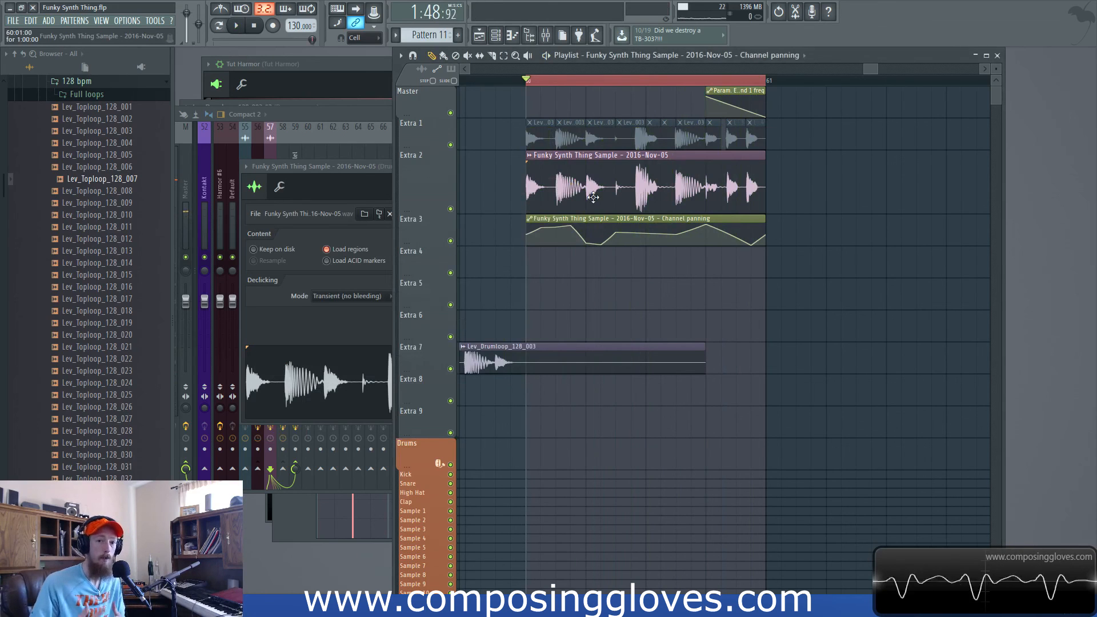
# Open Maximus on the Drum Fill Parallel mixer track and play the fill through it
pyautogui.click(546, 35)
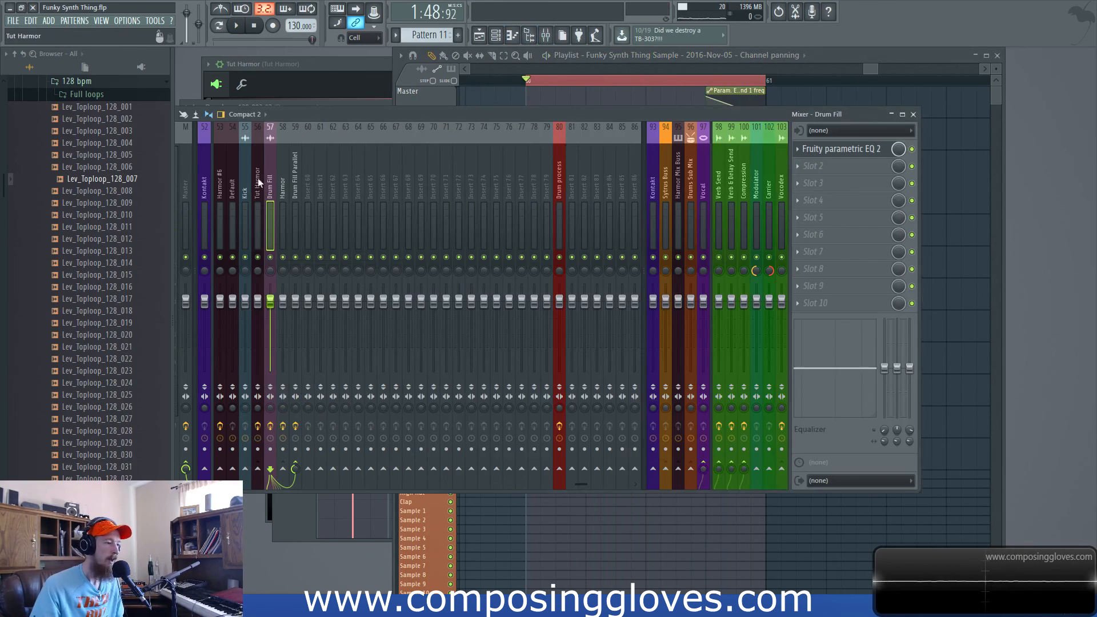
pyautogui.click(296, 194)
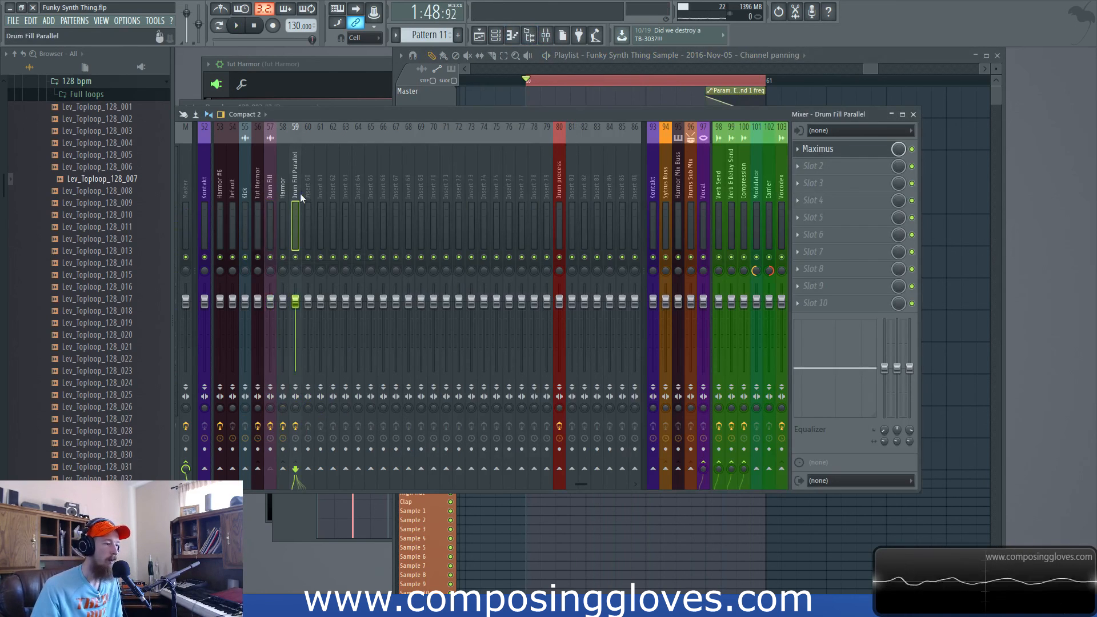
pyautogui.click(827, 153)
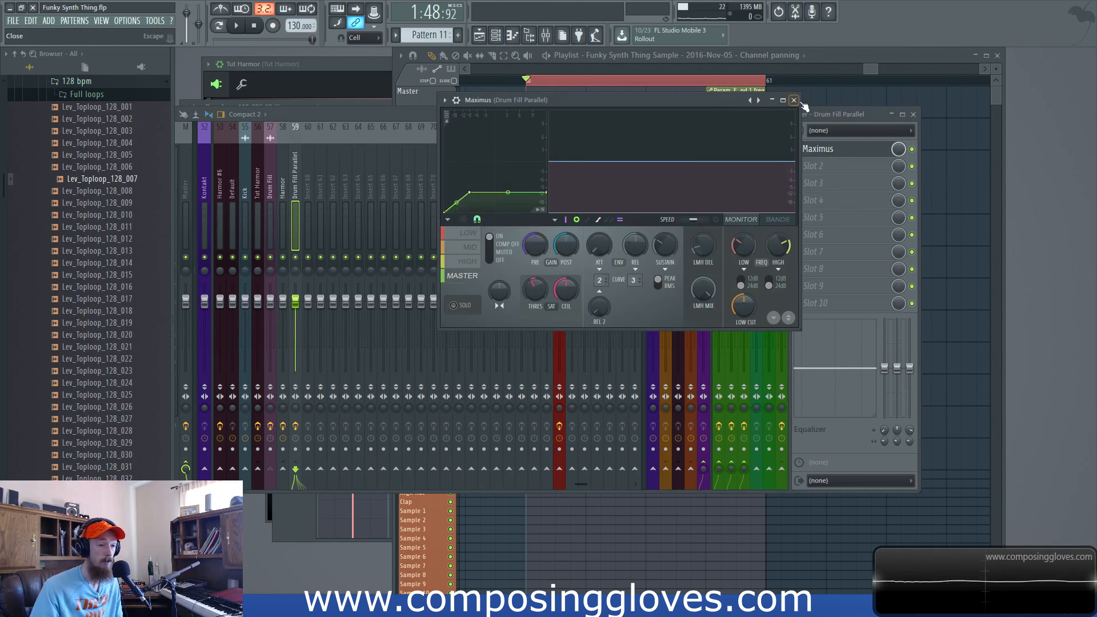
pyautogui.press('space')
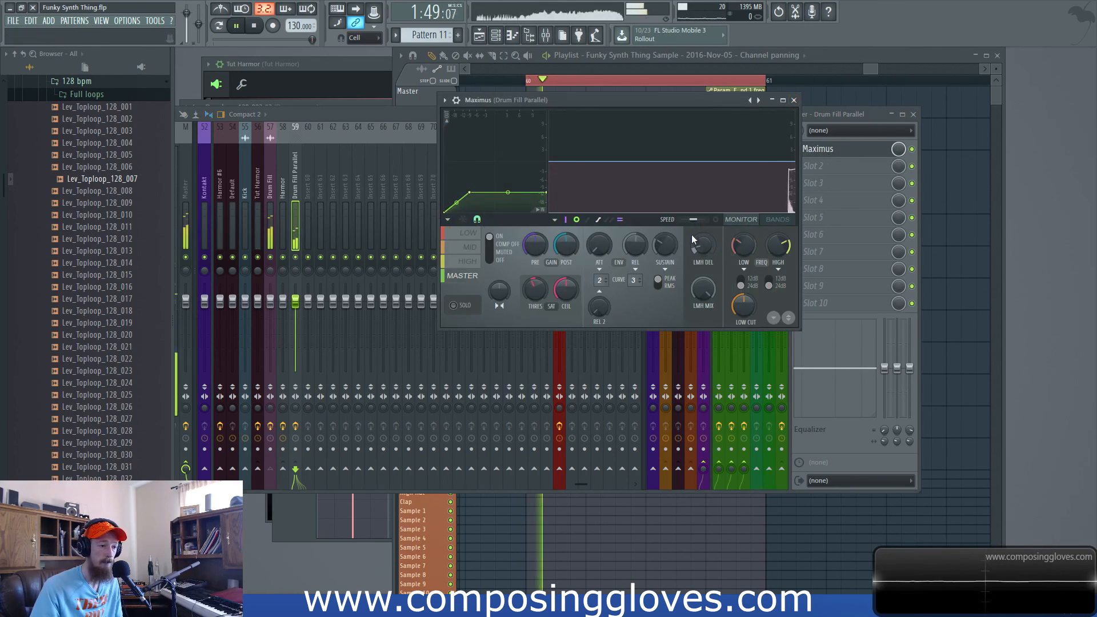
pyautogui.press('space')
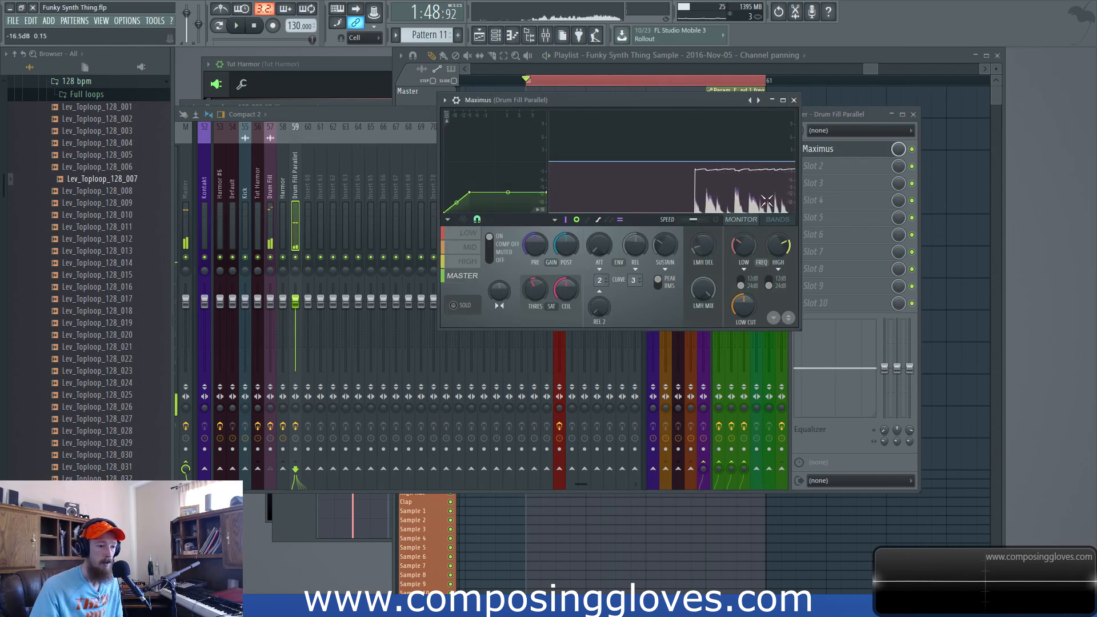
# Lower the knee and end point of the Maximus master compression curve and audition the heavier compression
pyautogui.moveTo(471, 197); pyautogui.dragTo(459, 203)
pyautogui.press('space')
pyautogui.moveTo(548, 196); pyautogui.dragTo(546, 203)
pyautogui.press('space')
pyautogui.press('space')
# Raise the Maximus master post gain to about 8.2 dB, pull the curve's knee down further during playback, and close Maximus
pyautogui.moveTo(566, 255); pyautogui.dragTo(567, 246)
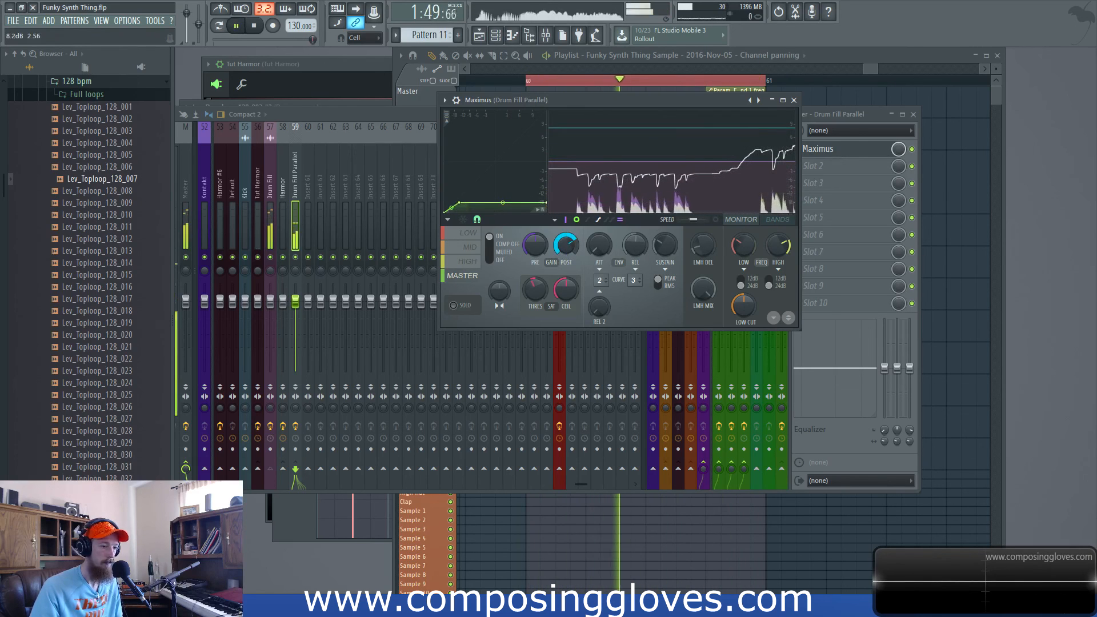
pyautogui.moveTo(459, 202); pyautogui.dragTo(452, 209)
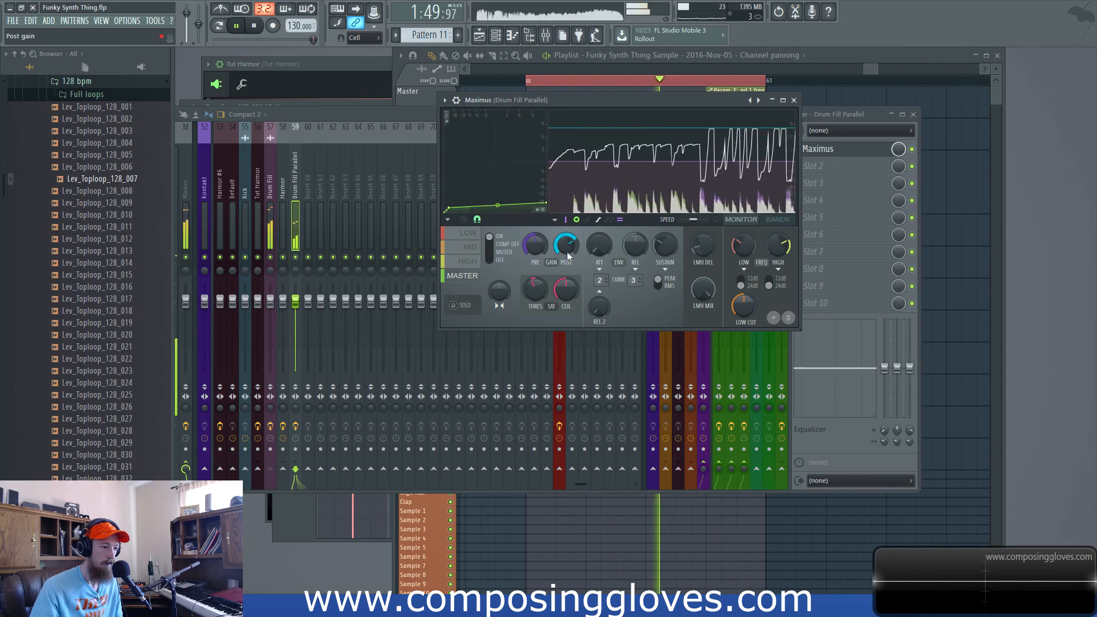
pyautogui.press('space')
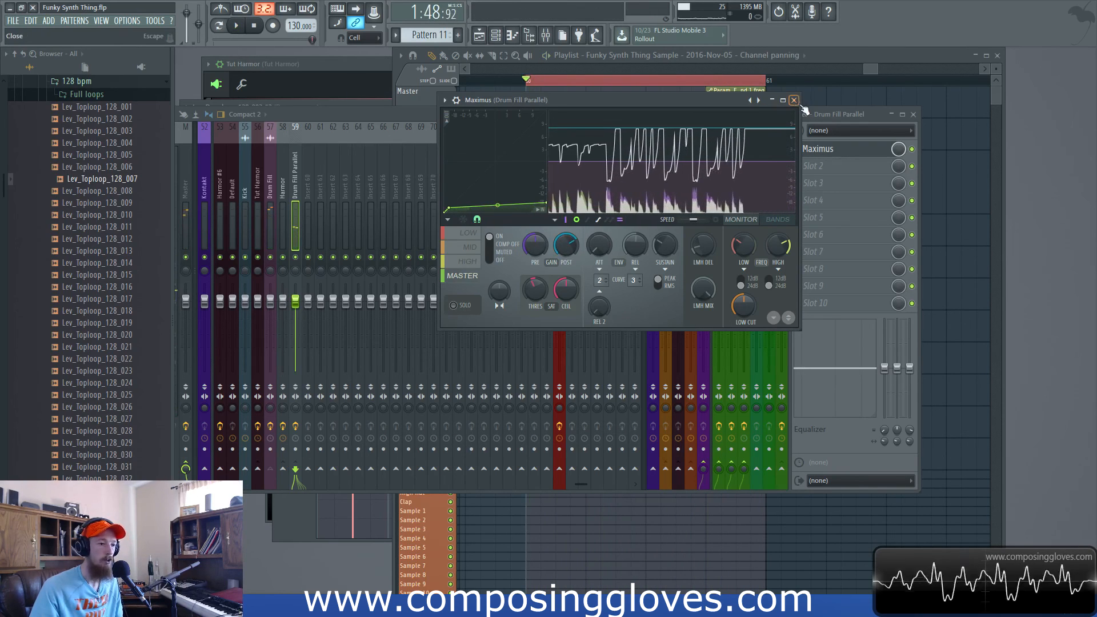
pyautogui.click(794, 101)
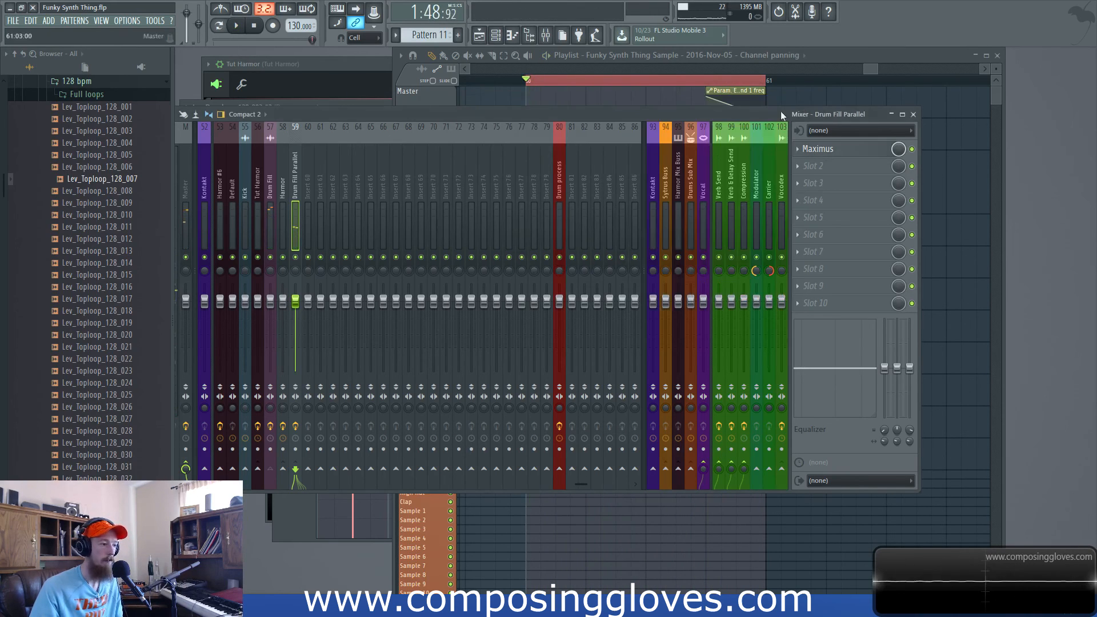
# Add Fruity WaveShaper to slot 2 of Drum Fill Parallel, bend its curve upward, audition the distortion, and close it
pyautogui.click(833, 171)
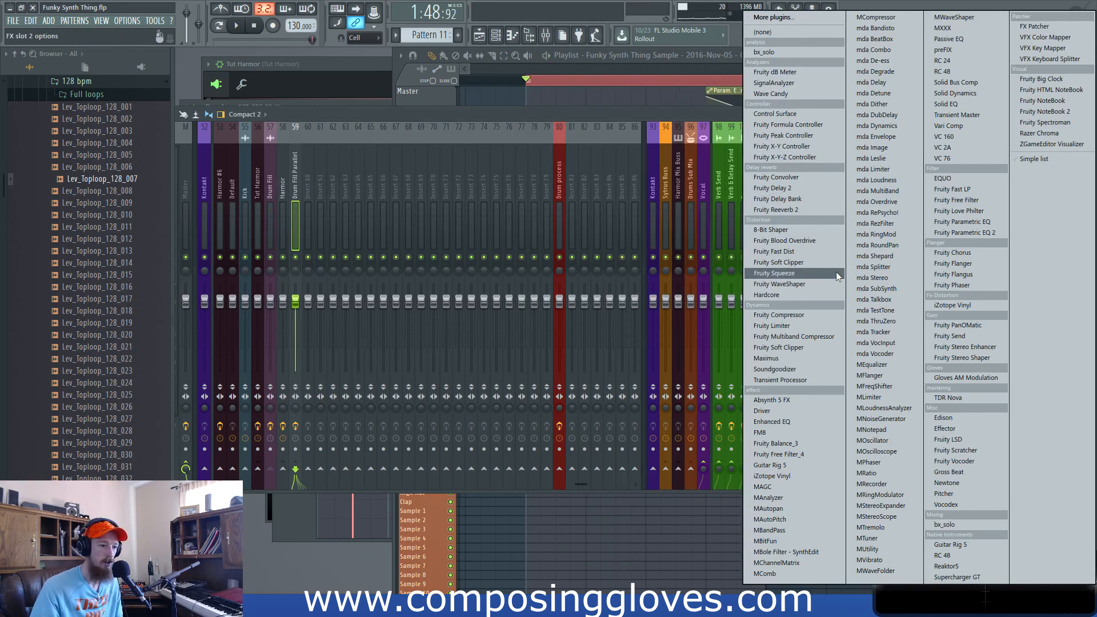
pyautogui.click(831, 288)
pyautogui.moveTo(268, 127); pyautogui.dragTo(745, 250)
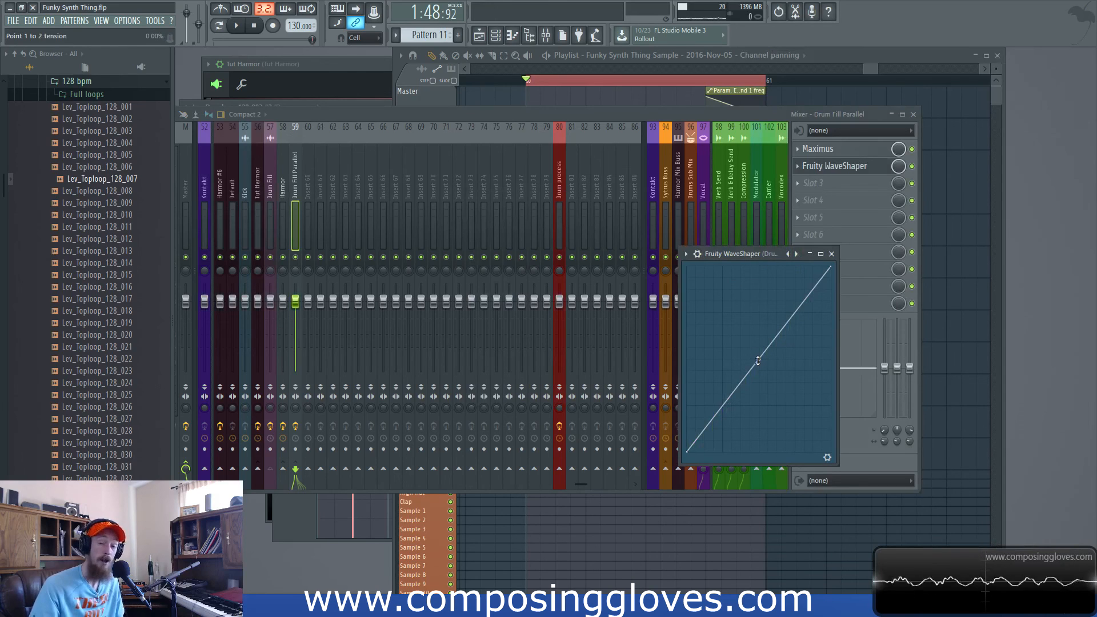
pyautogui.moveTo(758, 361); pyautogui.dragTo(758, 325)
pyautogui.press('space')
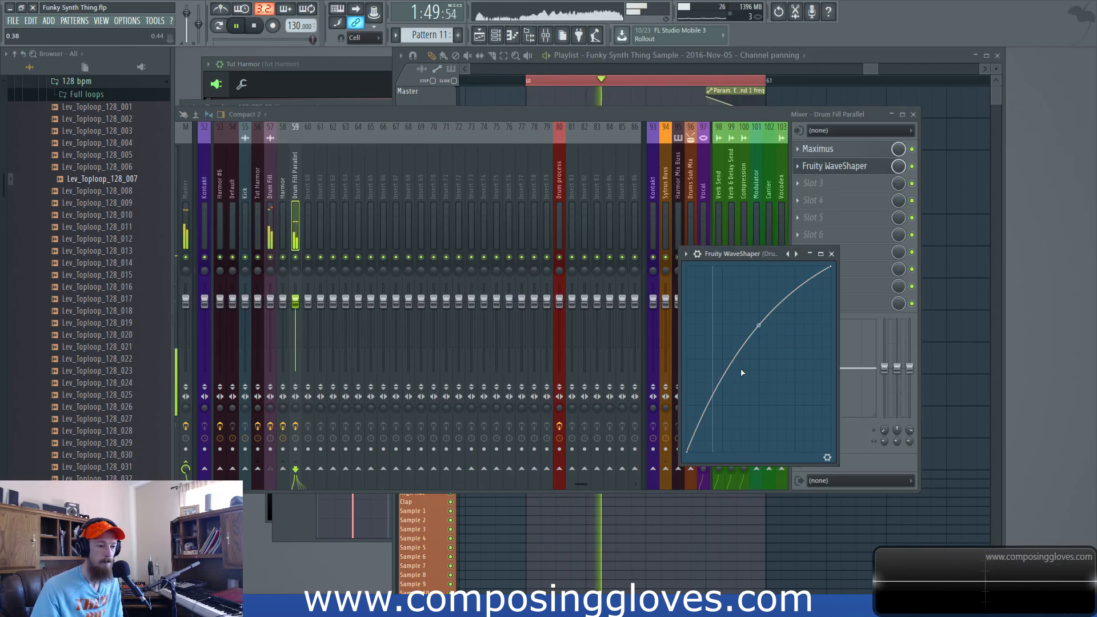
pyautogui.press('space')
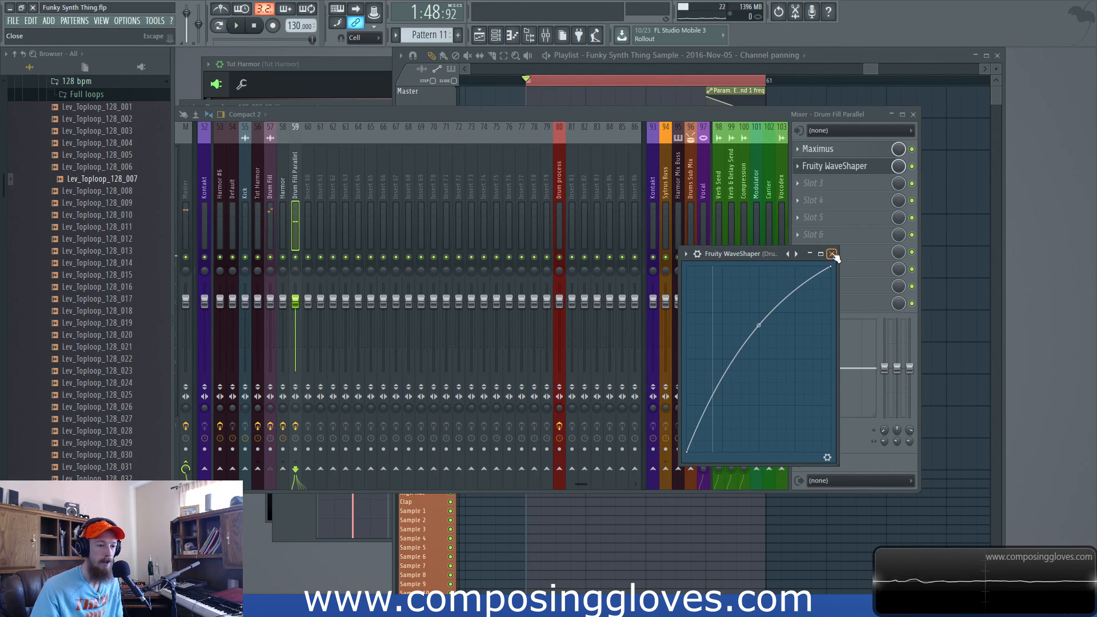
pyautogui.click(831, 254)
# Select the Drum Fill mixer track and play the fill to check its blend with the parallel track
pyautogui.click(273, 189)
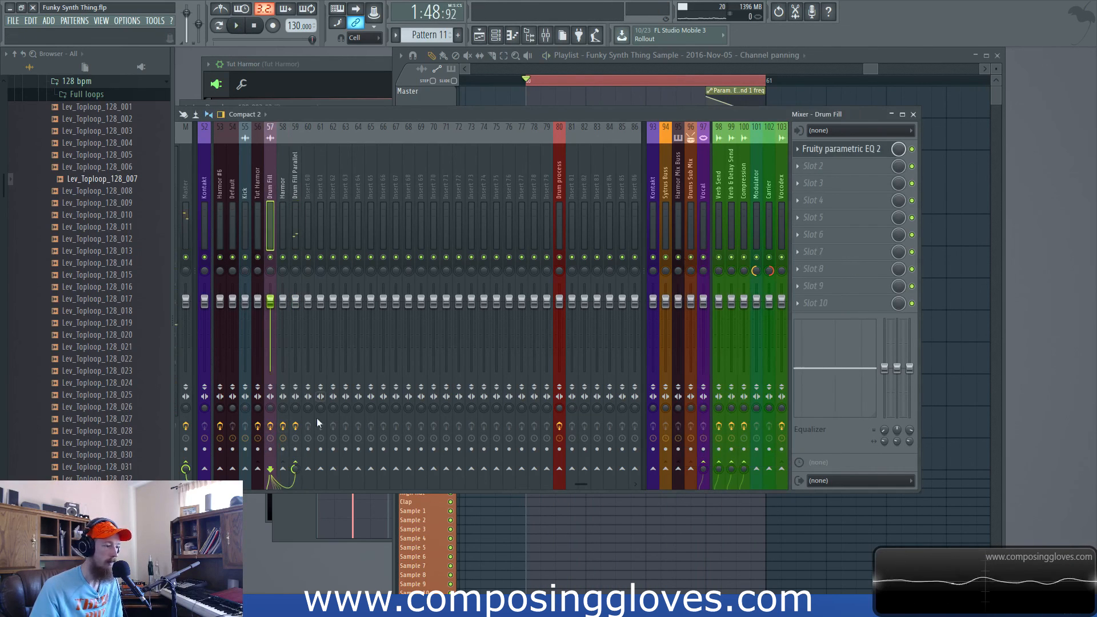
pyautogui.press('space')
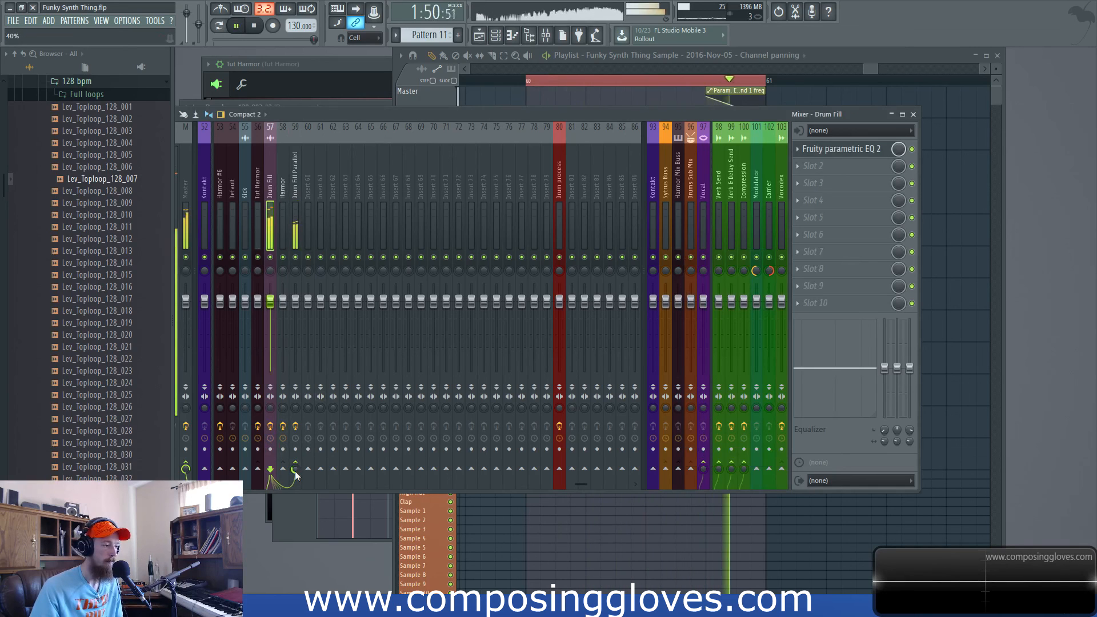
pyautogui.press('space')
# Load Fruity Reeverb 2 into slot 3 of the Drum Fill Parallel mixer track
pyautogui.click(837, 172)
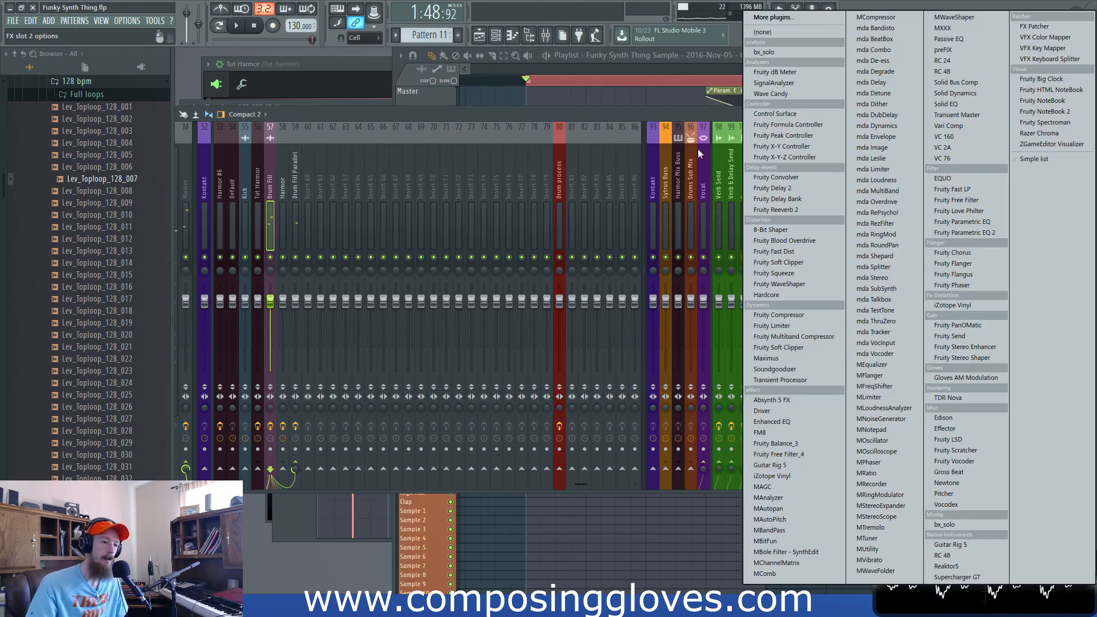
pyautogui.click(294, 172)
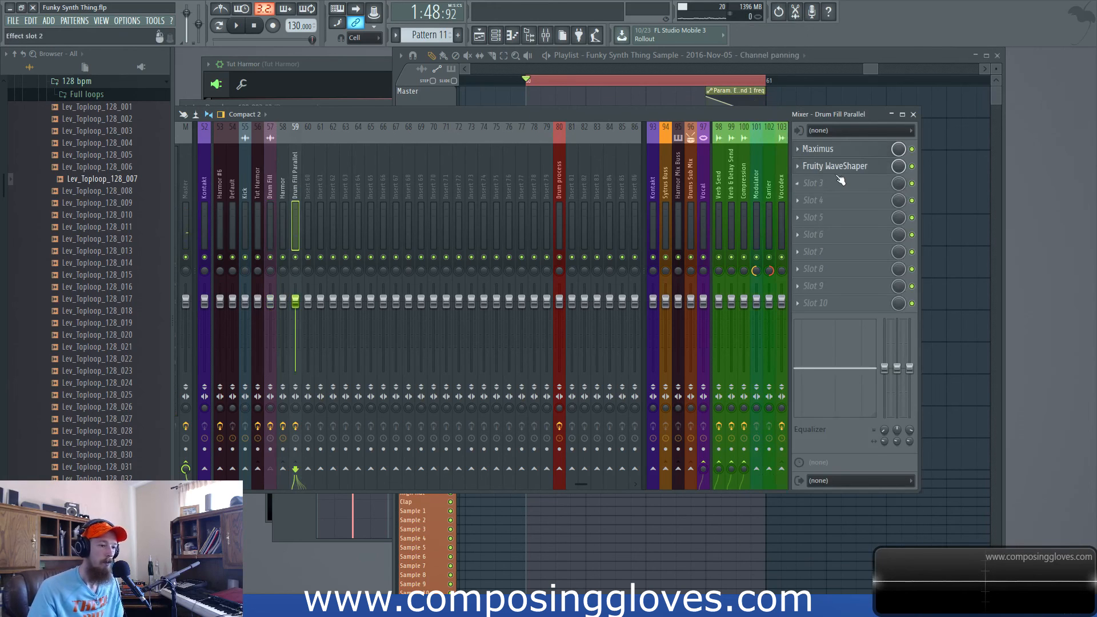
pyautogui.click(835, 183)
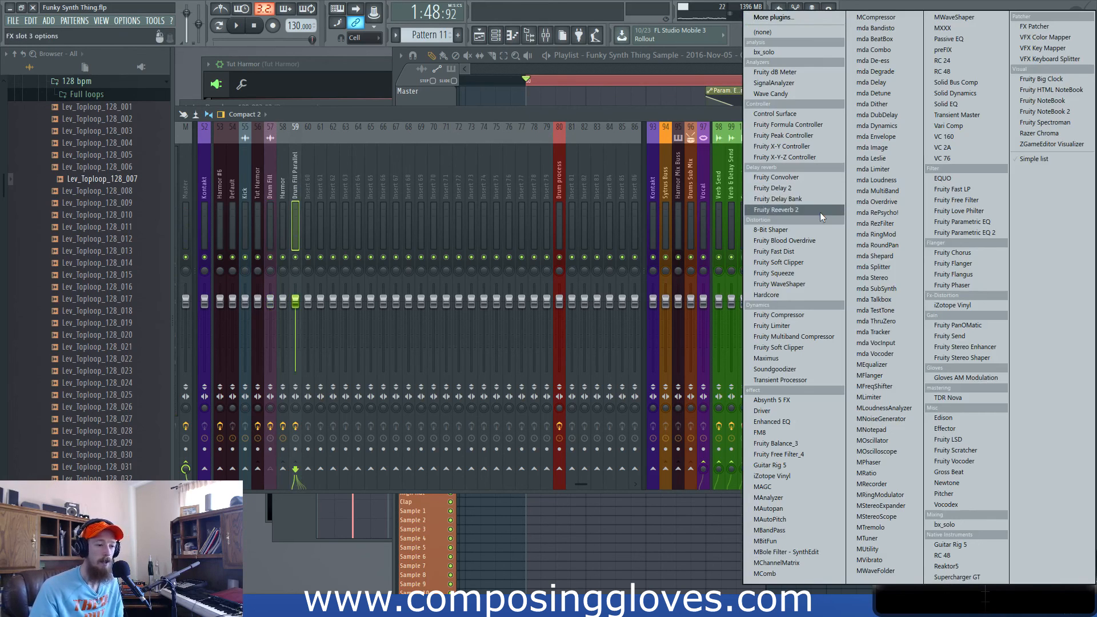
pyautogui.click(821, 209)
pyautogui.moveTo(389, 135); pyautogui.dragTo(637, 165)
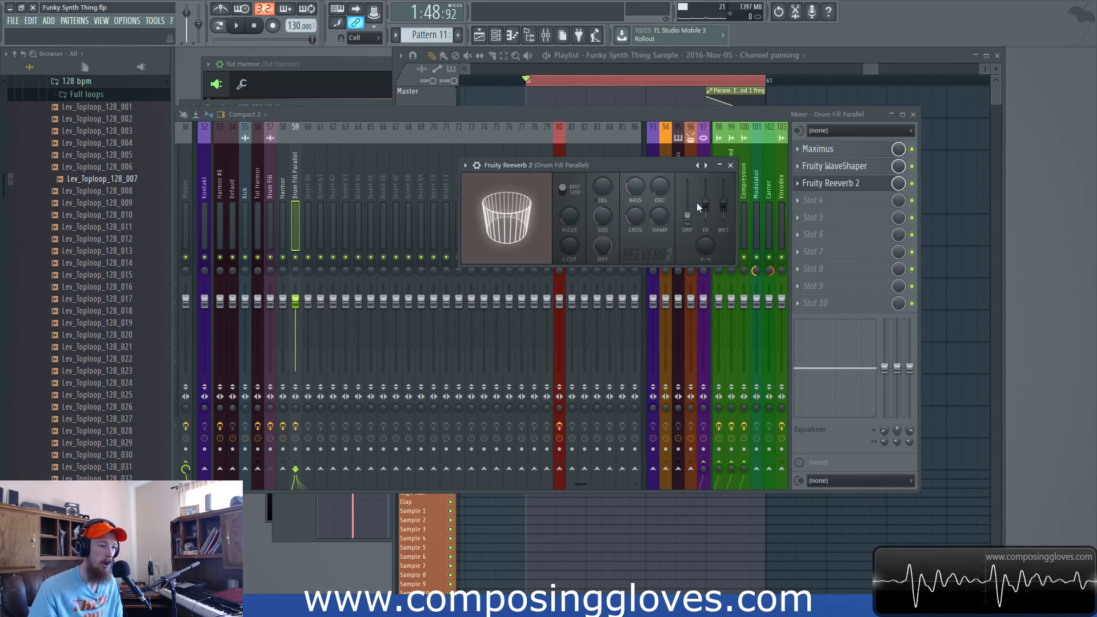
# Raise Reeverb 2's dry level, lower its wet level, and reduce its diffusion
pyautogui.moveTo(688, 189)
pyautogui.mouseDown()
pyautogui.moveTo(687, 178)
pyautogui.moveTo(688, 189)
pyautogui.mouseUp()
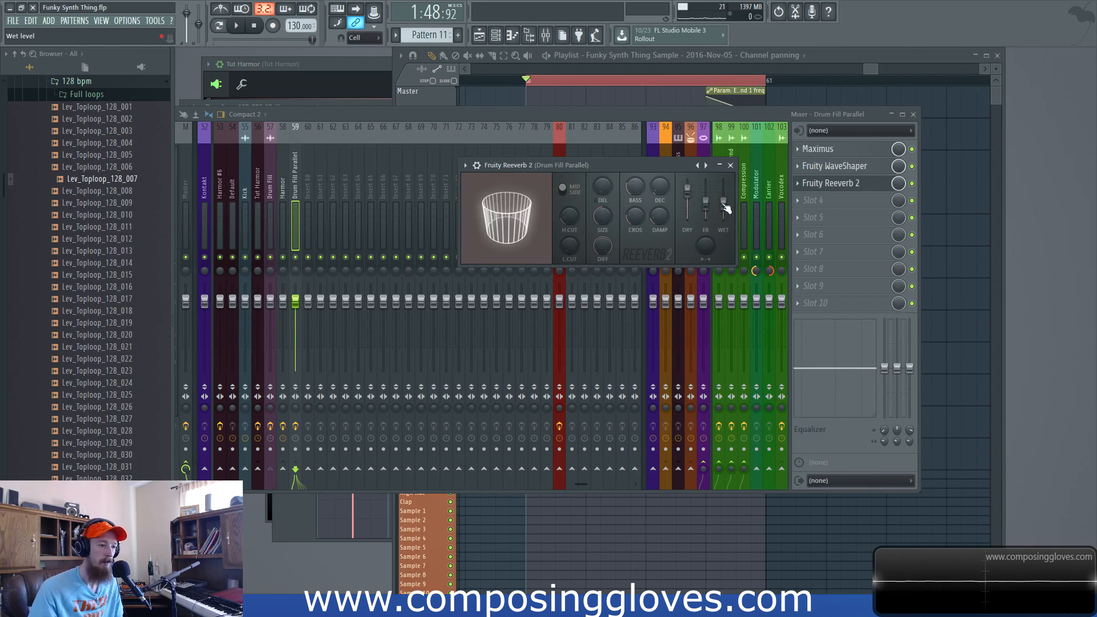
pyautogui.moveTo(723, 204); pyautogui.dragTo(723, 220)
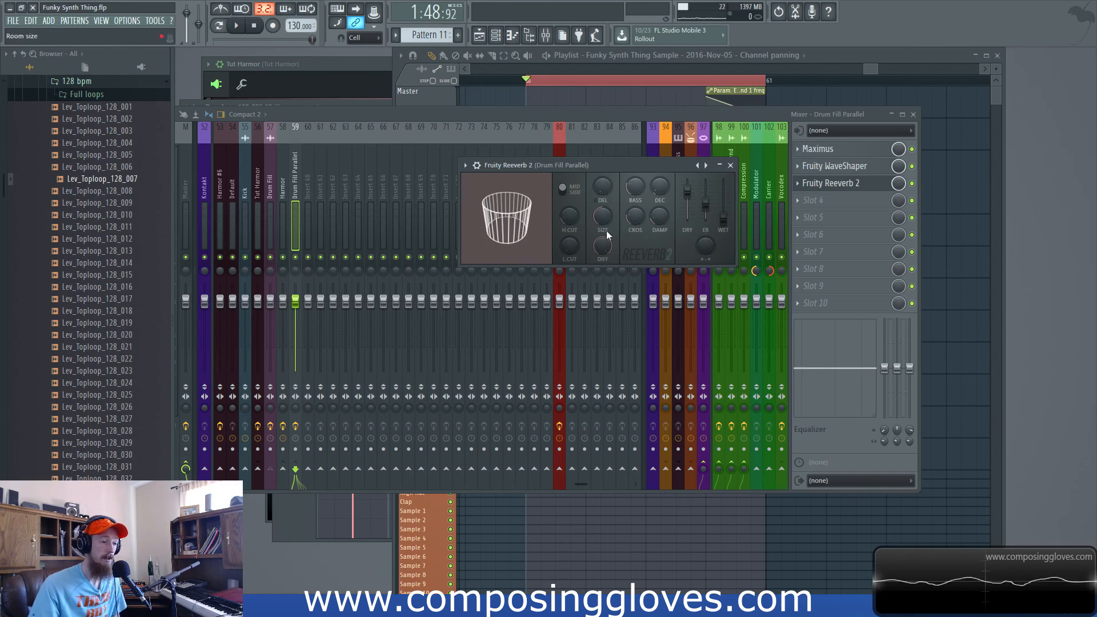
pyautogui.moveTo(603, 246)
pyautogui.mouseDown()
pyautogui.moveTo(603, 264)
pyautogui.moveTo(603, 251)
pyautogui.mouseUp()
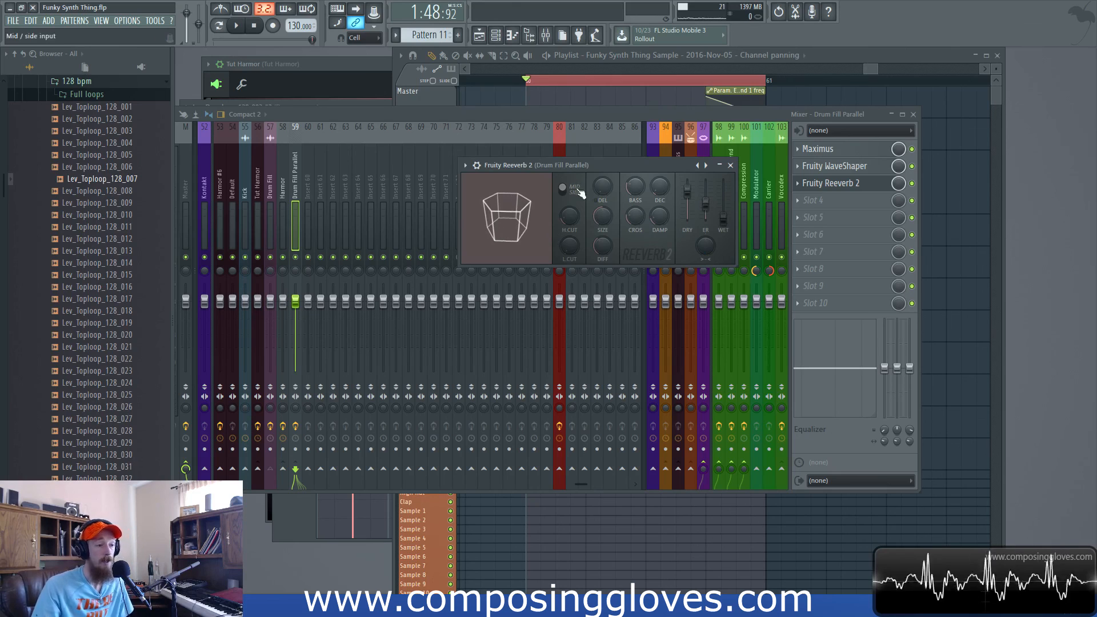
pyautogui.moveTo(633, 163); pyautogui.dragTo(638, 186)
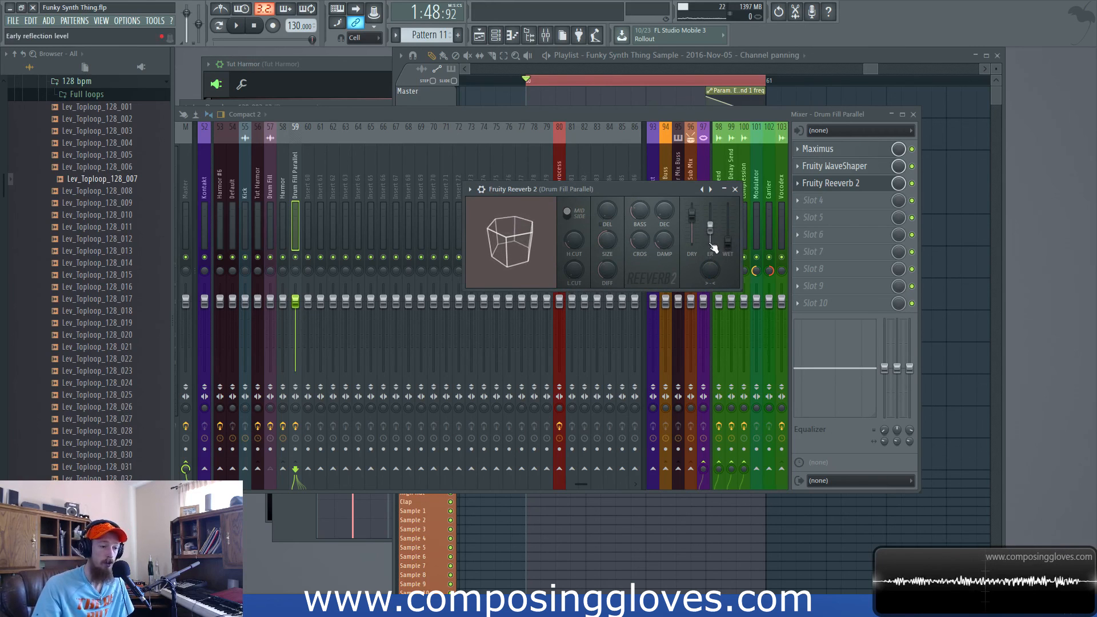
# Raise the reverb's early reflection level, shorten its decay, lower its high damping, audition the fill, and close the reverb
pyautogui.moveTo(714, 235); pyautogui.dragTo(664, 216)
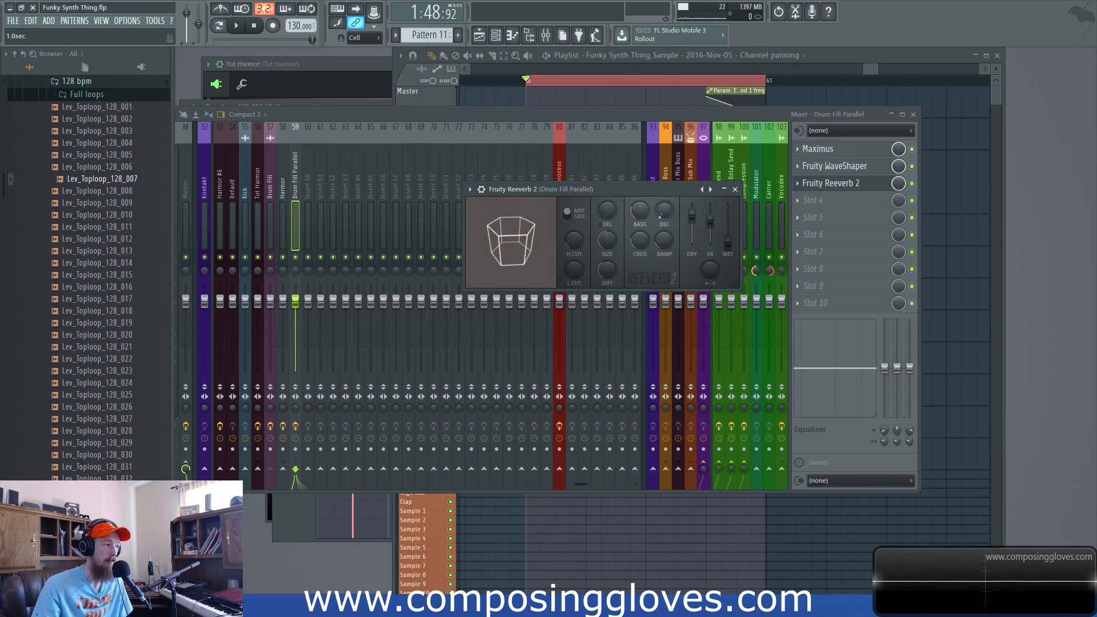
pyautogui.moveTo(664, 216); pyautogui.dragTo(664, 220)
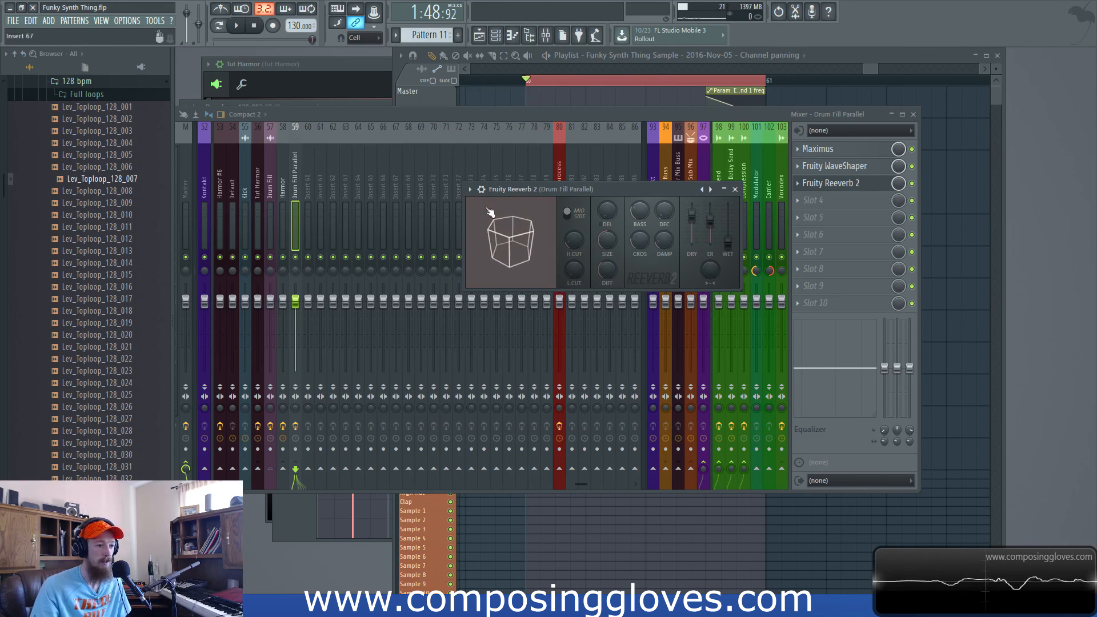
pyautogui.moveTo(665, 241); pyautogui.dragTo(665, 268)
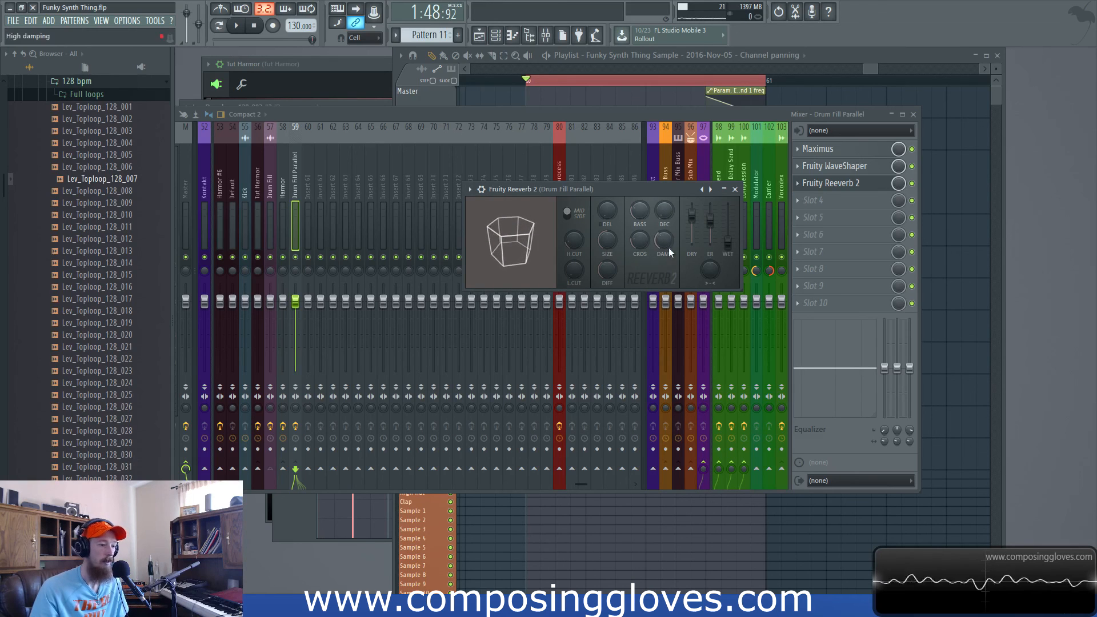
pyautogui.press('space')
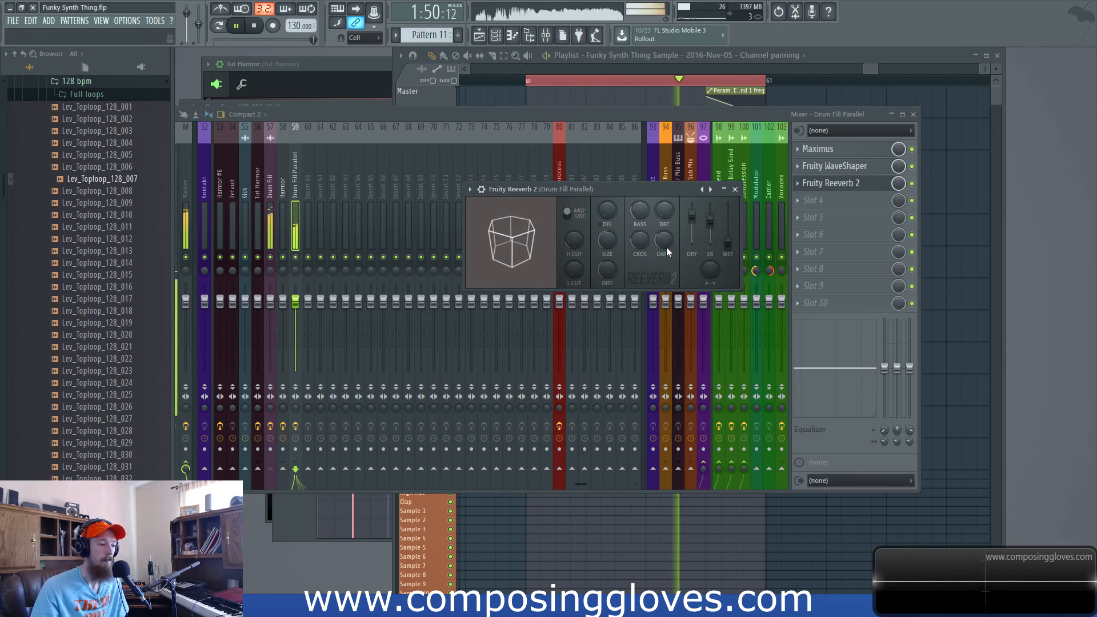
pyautogui.press('space')
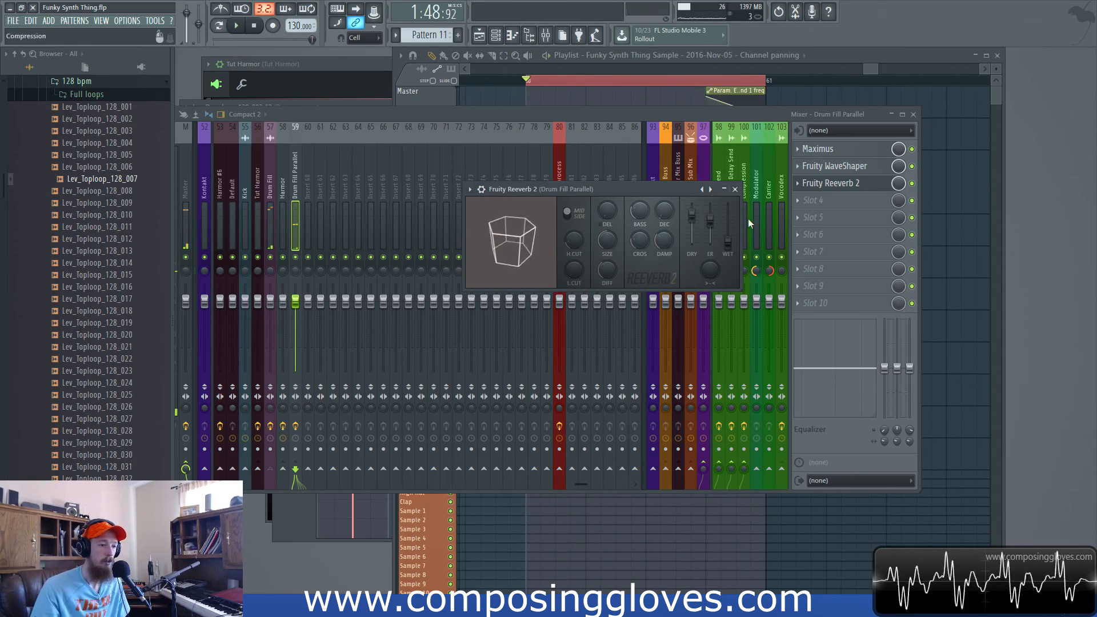
pyautogui.click(735, 190)
# Compare the drum fill with Fruity Reeverb 2 bypassed and enabled on the parallel track
pyautogui.press('space')
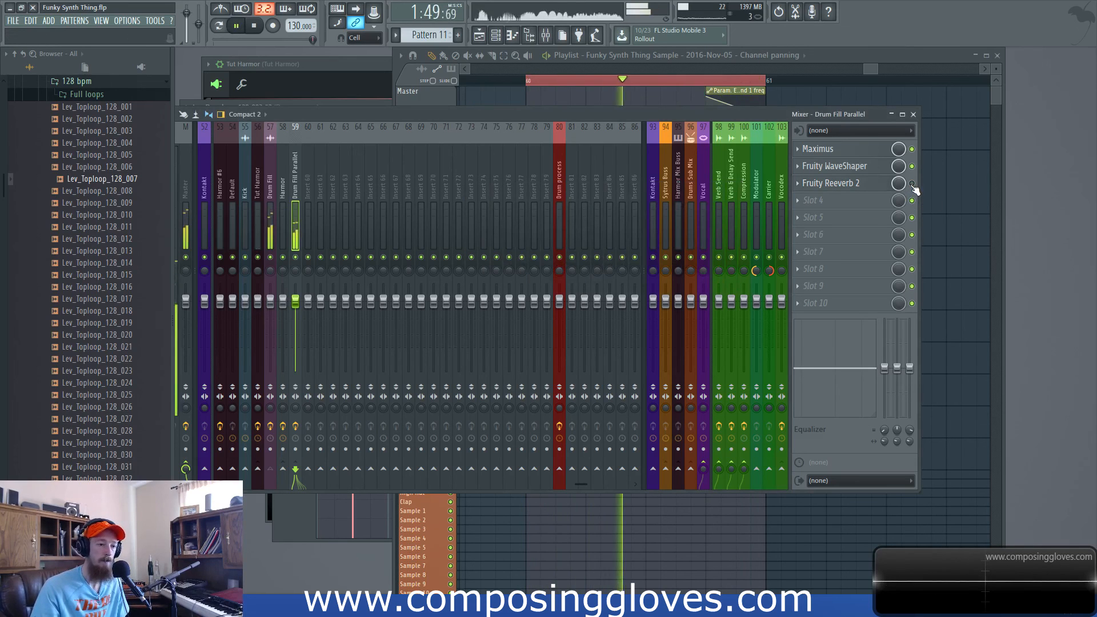
pyautogui.press('space')
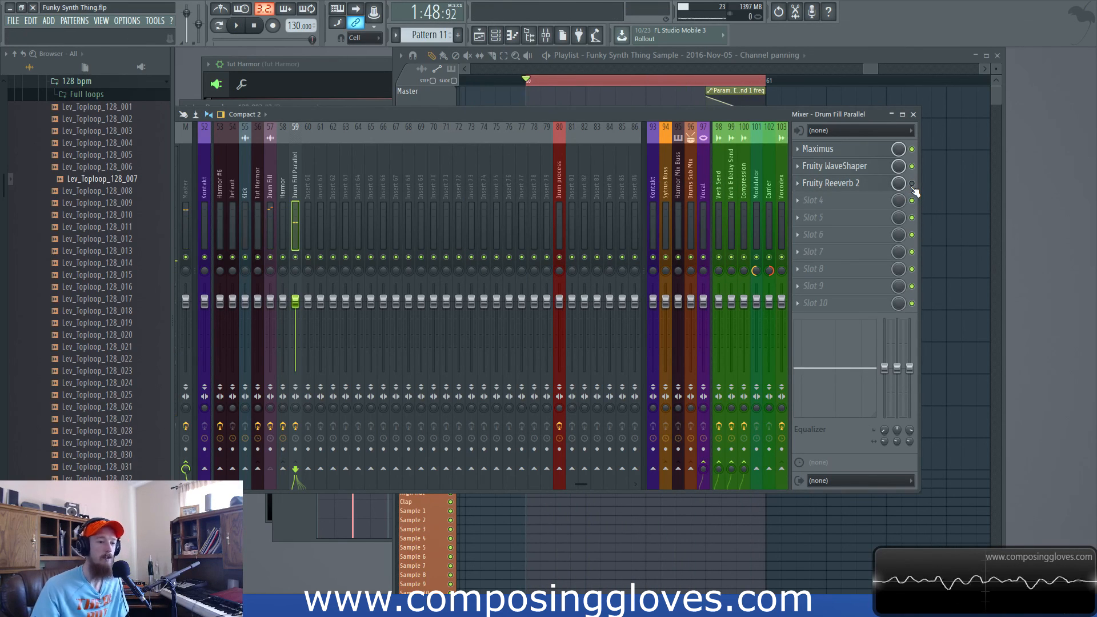
pyautogui.click(912, 184)
pyautogui.press('space')
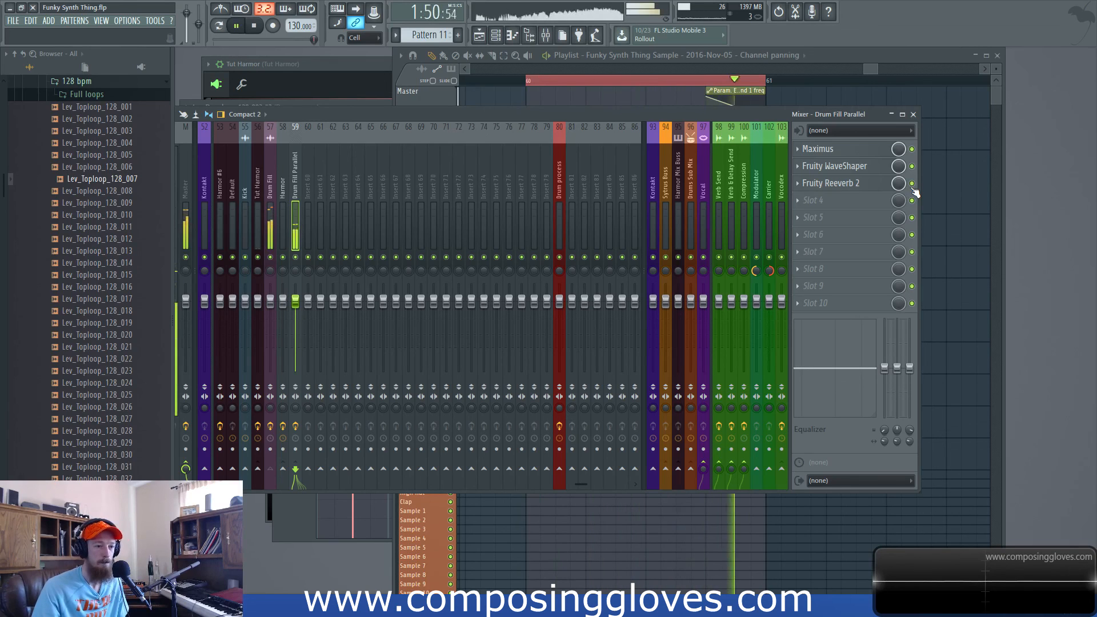
pyautogui.press('space')
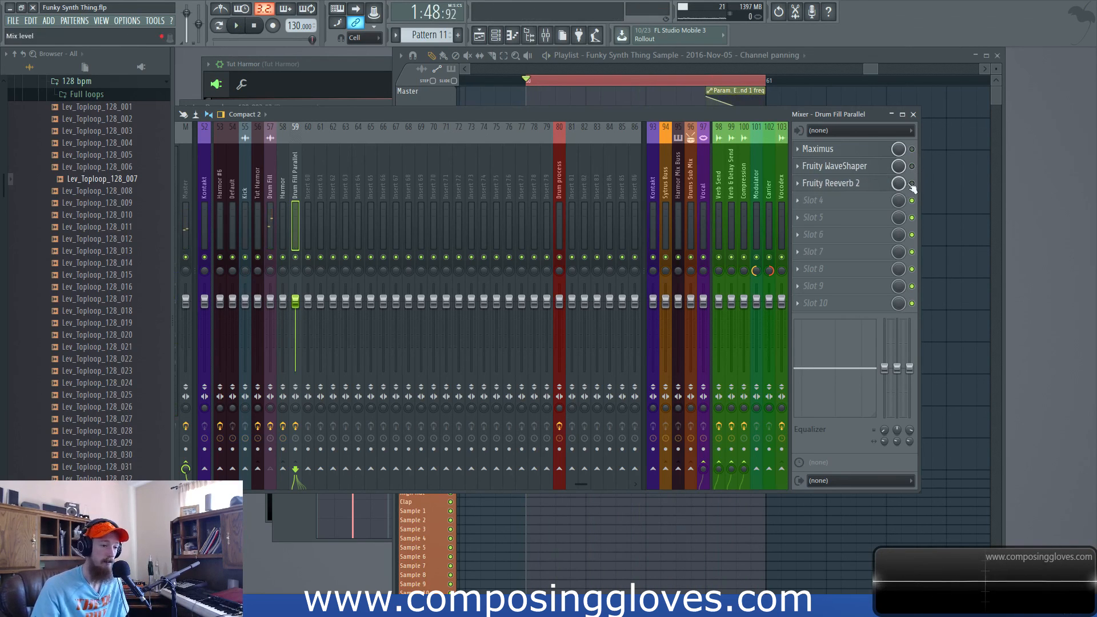
# Compare the fill with all of the parallel track's effects bypassed and enabled, leaving them enabled
pyautogui.click(913, 184)
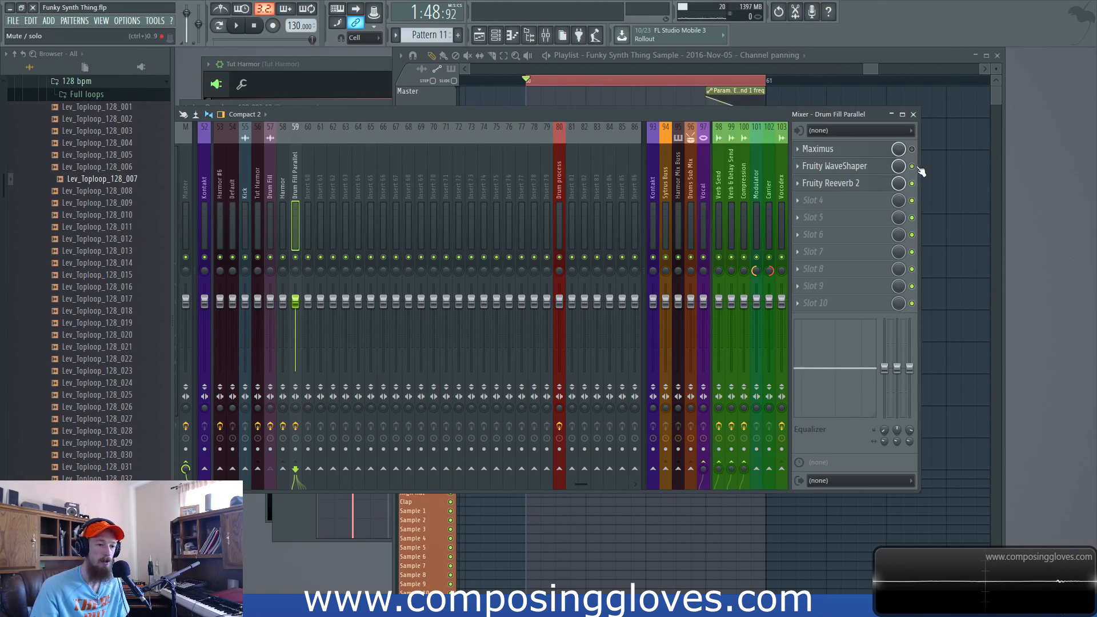
pyautogui.press('space')
pyautogui.press('space')
pyautogui.press('space')
pyautogui.click(296, 426)
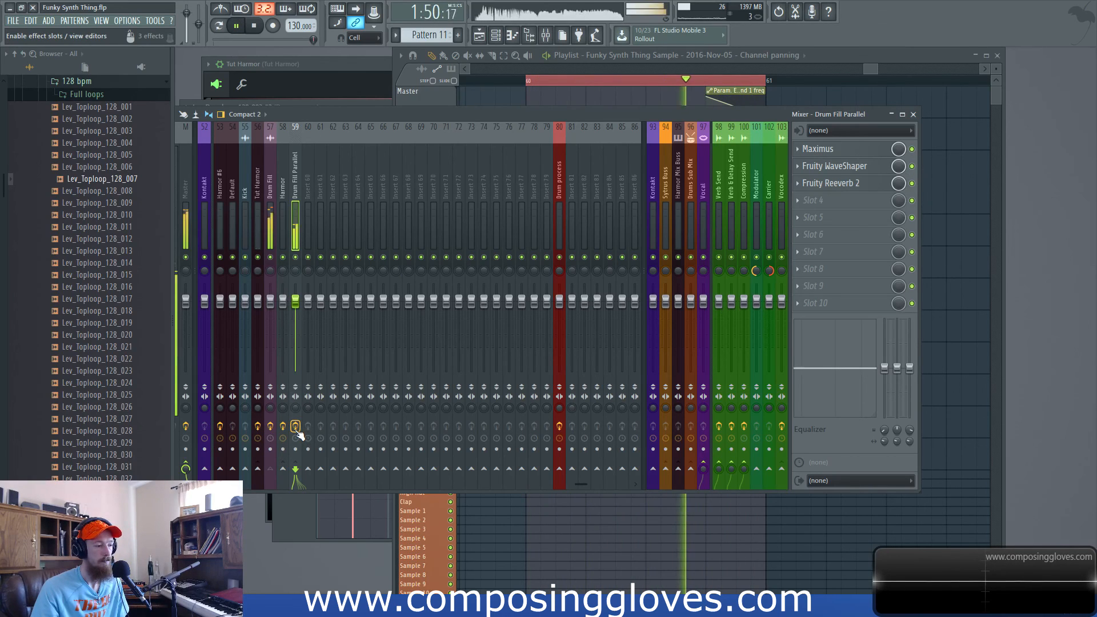
pyautogui.press('space')
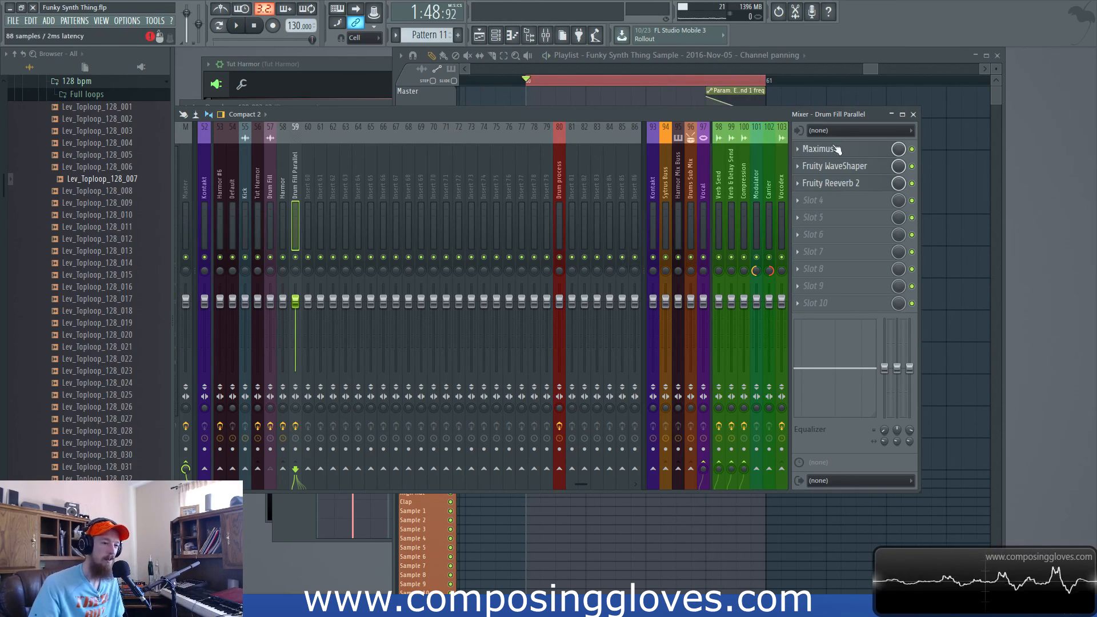
# Move the resampled drum fill clip from the Extra 2 playlist track to Extra 4
pyautogui.click(282, 189)
pyautogui.click(270, 188)
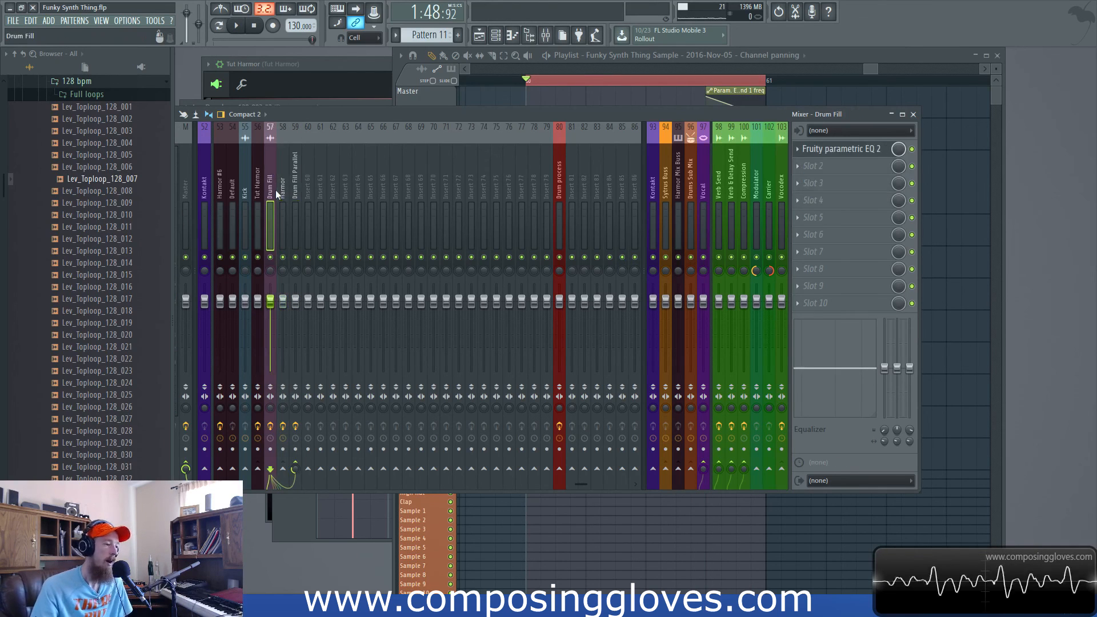
pyautogui.moveTo(862, 68); pyautogui.dragTo(869, 68)
pyautogui.scroll(2, 899, 197)
pyautogui.click(947, 189)
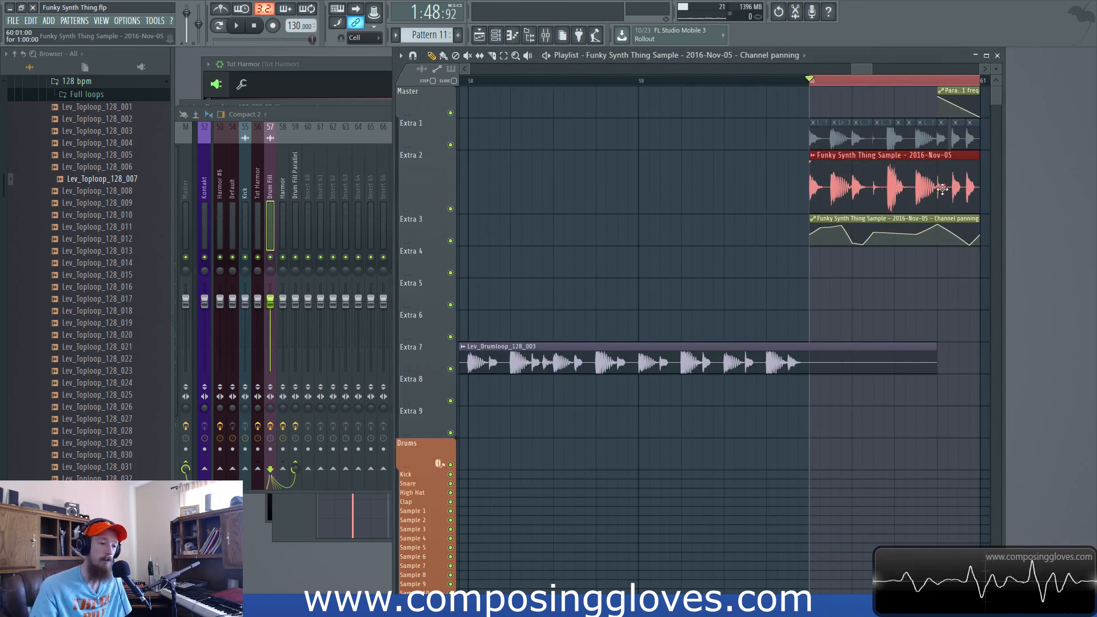
pyautogui.scroll(3, 942, 188)
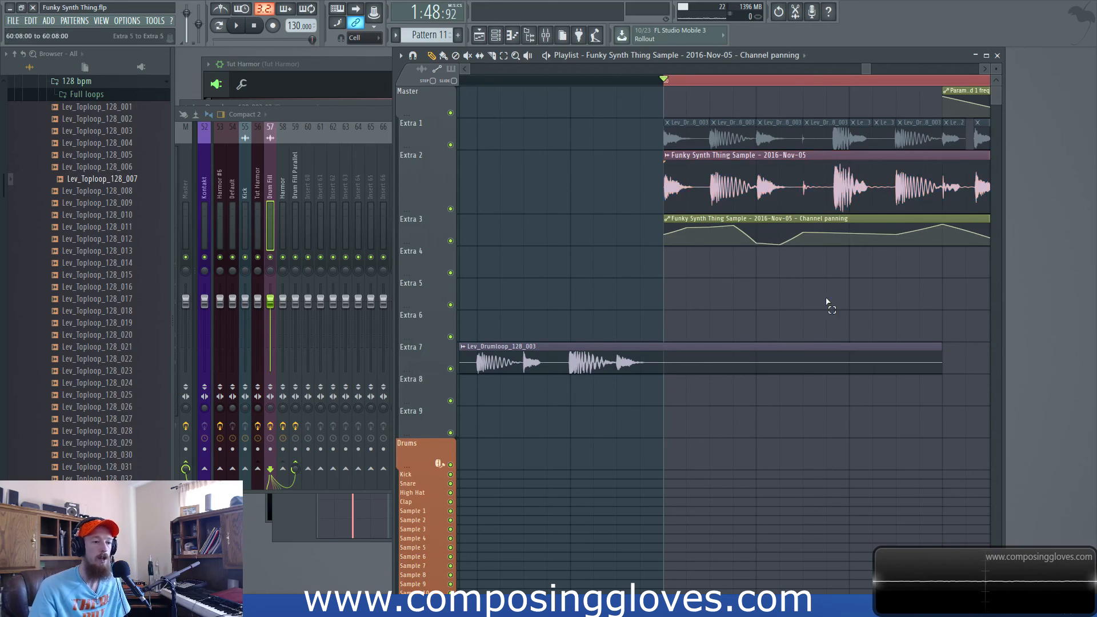
pyautogui.moveTo(829, 301); pyautogui.dragTo(597, 190)
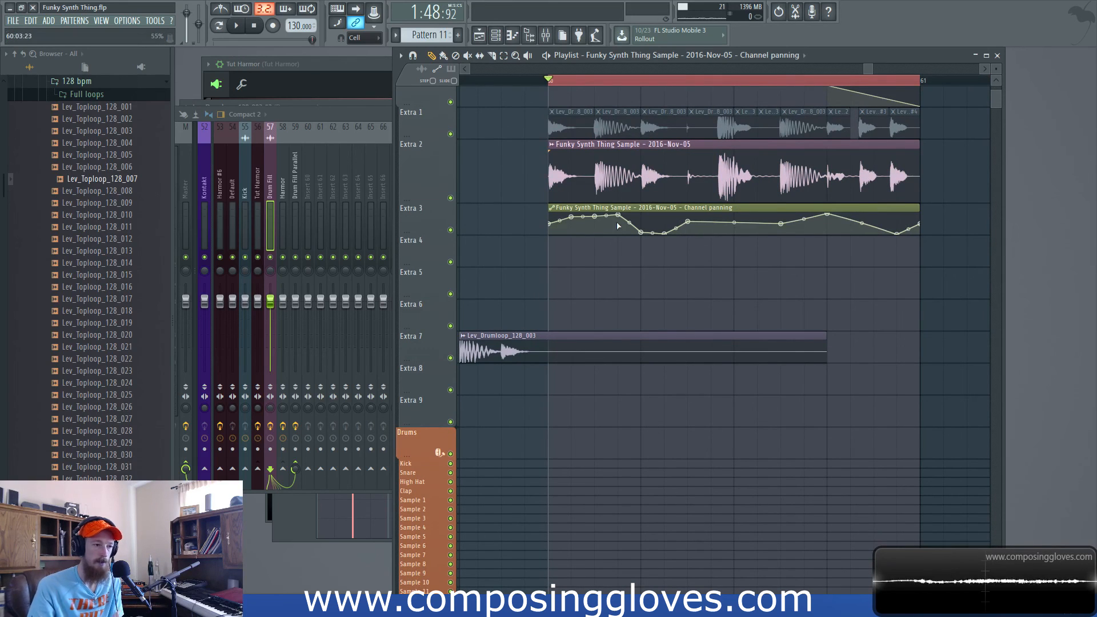
pyautogui.moveTo(647, 178); pyautogui.dragTo(641, 302)
# Slice out the fill's third hit, move that slice to Extra 5, and make it a unique sample
pyautogui.moveTo(687, 247); pyautogui.dragTo(670, 294)
pyautogui.click(646, 272)
pyautogui.click(683, 357)
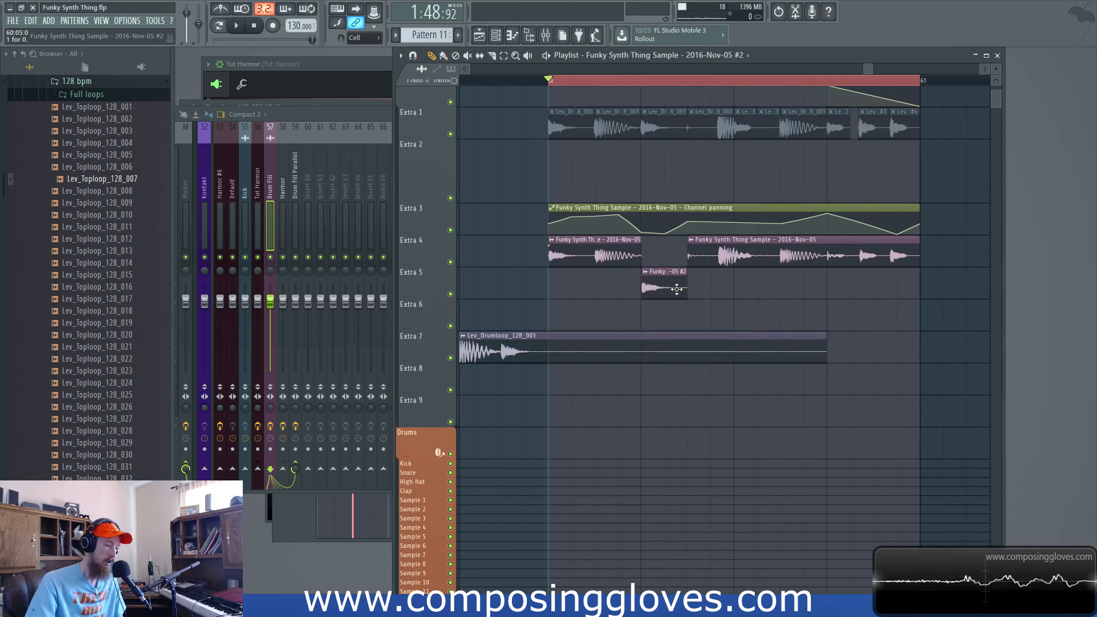
# Try extending the isolated slice on Extra 5 to twice its length
pyautogui.moveTo(691, 289); pyautogui.dragTo(725, 291)
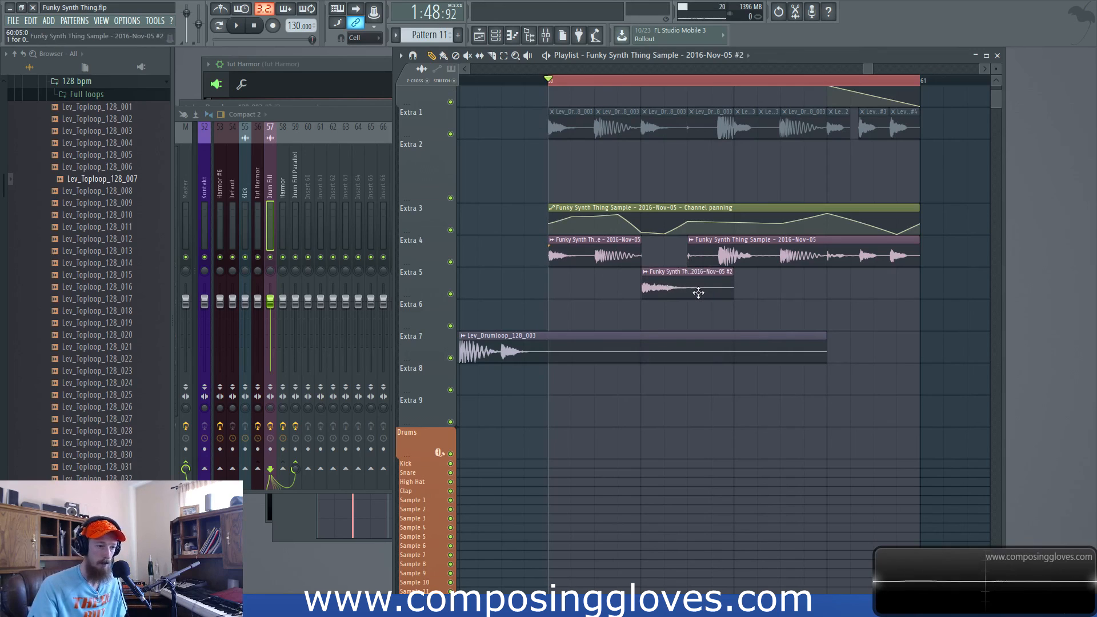
pyautogui.scroll(2, 696, 303)
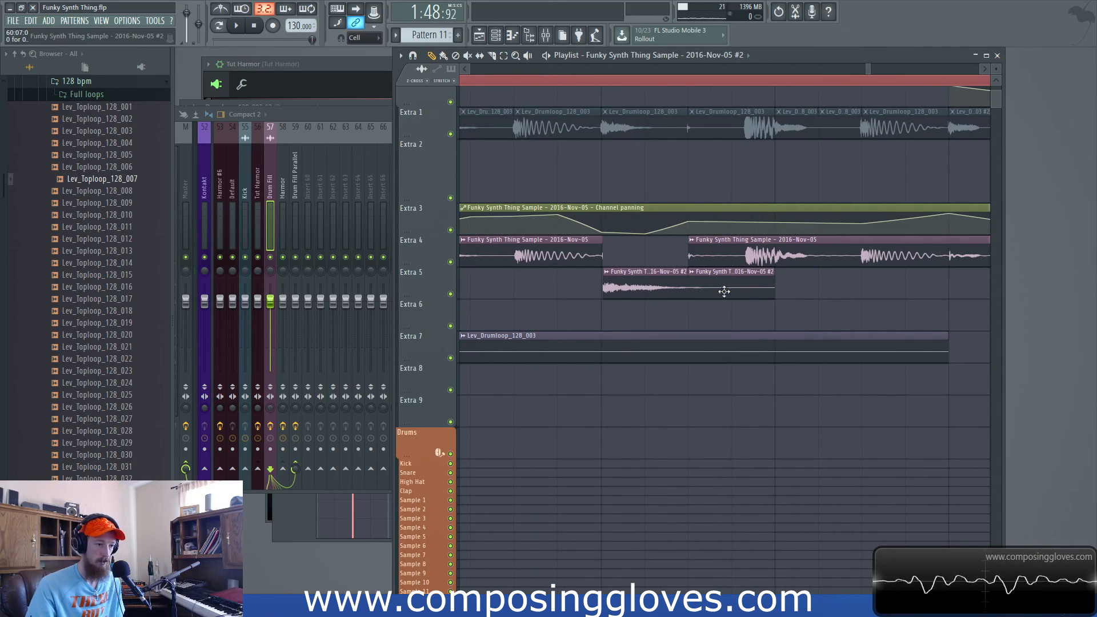
pyautogui.hotkey('ctrl', 'z')
# Move the unique slice back into its gap on Extra 4 and play the fill
pyautogui.moveTo(641, 286); pyautogui.dragTo(642, 255)
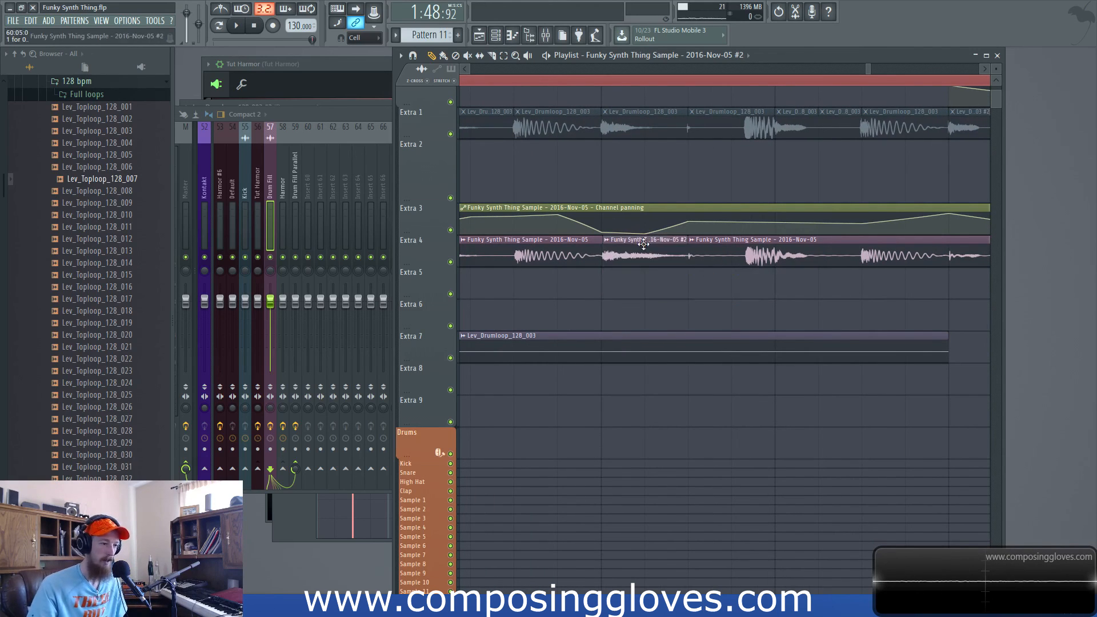
pyautogui.scroll(-2, 657, 276)
pyautogui.press('space')
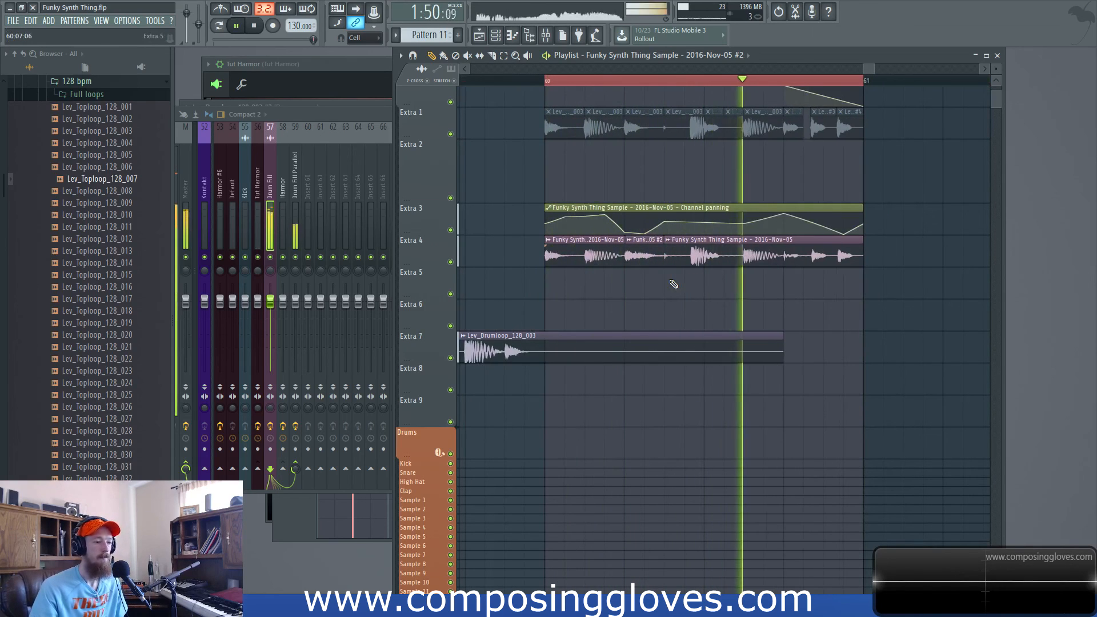
# Move the unique slice from Extra 4 down to Extra 5 and set its time-stretching mode to e3 mono
pyautogui.press('space')
pyautogui.moveTo(645, 257); pyautogui.dragTo(649, 298)
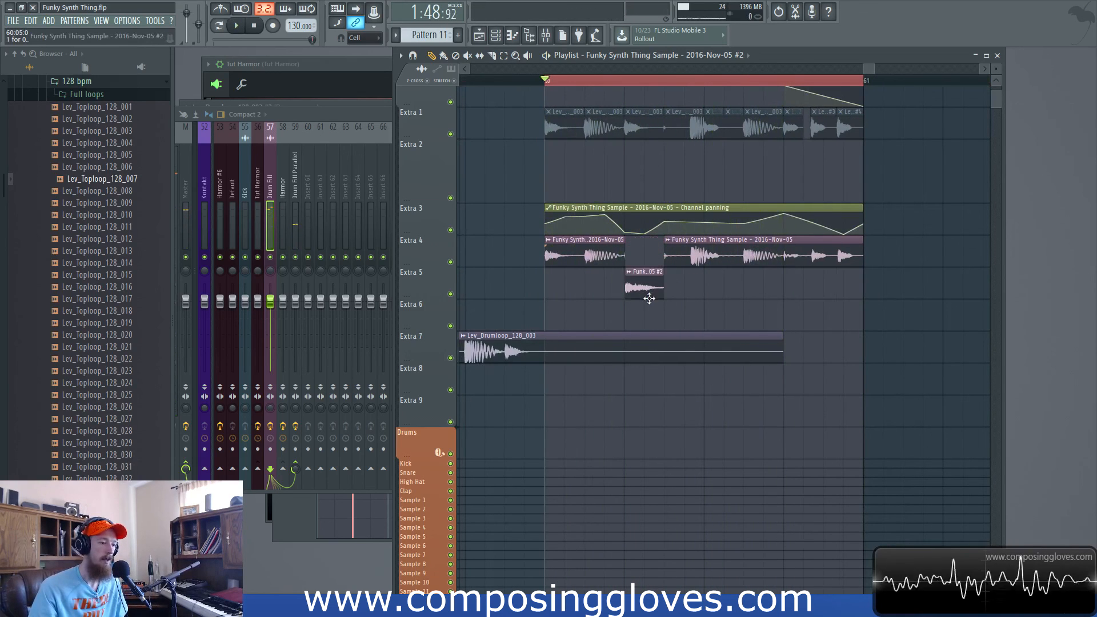
pyautogui.doubleClick(643, 280)
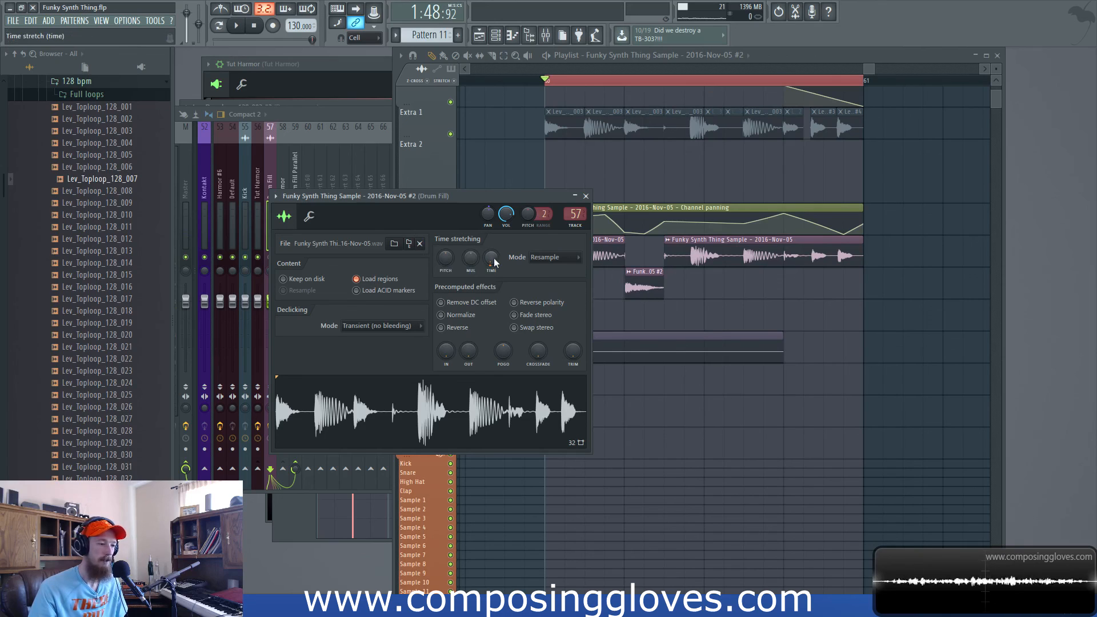
pyautogui.scroll(1, 492, 260)
pyautogui.hotkey('ctrl', 'z')
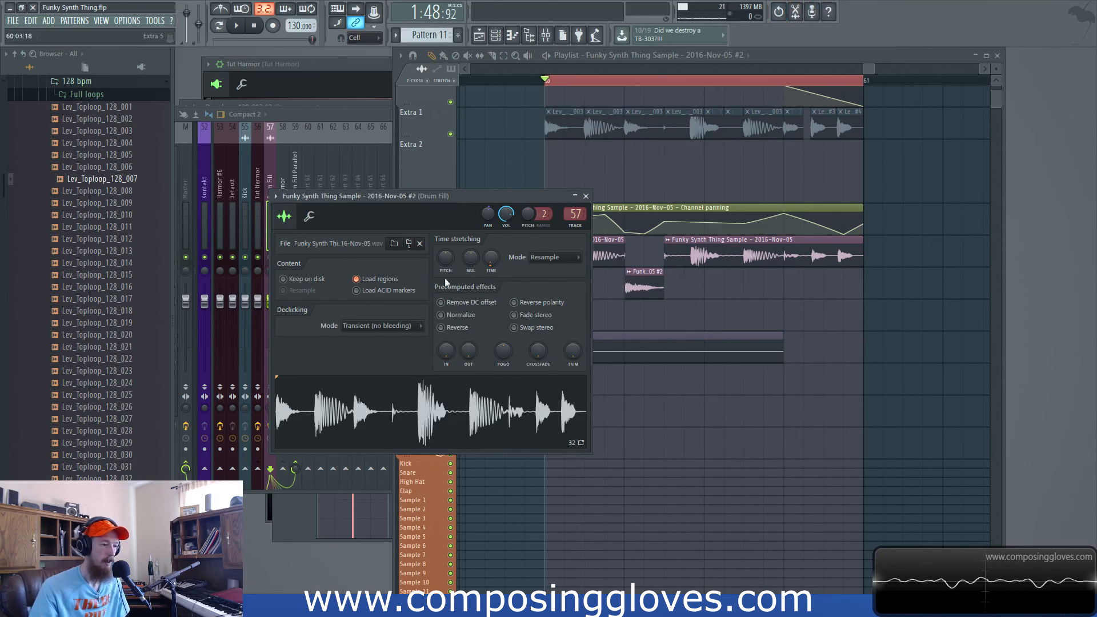
pyautogui.click(562, 257)
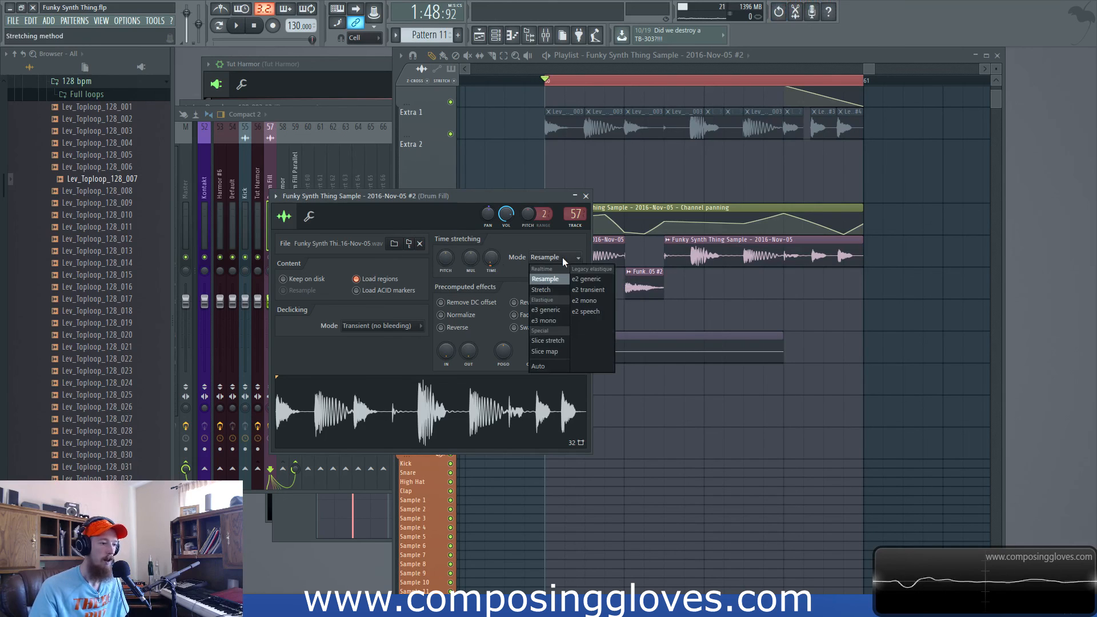
pyautogui.click(553, 319)
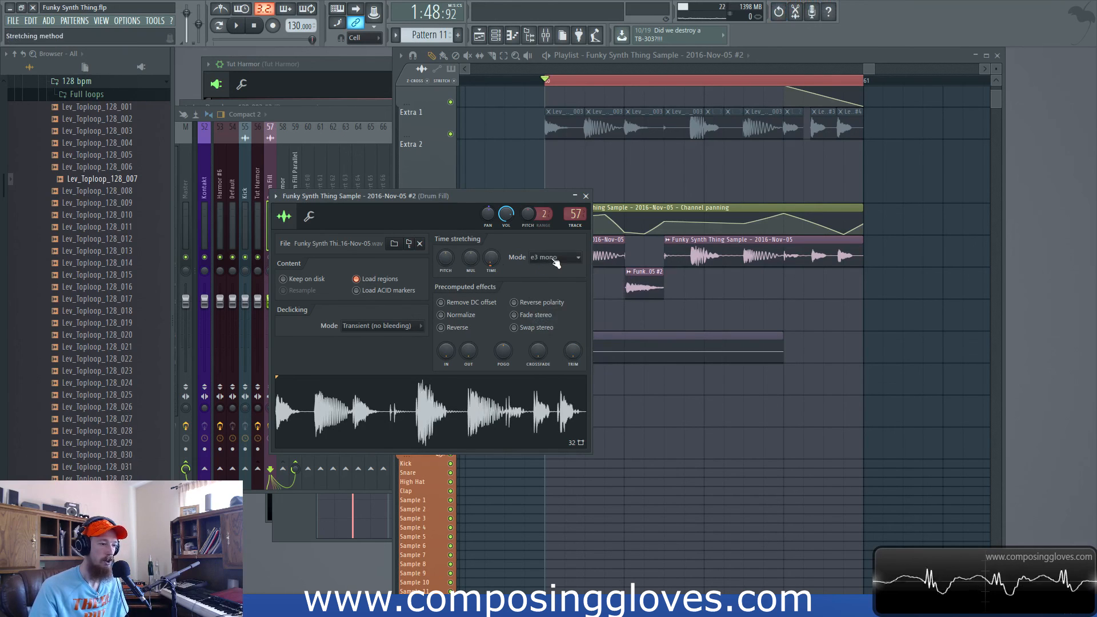
pyautogui.press('space')
pyautogui.press('space')
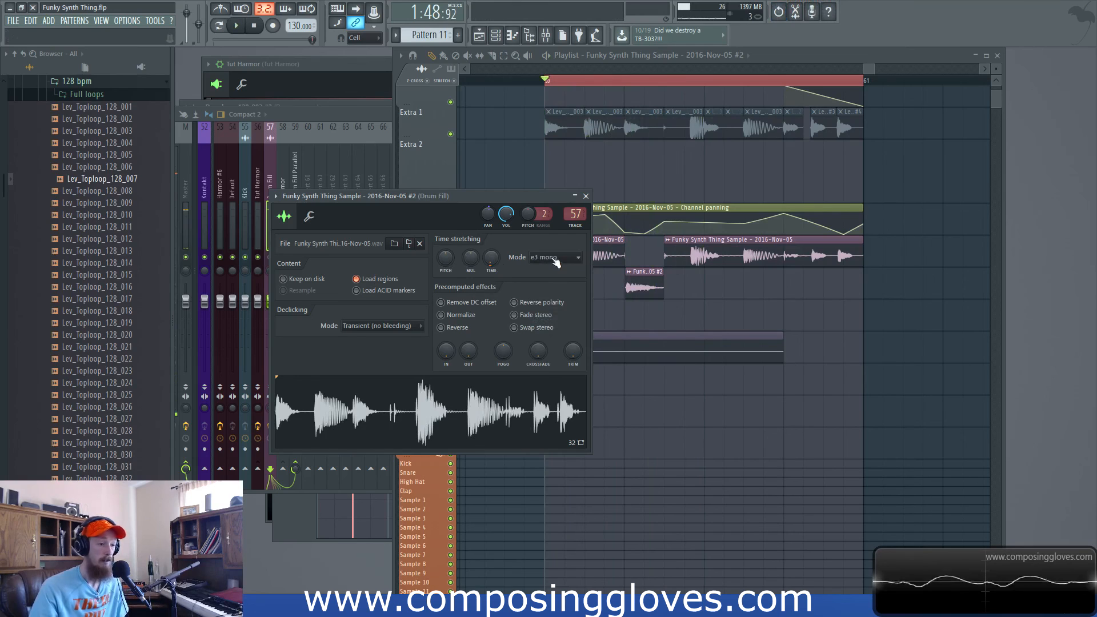
# Shorten the unique slice on Extra 5 to half its length and play the fill
pyautogui.click(695, 293)
pyautogui.scroll(2, 692, 292)
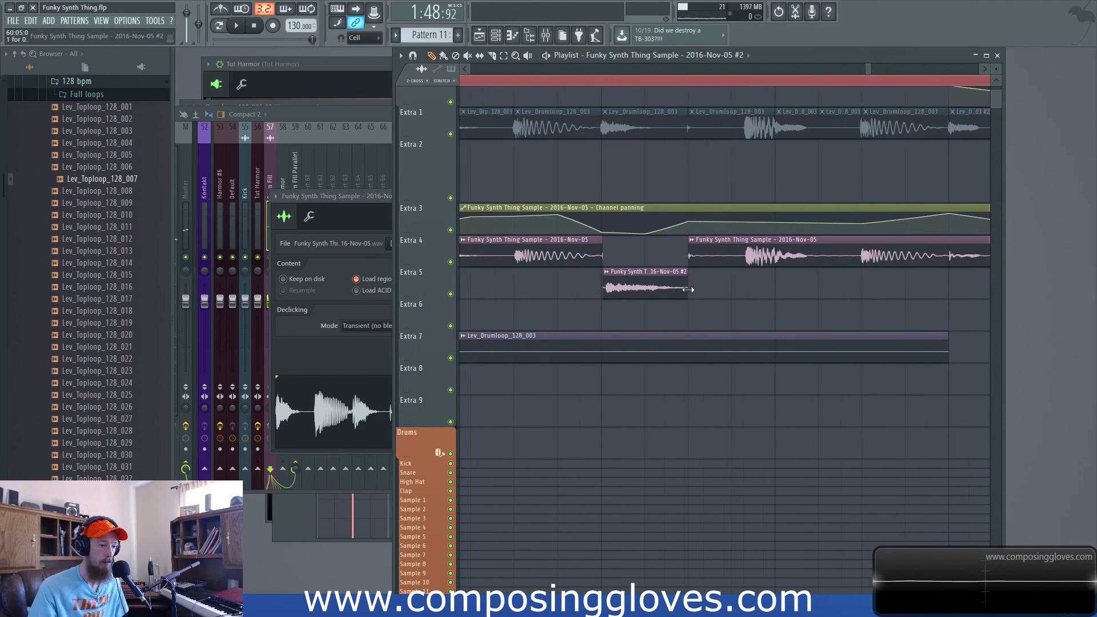
pyautogui.moveTo(688, 290); pyautogui.dragTo(644, 291)
pyautogui.press('space')
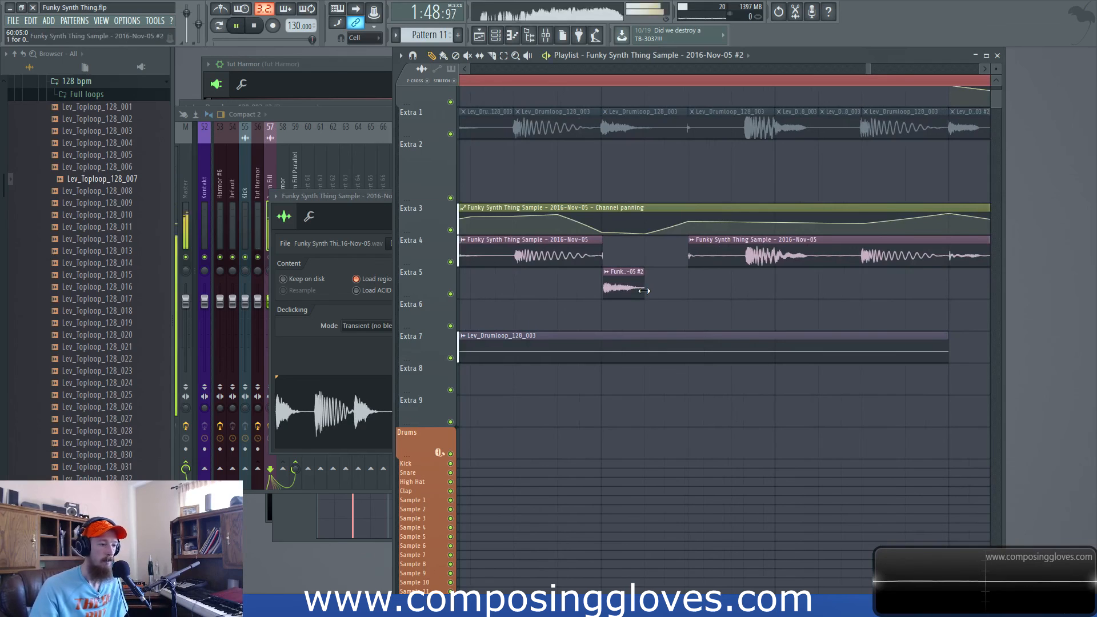
pyautogui.press('space')
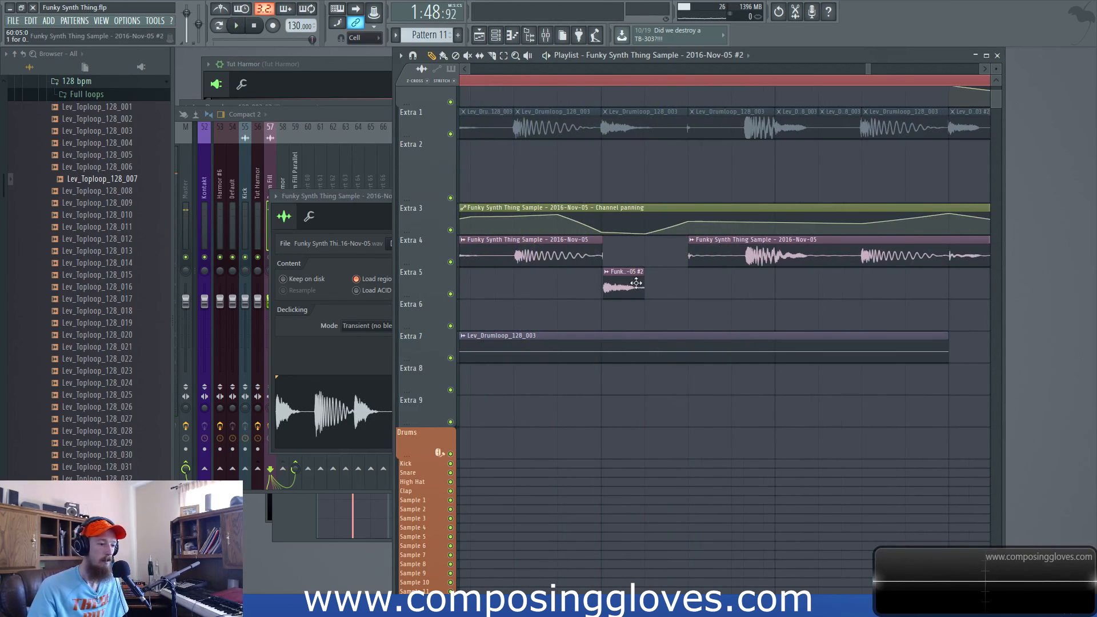
# Cut the shortened slice on Extra 5 into two pieces slightly past its middle and return to draw mode
pyautogui.scroll(2, 635, 316)
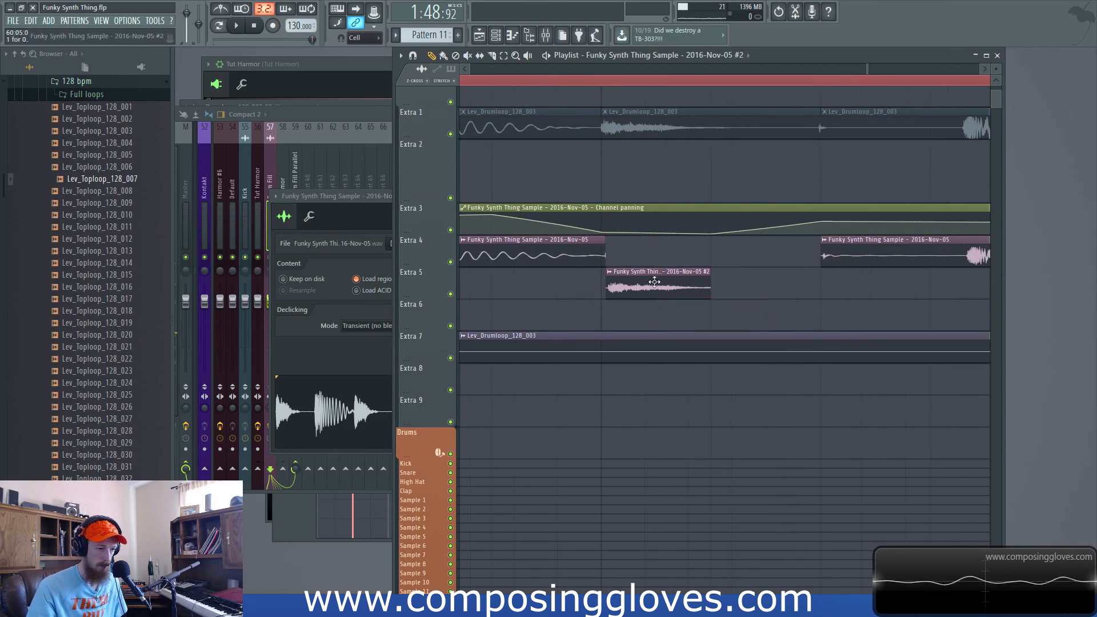
pyautogui.rightClick(674, 254)
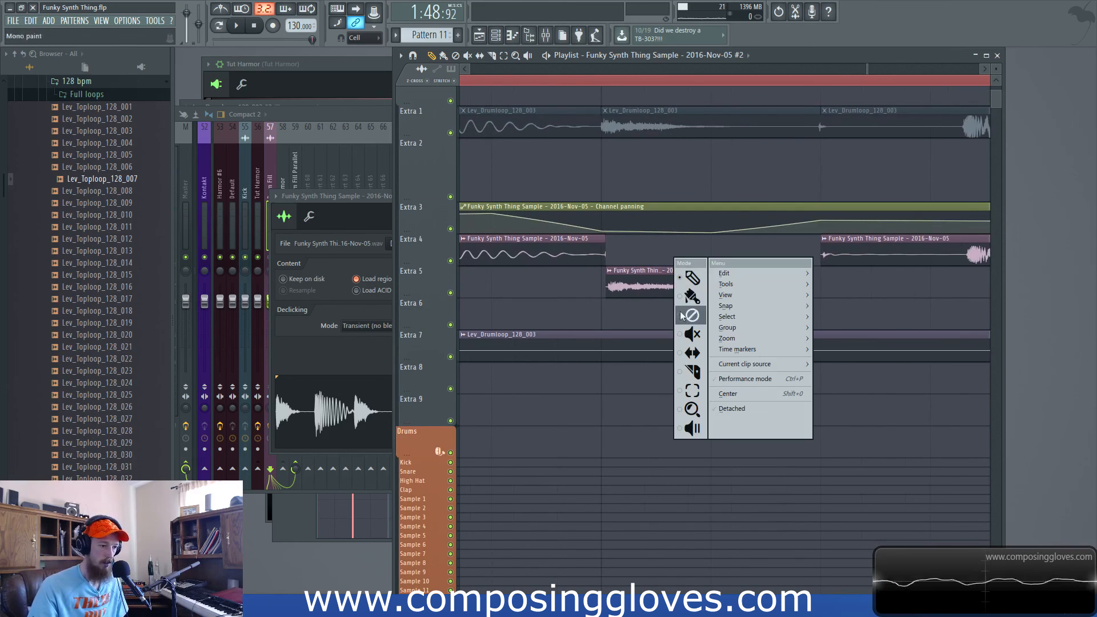
pyautogui.click(690, 375)
pyautogui.moveTo(667, 254); pyautogui.dragTo(659, 317)
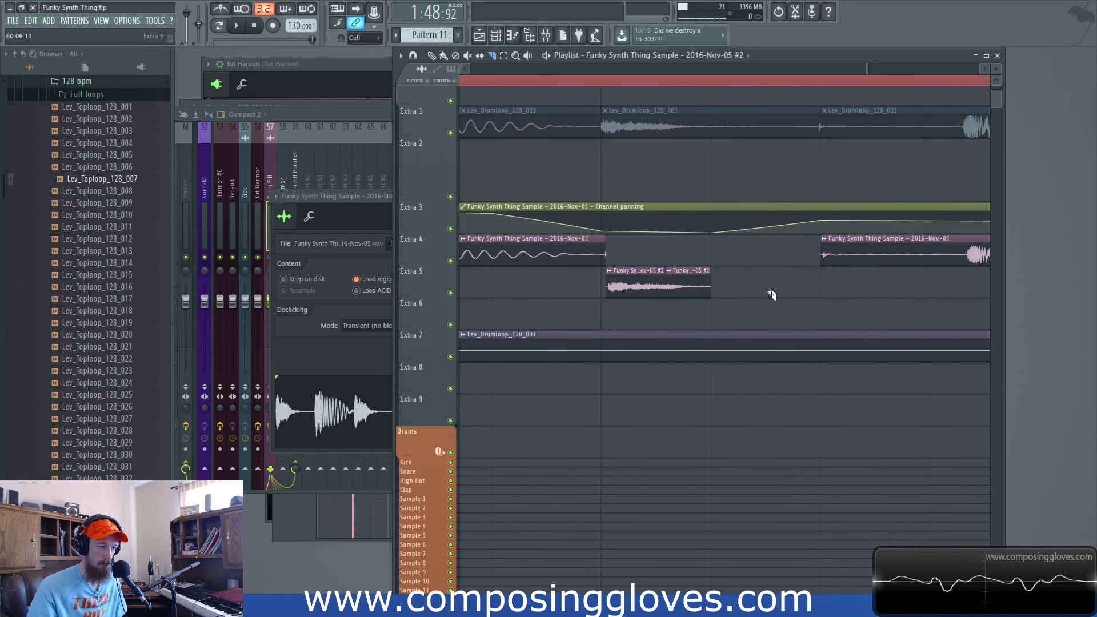
pyautogui.rightClick(702, 260)
pyautogui.click(712, 272)
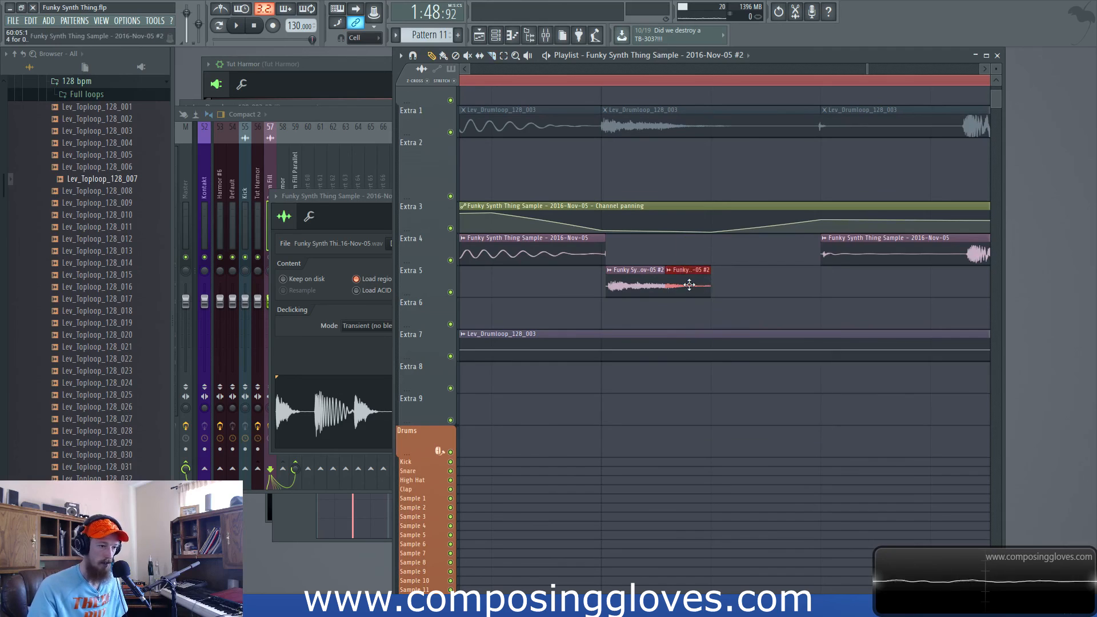
# Copy the second piece to the end of the gap on Extra 5, and lengthen the original as a unique sample
pyautogui.moveTo(690, 284); pyautogui.dragTo(794, 293)
pyautogui.moveTo(711, 285)
pyautogui.mouseDown()
pyautogui.moveTo(757, 289)
pyautogui.moveTo(710, 289)
pyautogui.mouseUp()
pyautogui.click(670, 270)
pyautogui.click(694, 356)
pyautogui.moveTo(714, 289); pyautogui.dragTo(745, 291)
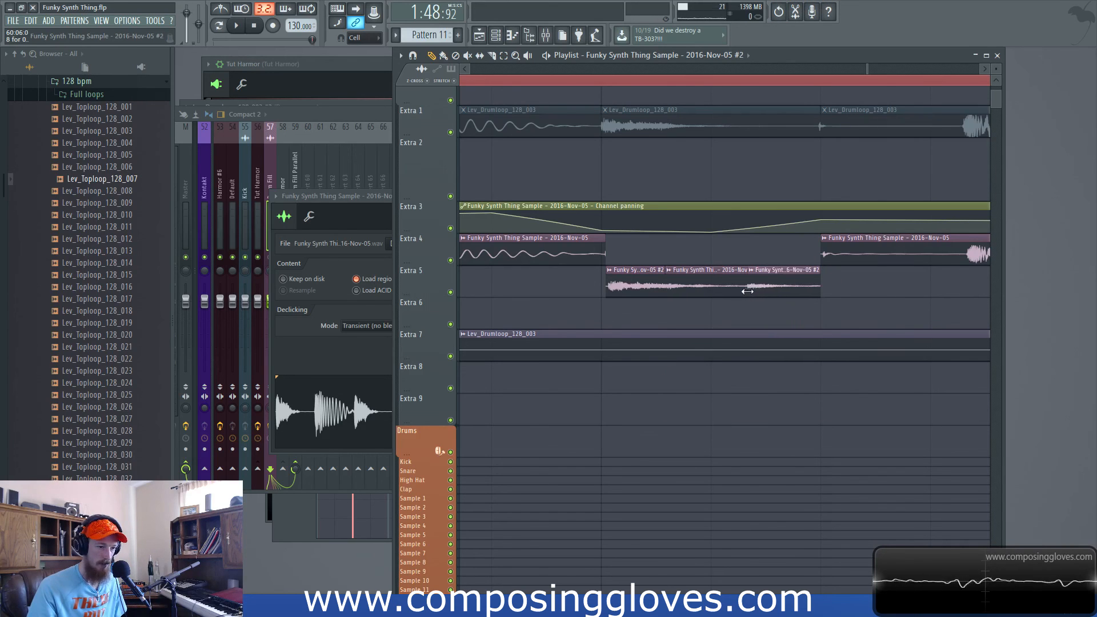
pyautogui.hotkey('ctrl', 'z')
# Make the last piece of the gap unique and place it on Extra 6 with its start extended earlier
pyautogui.click(780, 273)
pyautogui.press('m')
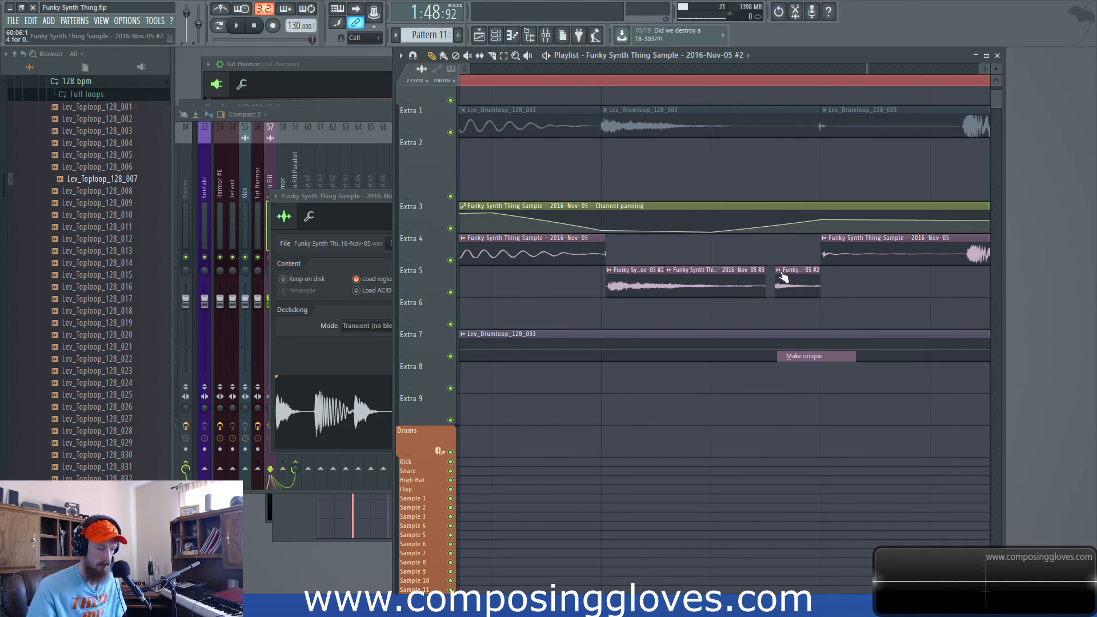
pyautogui.moveTo(776, 289); pyautogui.dragTo(783, 325)
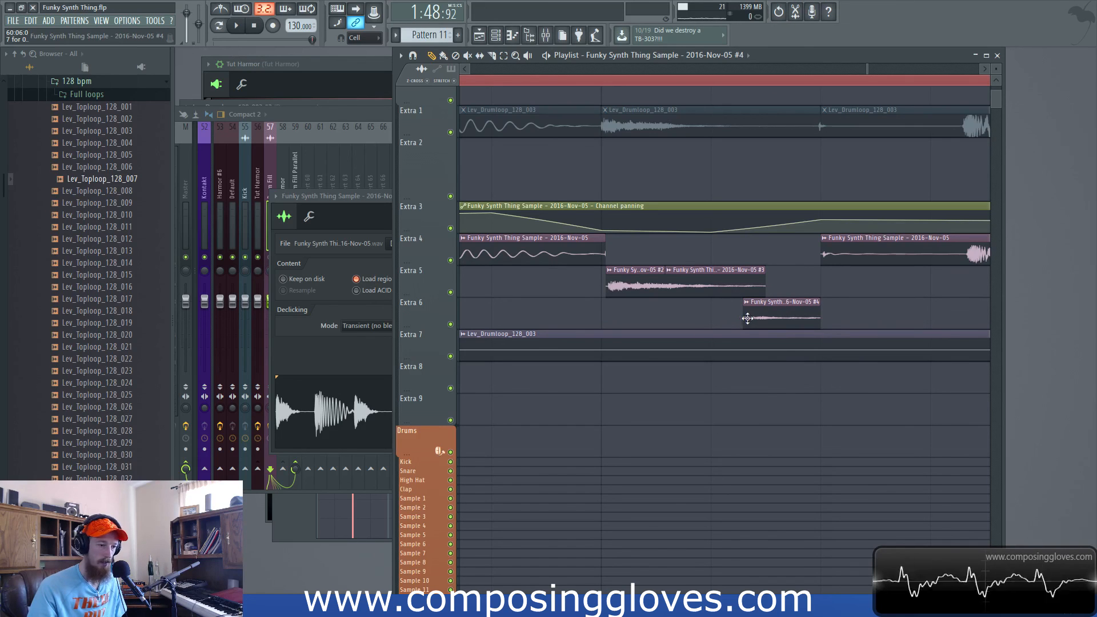
# Move the last piece back to Extra 5 so it directly follows the lengthened middle piece, and play the fill
pyautogui.moveTo(765, 286); pyautogui.dragTo(766, 285)
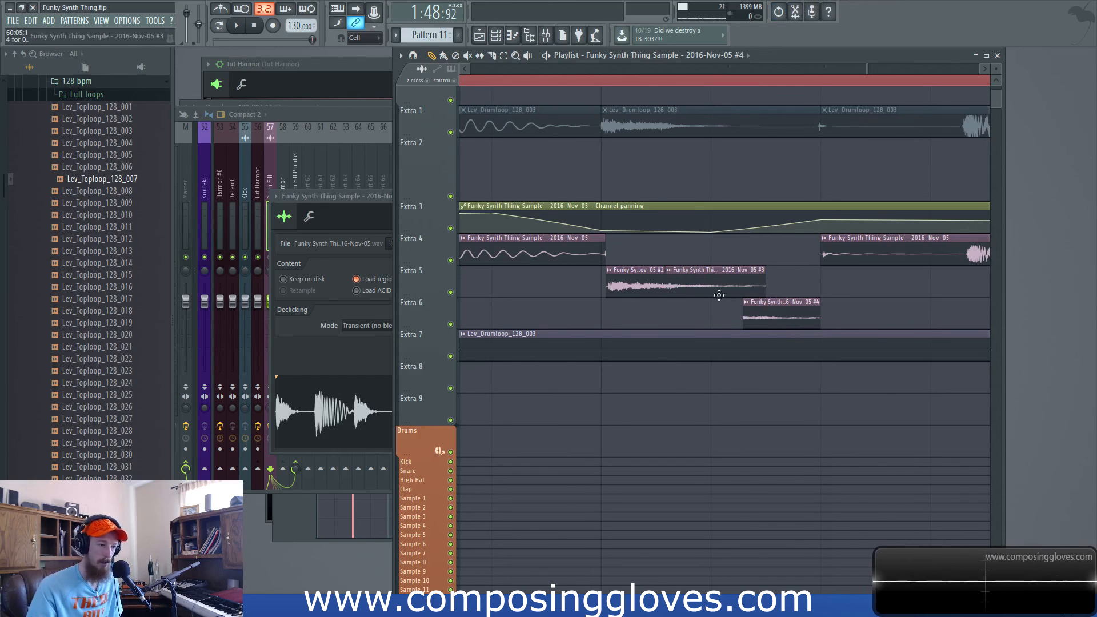
pyautogui.moveTo(772, 312); pyautogui.dragTo(783, 283)
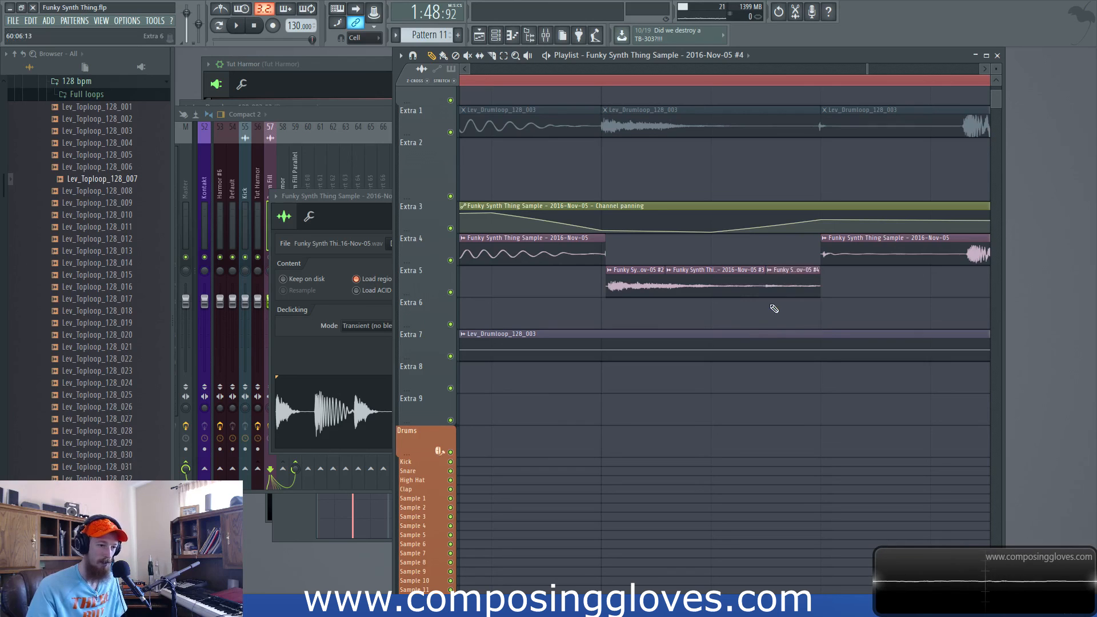
pyautogui.press('space')
pyautogui.press('space')
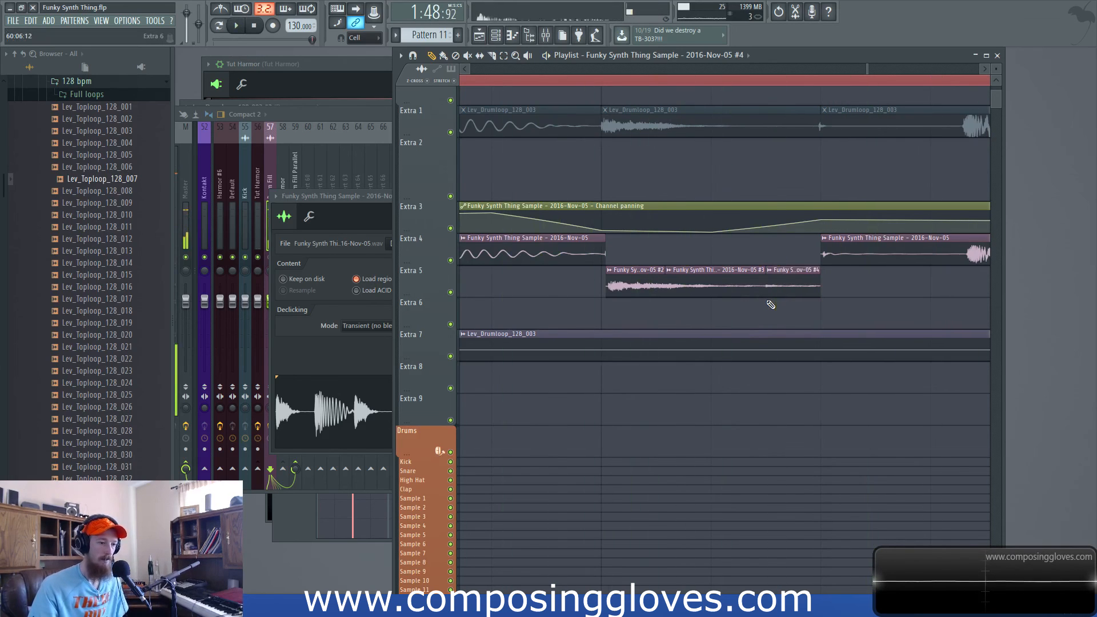
# Play the edited drum fill at bar 60 with the surrounding arrangement in view
pyautogui.scroll(-3, 771, 305)
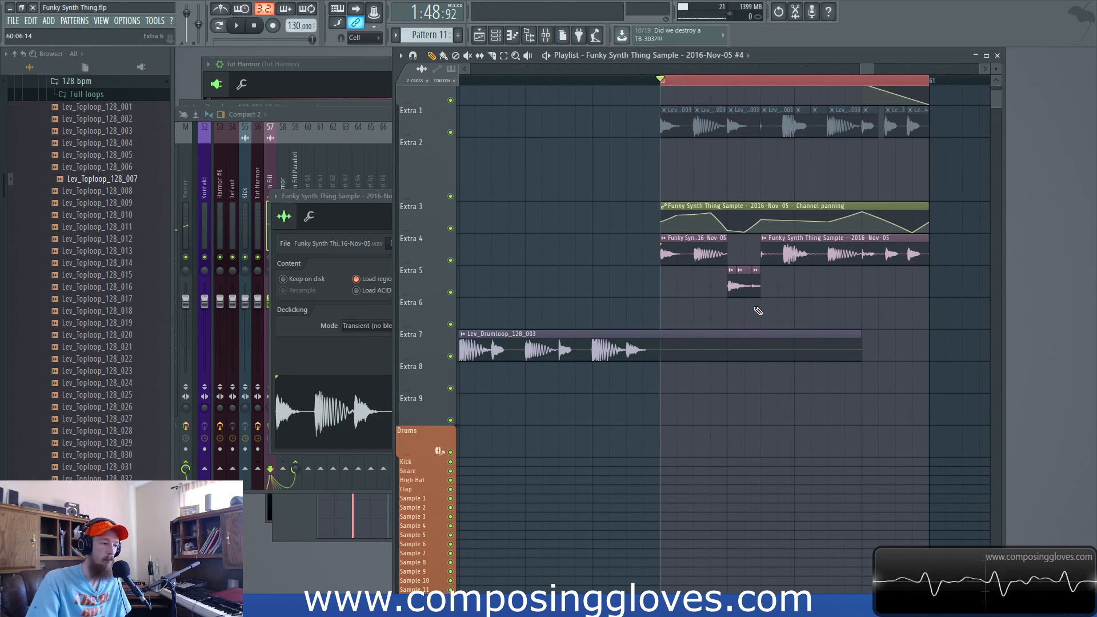
pyautogui.scroll(-2, 754, 306)
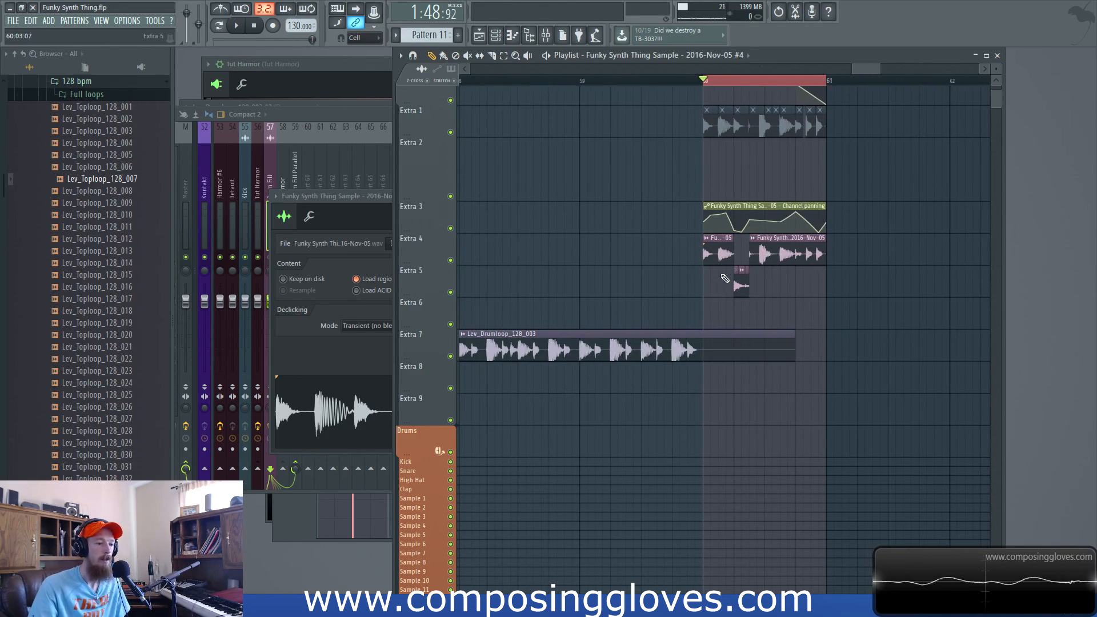
pyautogui.scroll(-2, 604, 252)
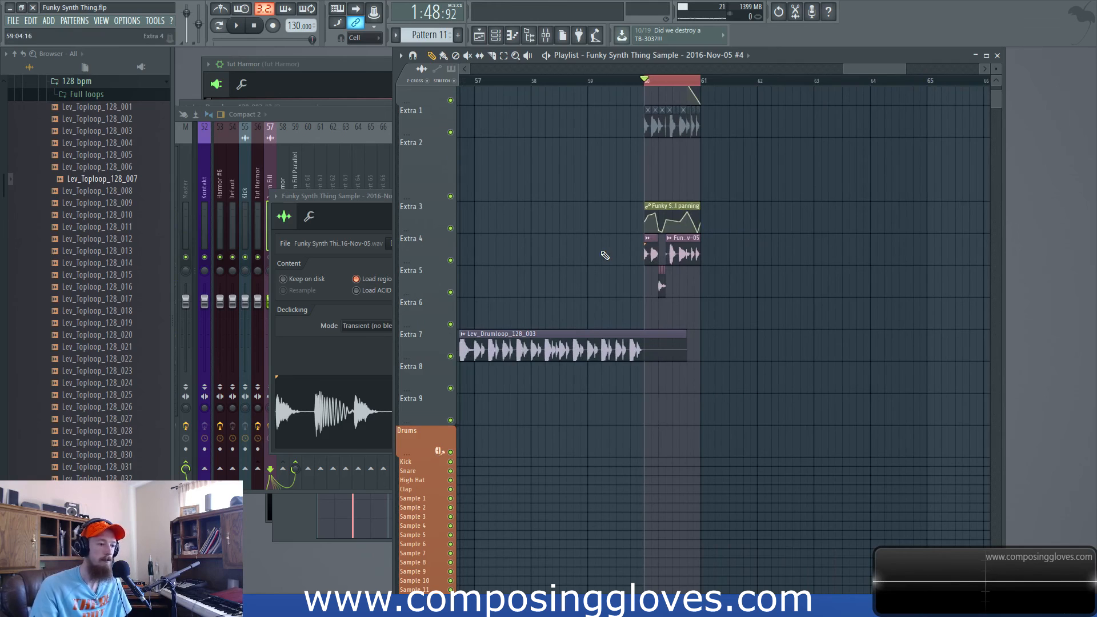
pyautogui.hscroll(-3, 686, 257)
pyautogui.press('space')
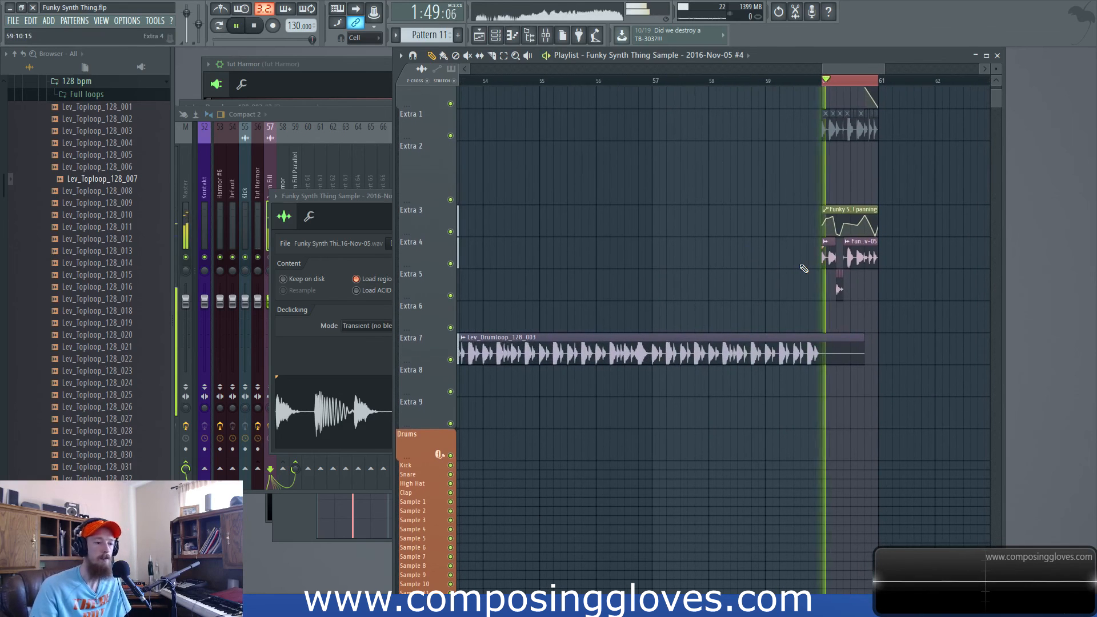
pyautogui.press('space')
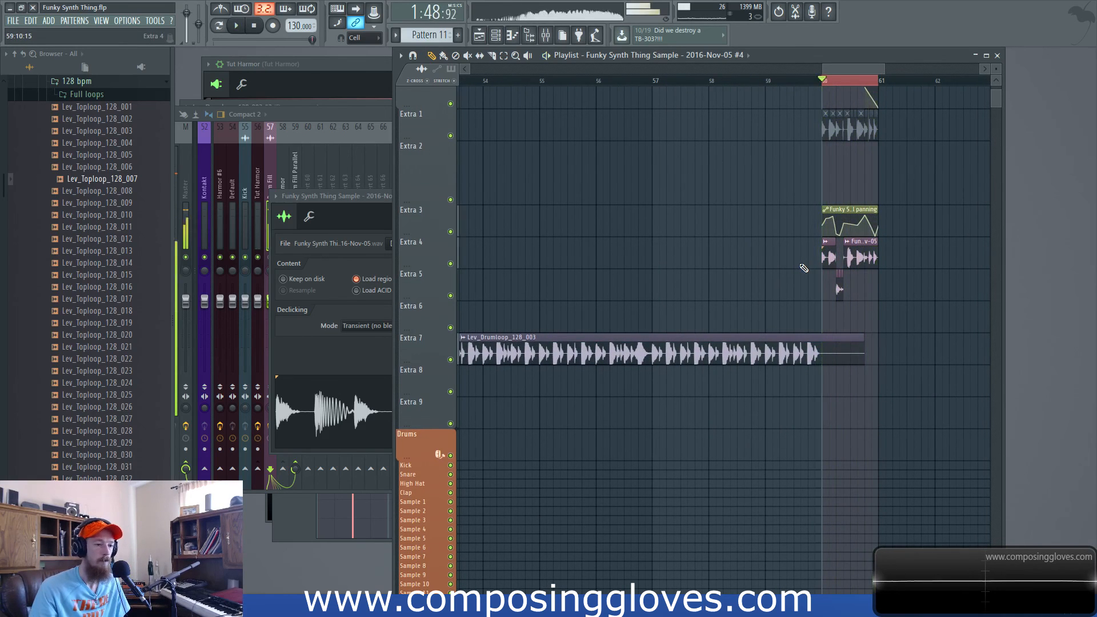
# Move the playhead to the start of the Lev_Drumloop_128_003 clip at bar 53 and play the arrangement
pyautogui.hscroll(-3, 863, 233)
pyautogui.scroll(-2, 722, 83)
pyautogui.click(743, 86)
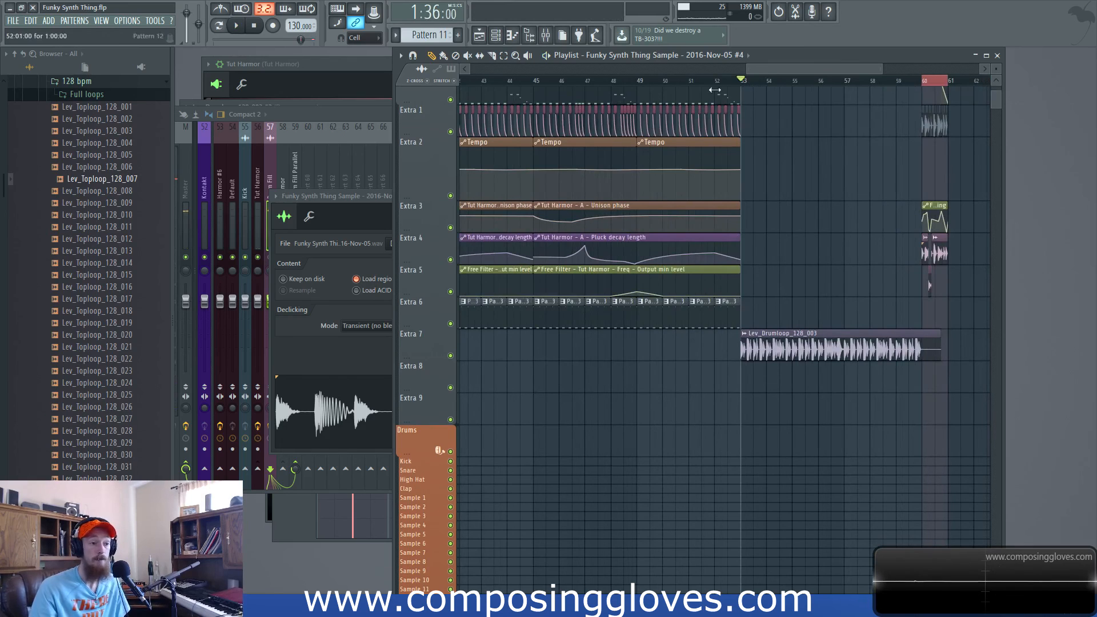
pyautogui.press('space')
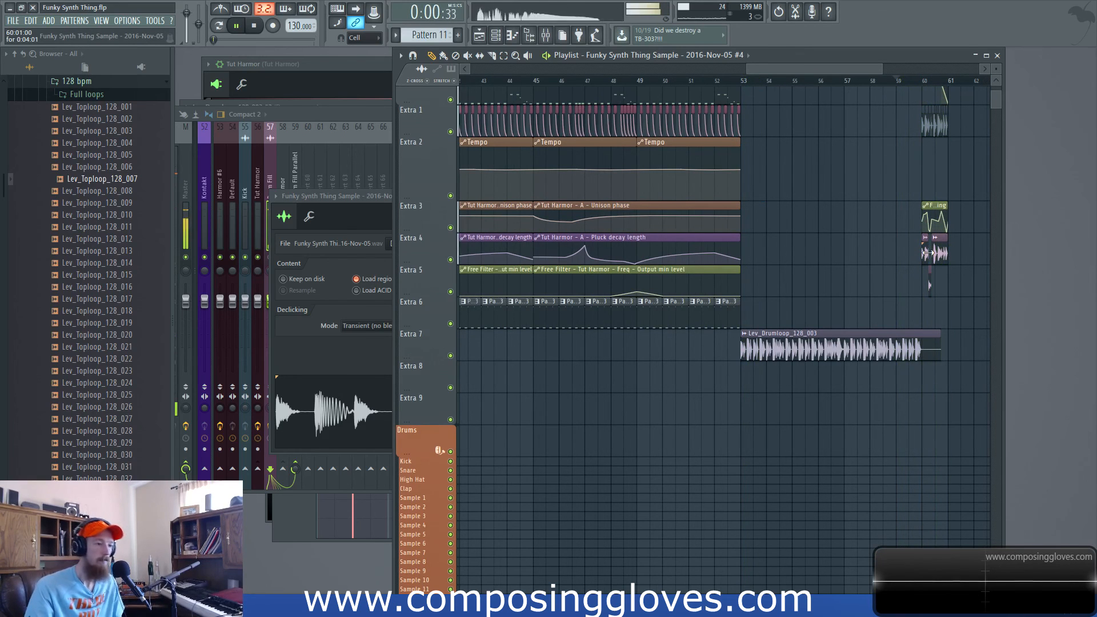
pyautogui.press('space')
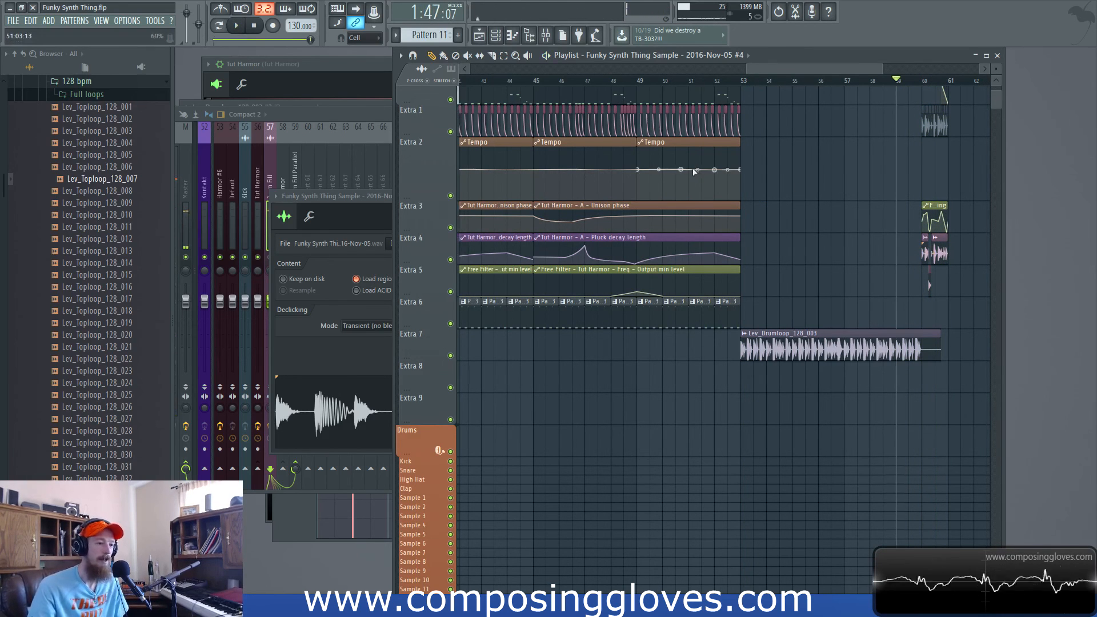
pyautogui.scroll(-5, 592, 85)
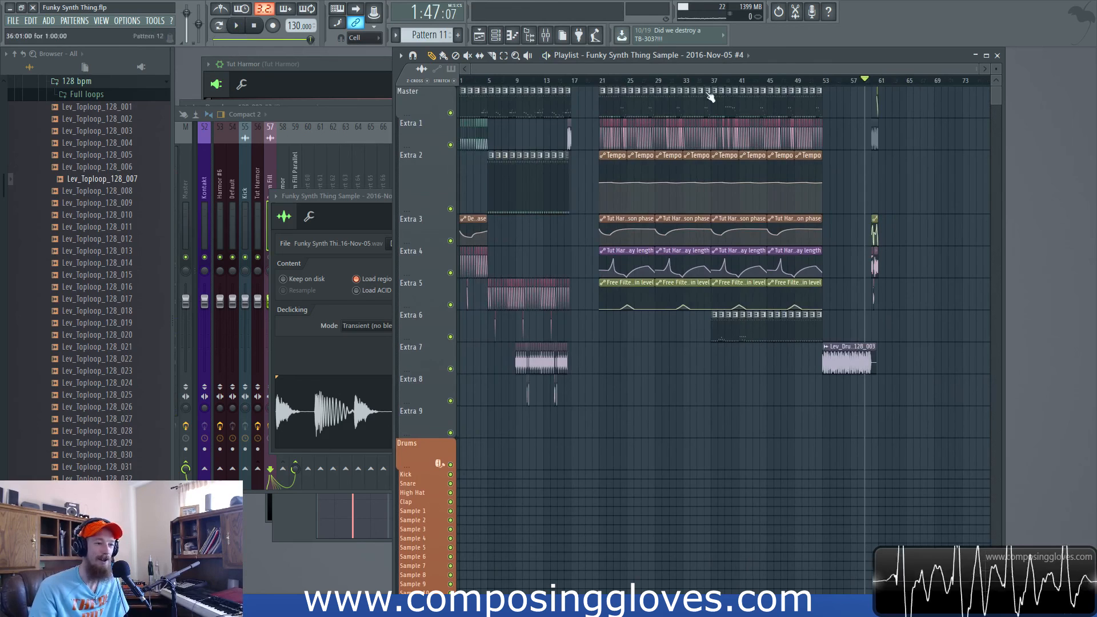
pyautogui.scroll(5, 862, 248)
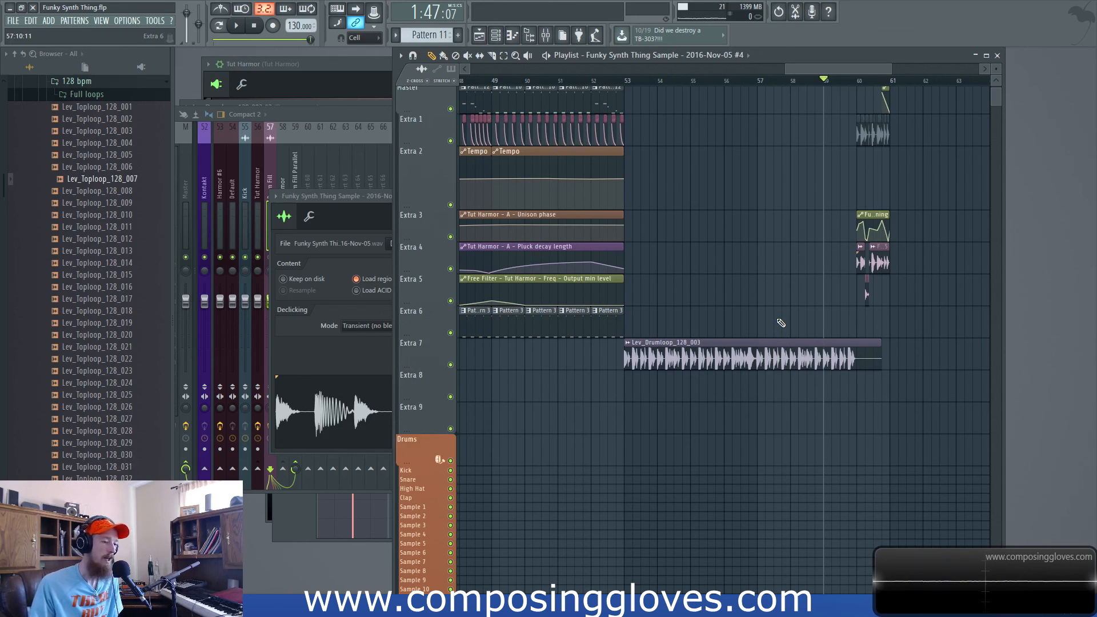
pyautogui.moveTo(647, 121); pyautogui.dragTo(831, 323)
pyautogui.moveTo(855, 256); pyautogui.dragTo(914, 308)
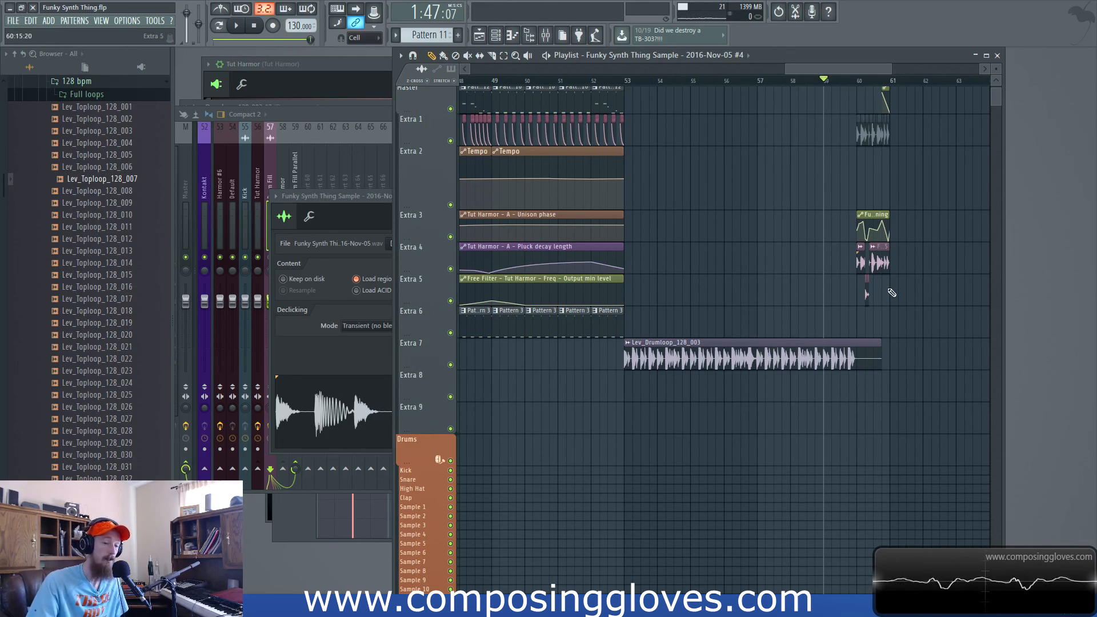
pyautogui.scroll(1, 759, 290)
pyautogui.scroll(-2, 758, 292)
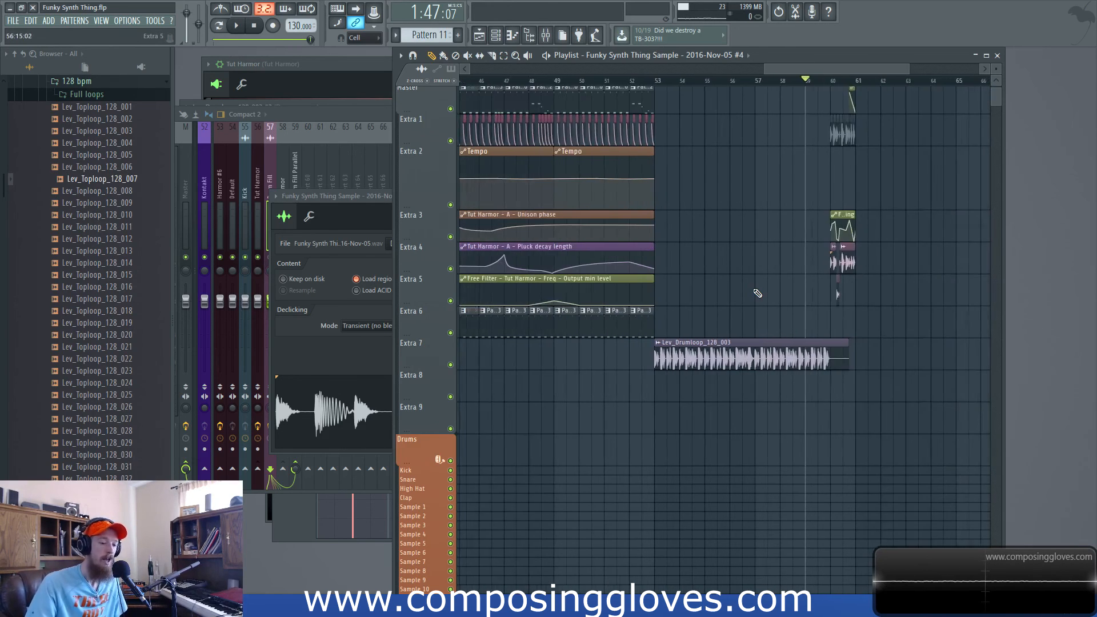